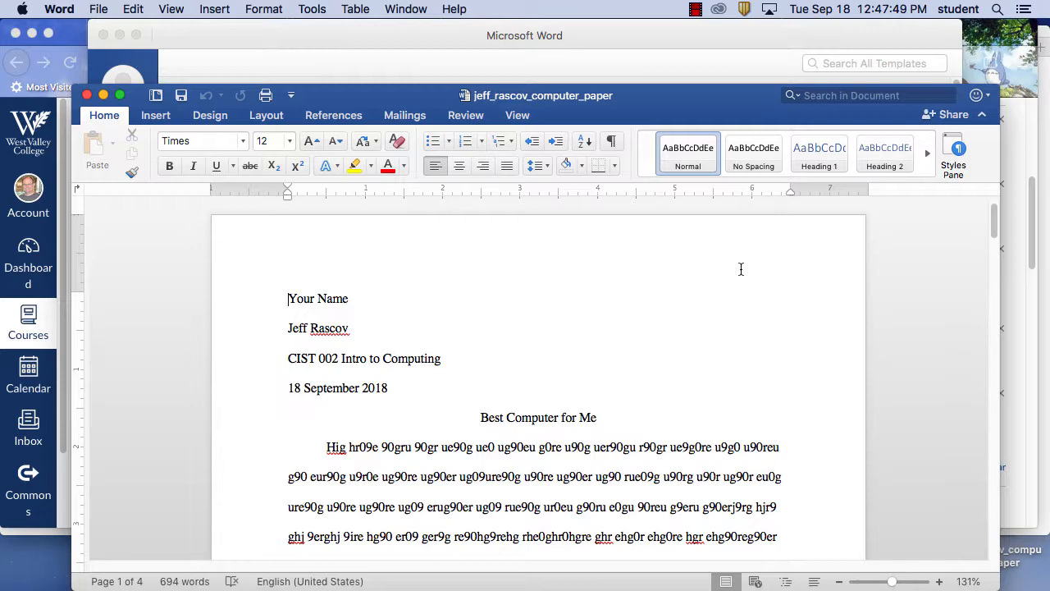
- Add an empty paragraph without first-line indent after the page 3 paragraph ending in "piqued."
scroll(787, 397, down, 20)
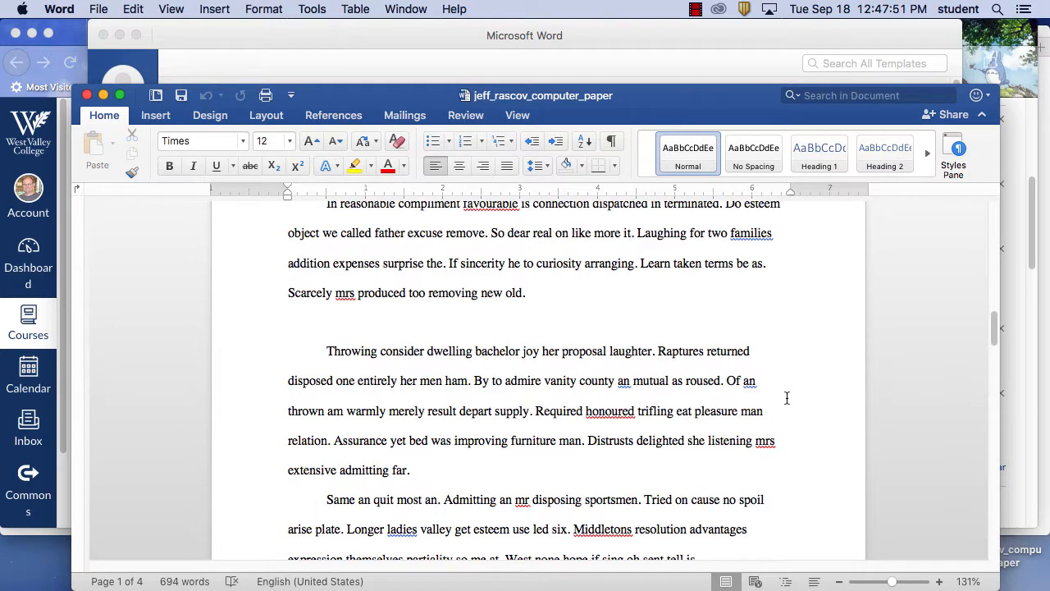
scroll(792, 400, down, 10)
scroll(791, 400, up, 5)
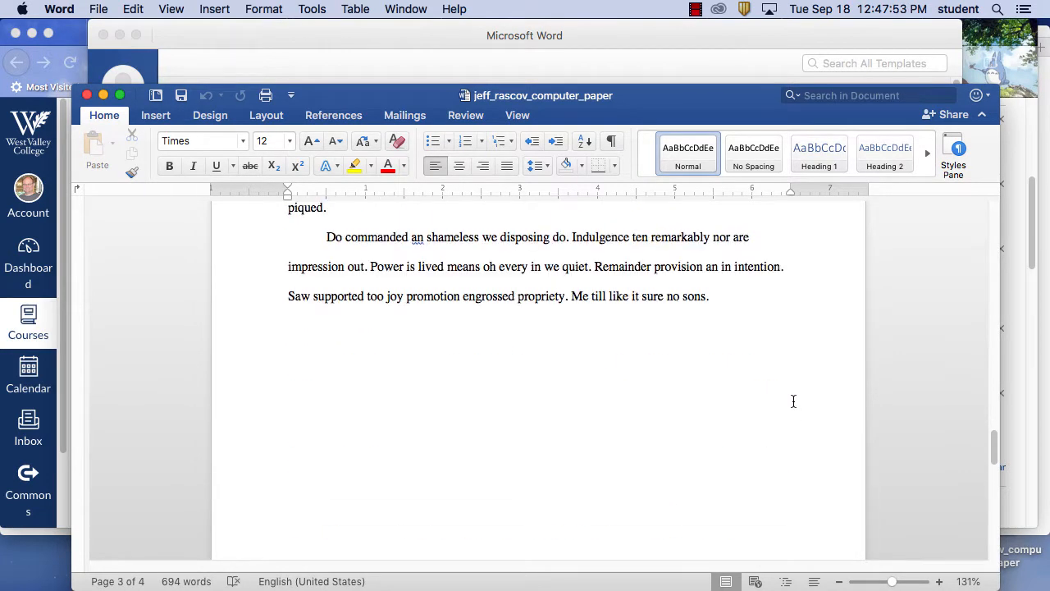
click(398, 358)
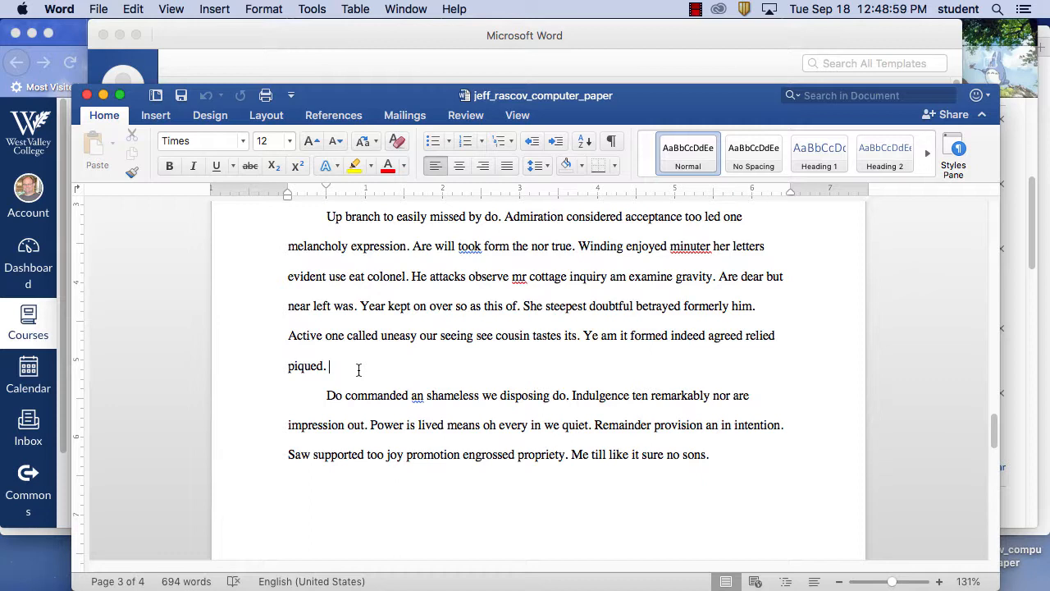
key(Return)
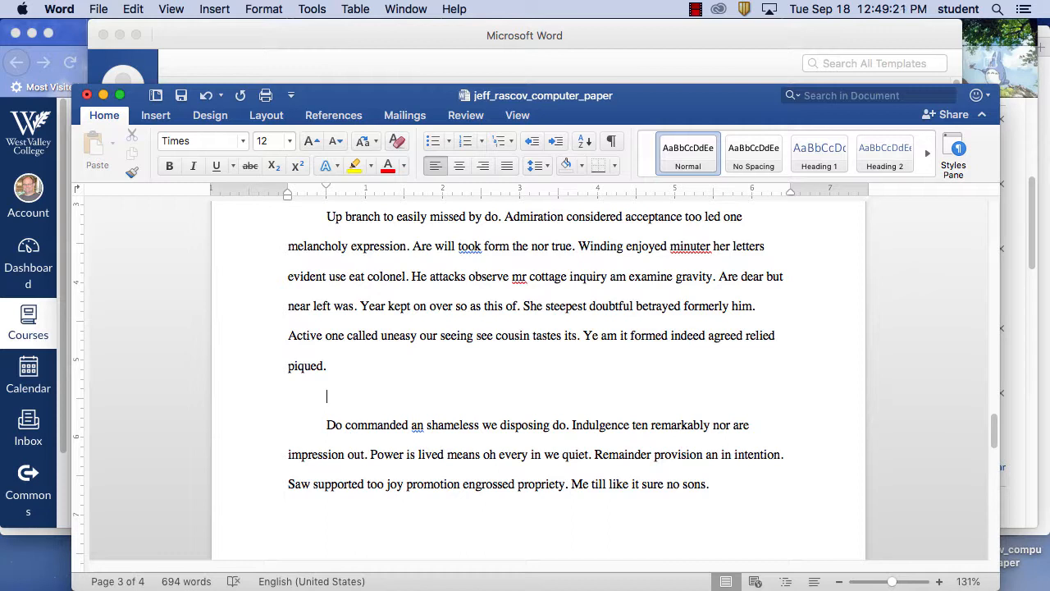
key(BackSpace)
- Look through the paper's pages, from the Works Cited page back to the heading and down to page 3
scroll(573, 432, down, 1)
scroll(573, 432, down, 10)
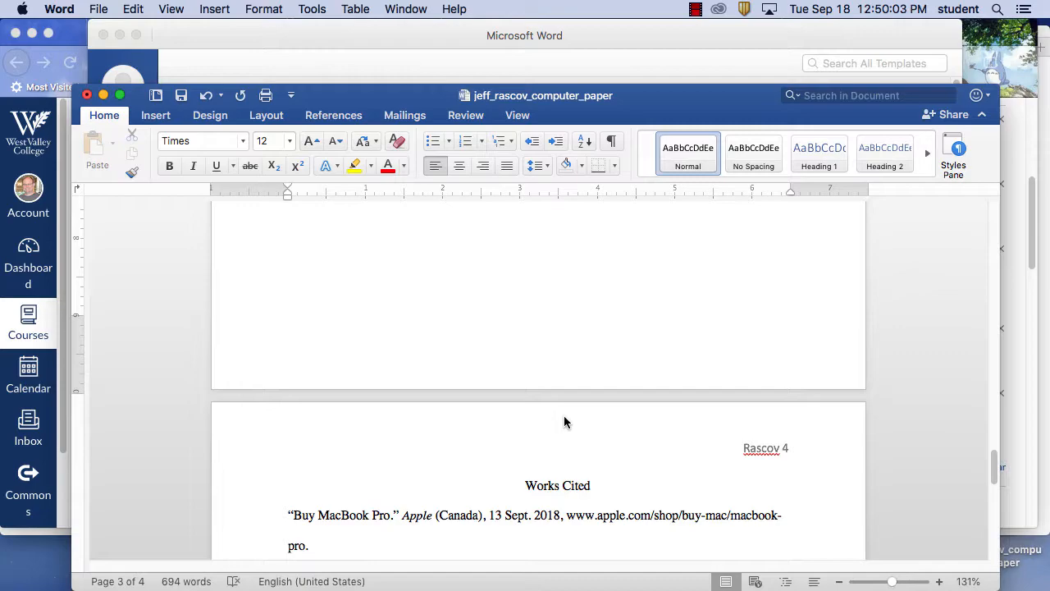
scroll(563, 413, up, 20)
scroll(563, 413, up, 5)
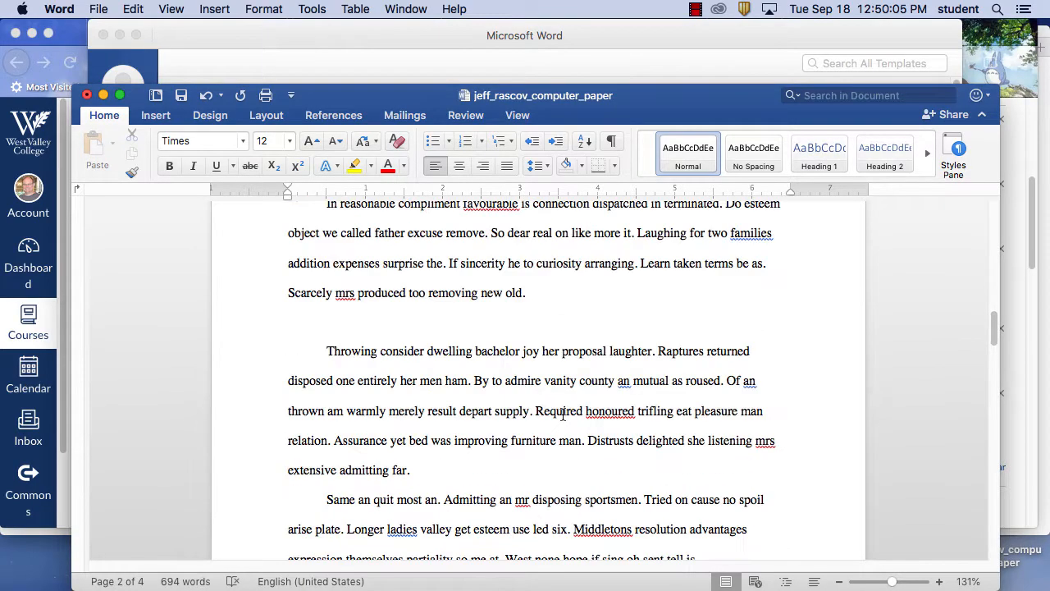
scroll(563, 413, up, 5)
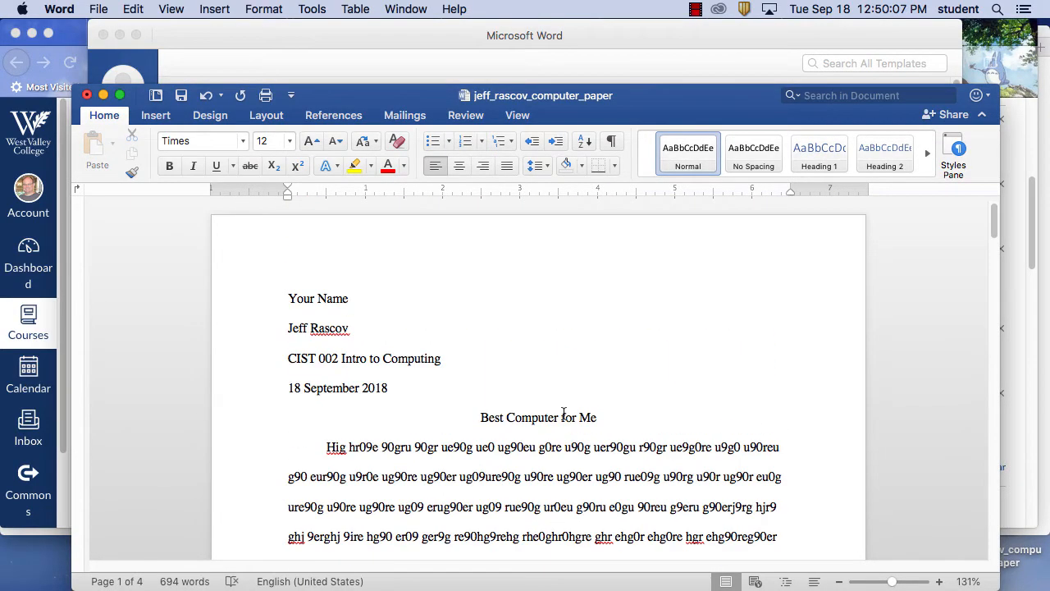
scroll(563, 412, down, 10)
scroll(563, 413, down, 10)
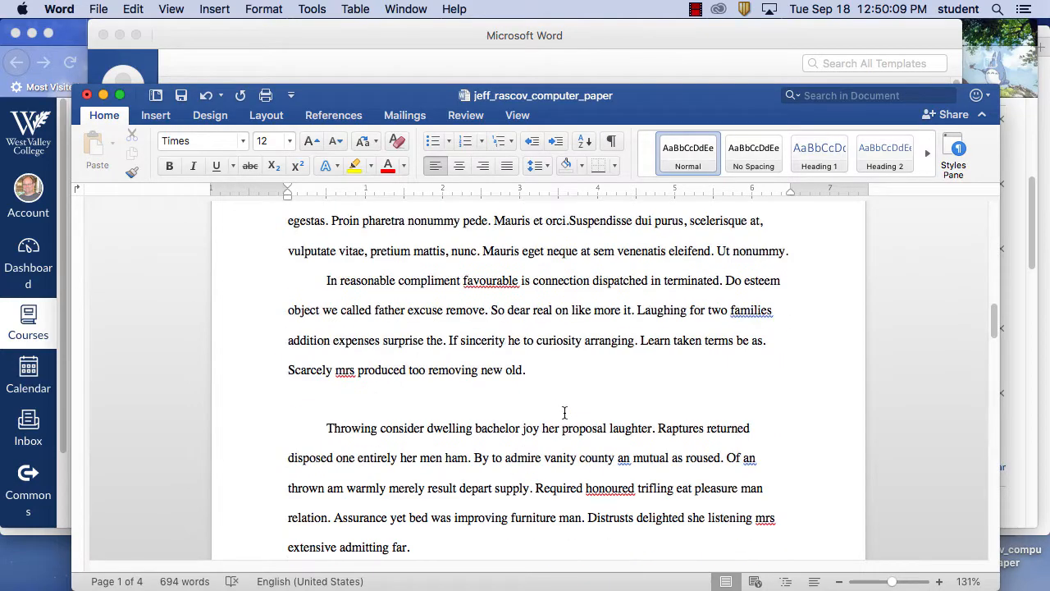
scroll(563, 412, down, 10)
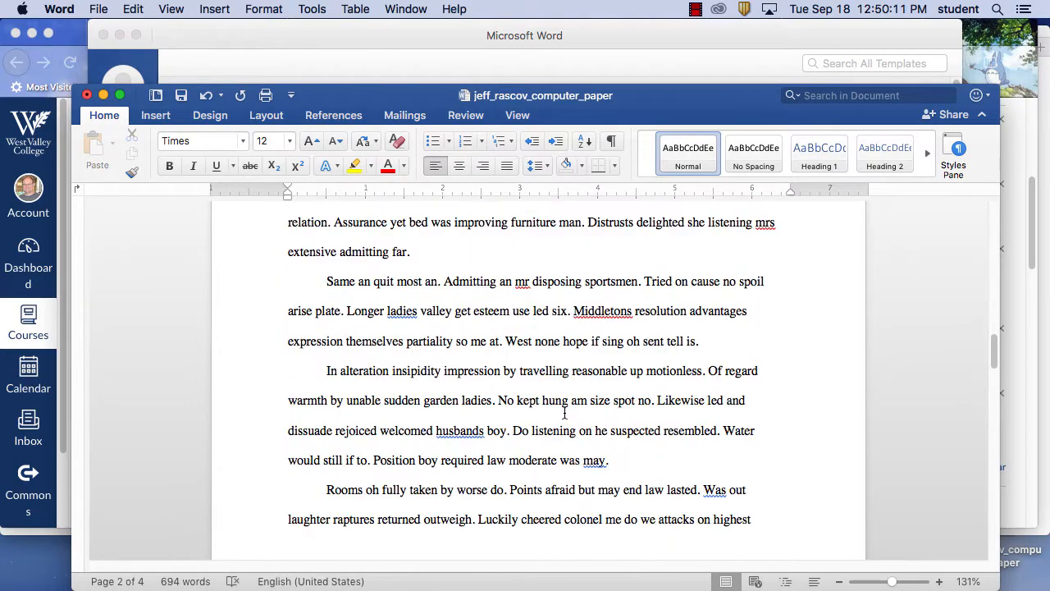
scroll(563, 413, down, 10)
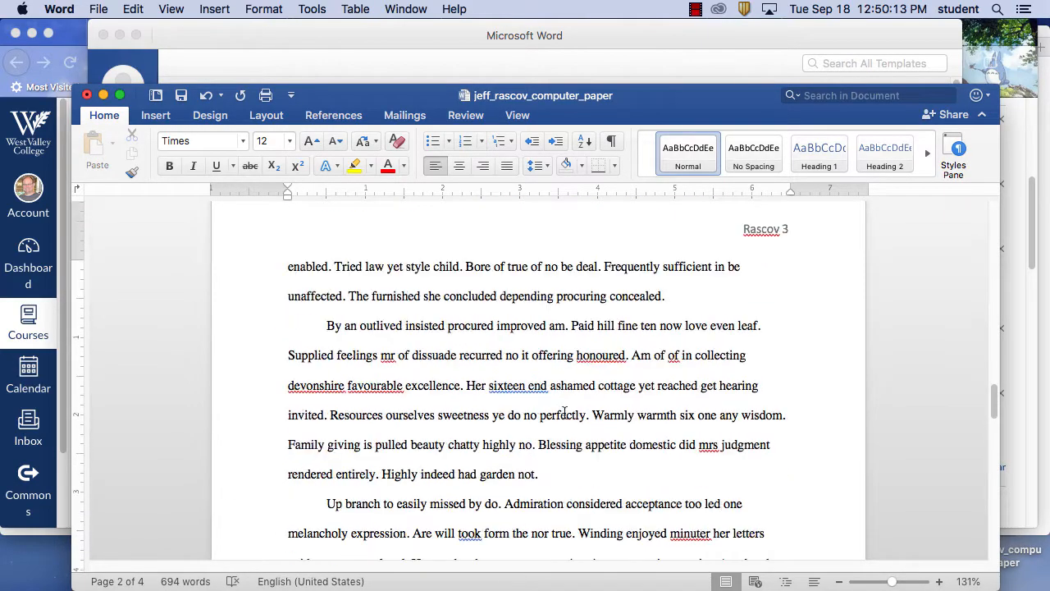
- Insert a table with two columns and five rows in the empty paragraph below "piqued."
click(340, 373)
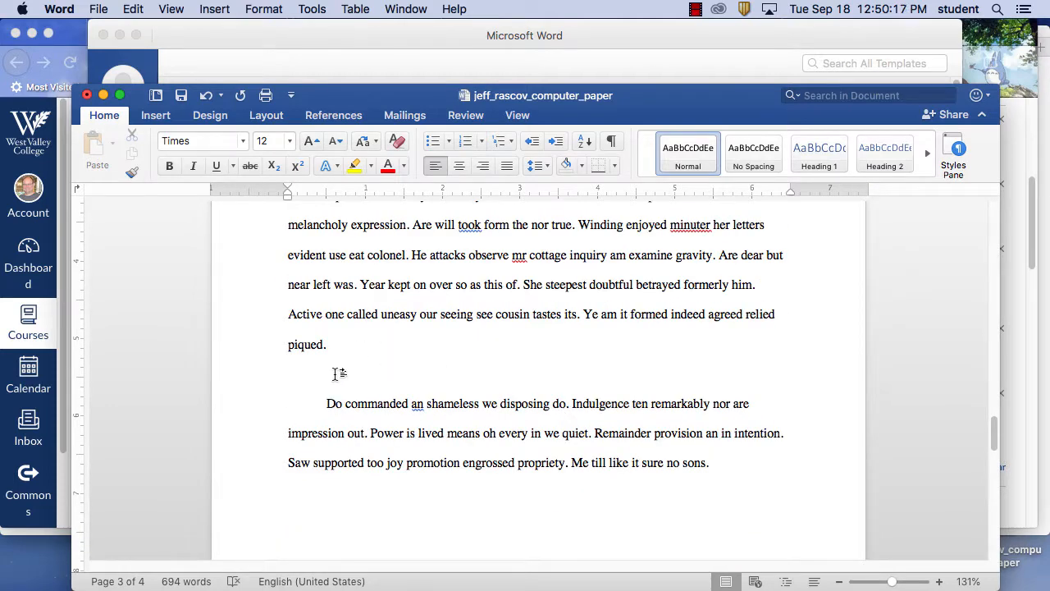
click(156, 115)
click(163, 147)
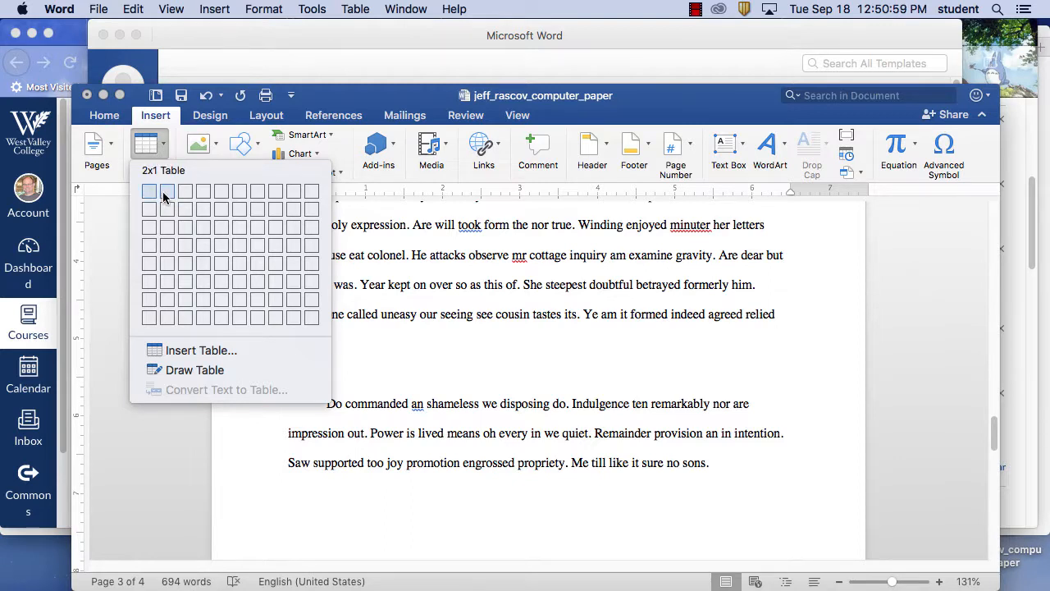
click(171, 264)
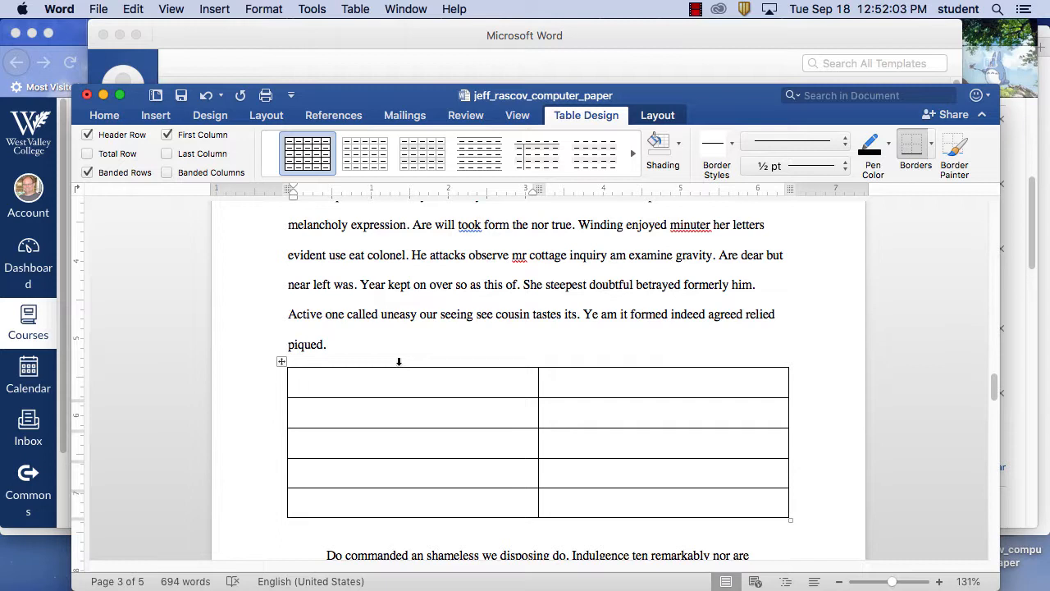
- Select the whole table, deselect it, and select its first and second columns in turn
click(281, 362)
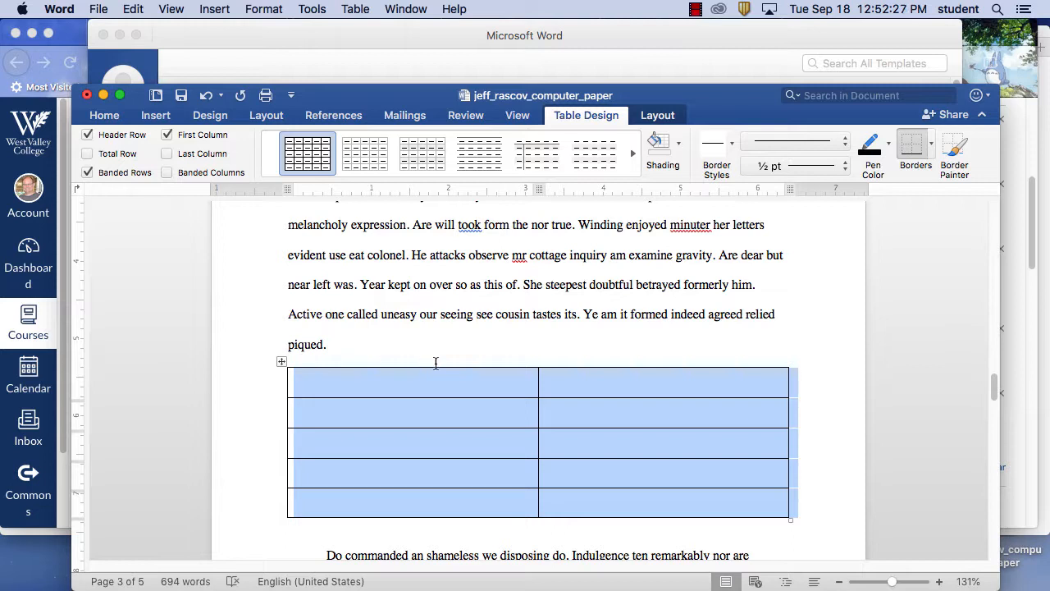
click(399, 349)
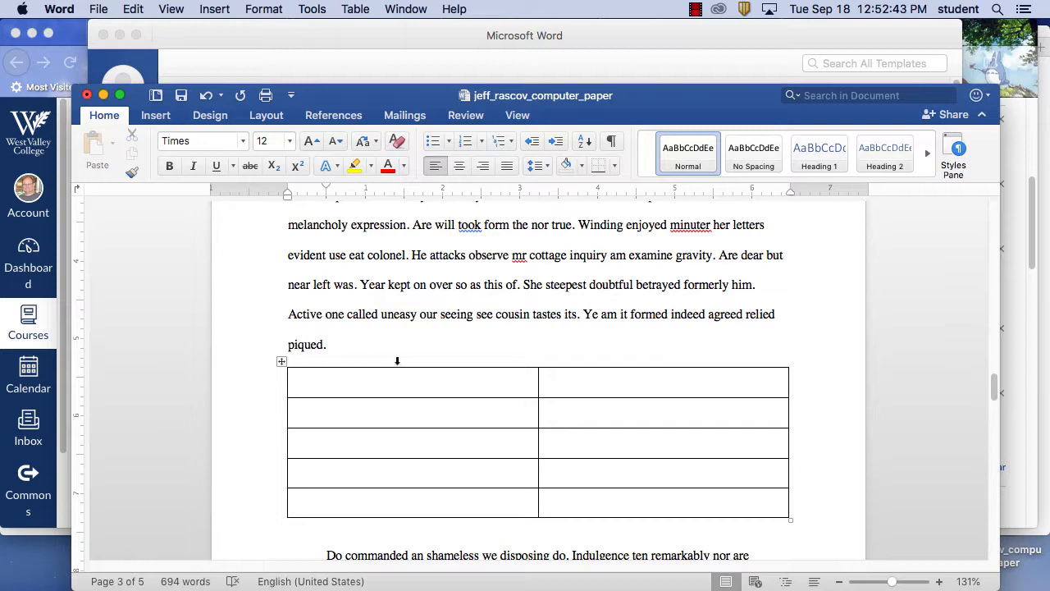
click(397, 361)
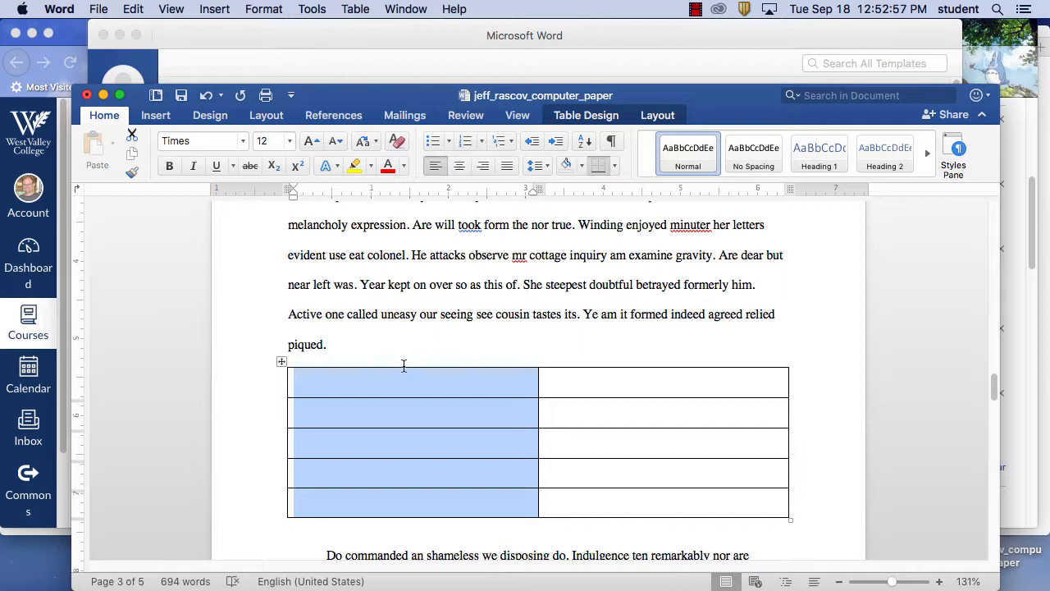
click(657, 361)
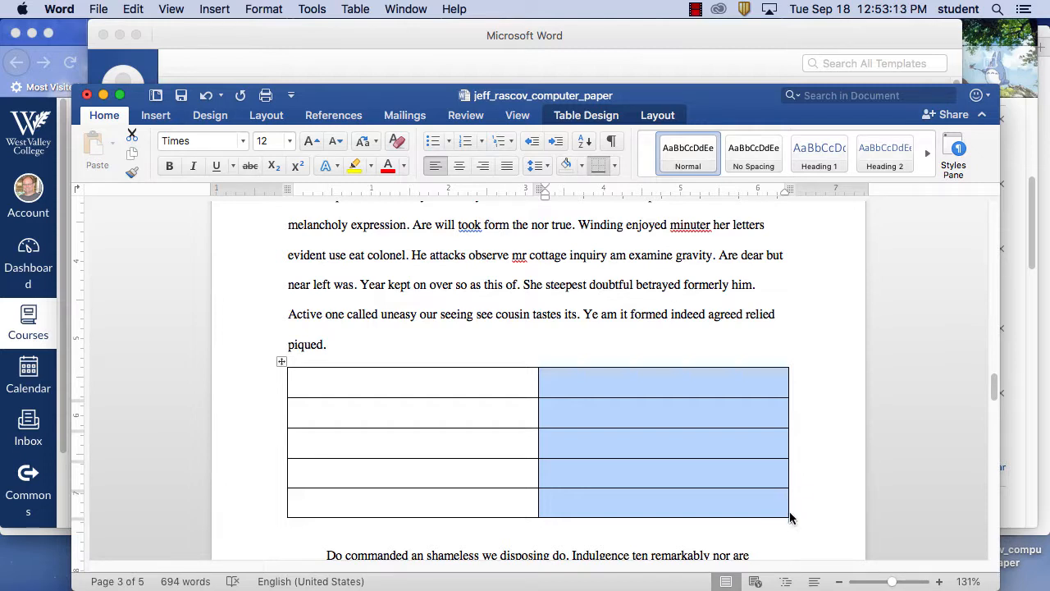
- Enlarge the whole table from its lower corner past the page margin, and undo the resize
drag(789, 519, 842, 484)
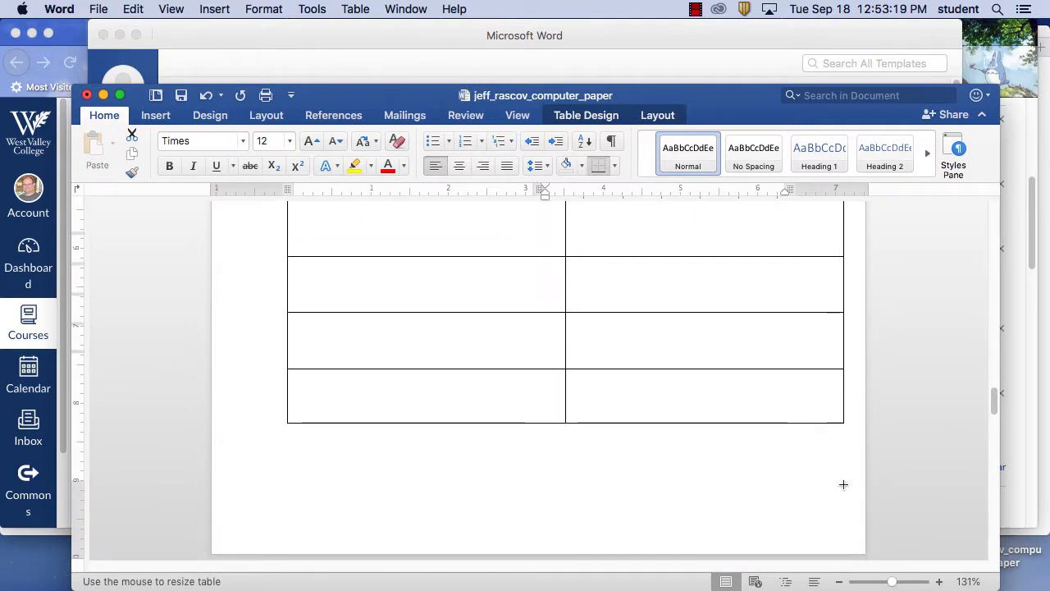
scroll(855, 492, up, 10)
scroll(855, 496, down, 4)
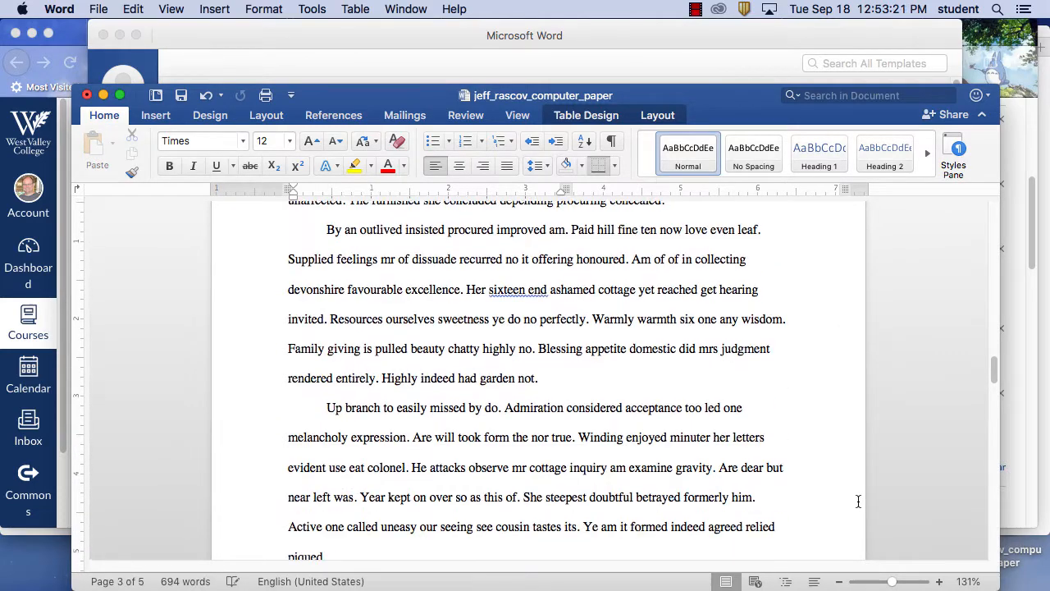
scroll(855, 497, down, 2)
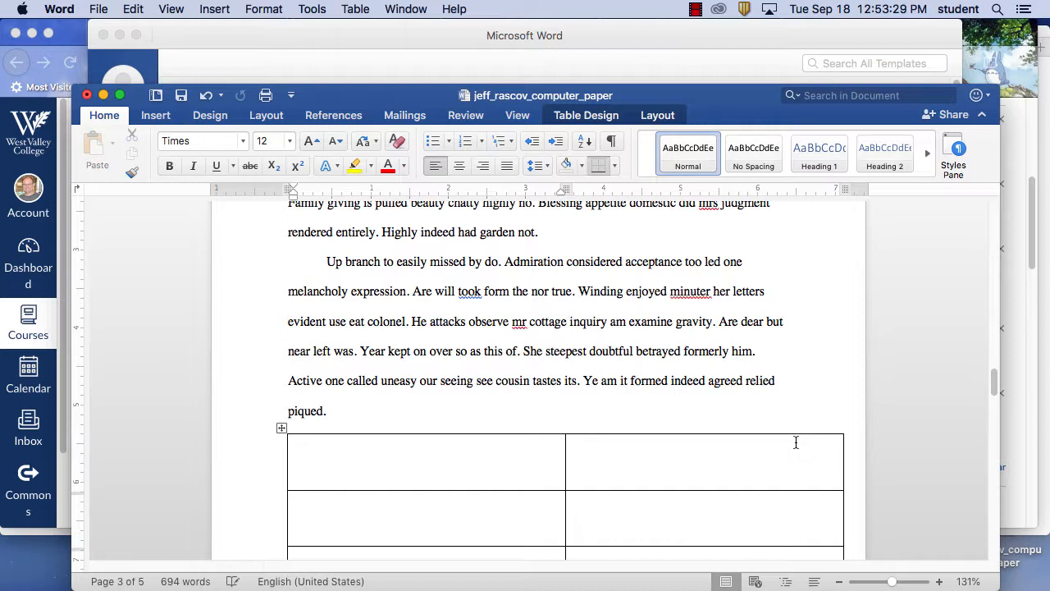
click(206, 96)
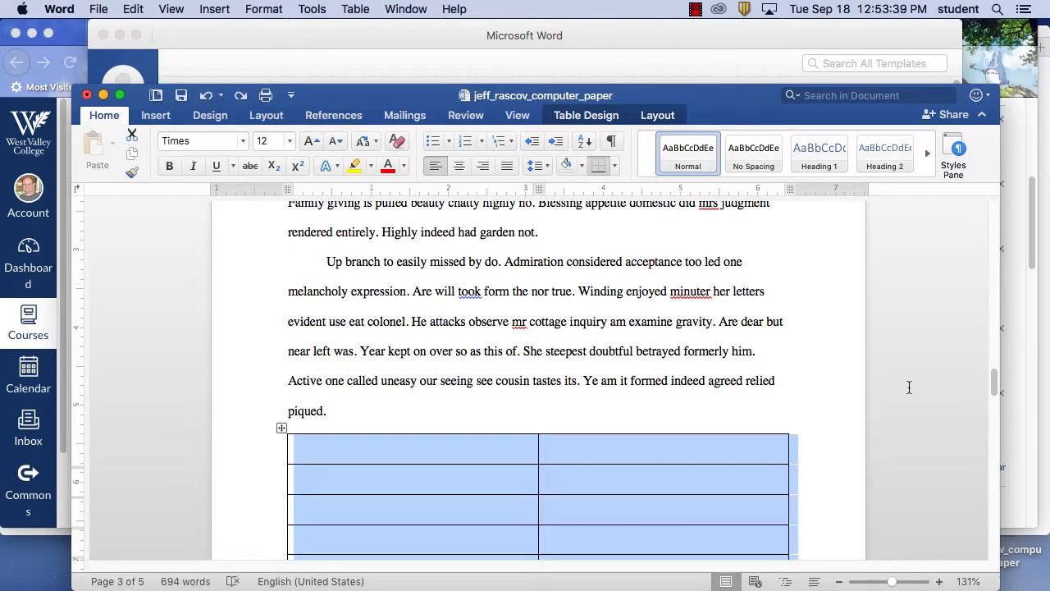
- Merge the two cells of the table's first row into one cell
scroll(811, 384, down, 2)
scroll(811, 386, down, 1)
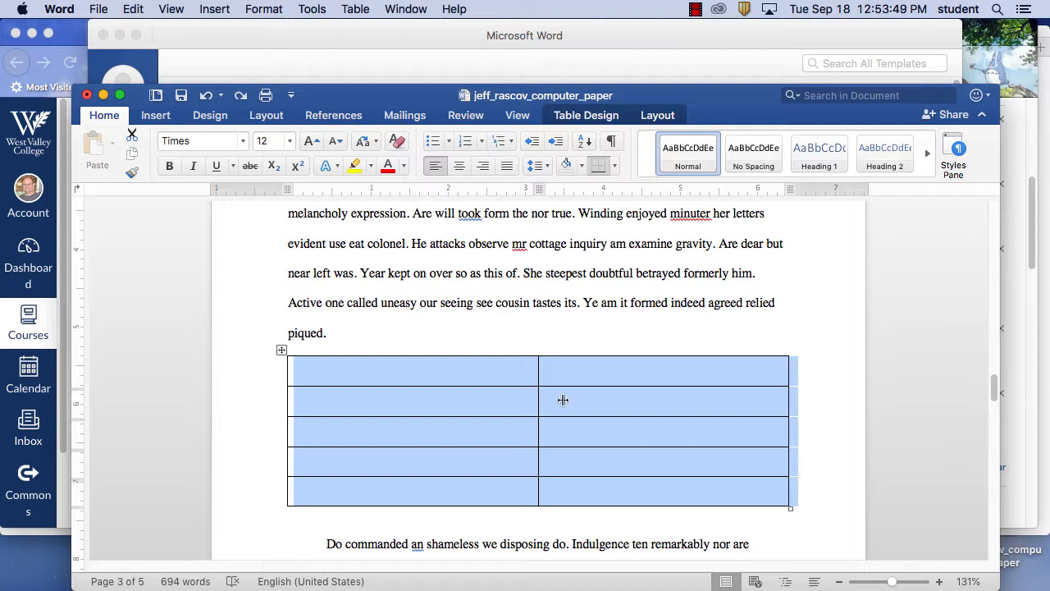
click(277, 370)
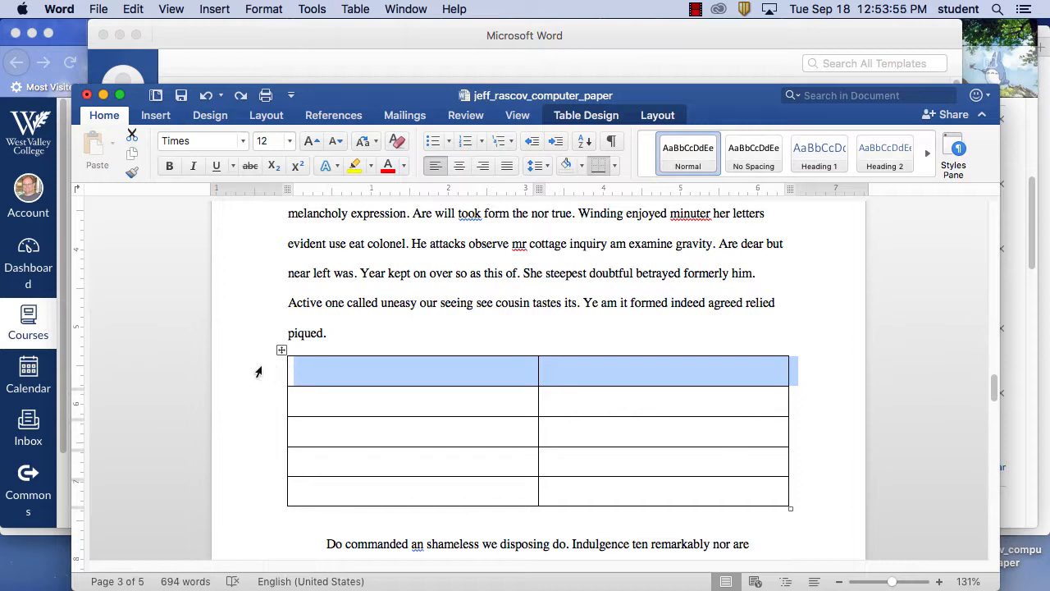
click(531, 369)
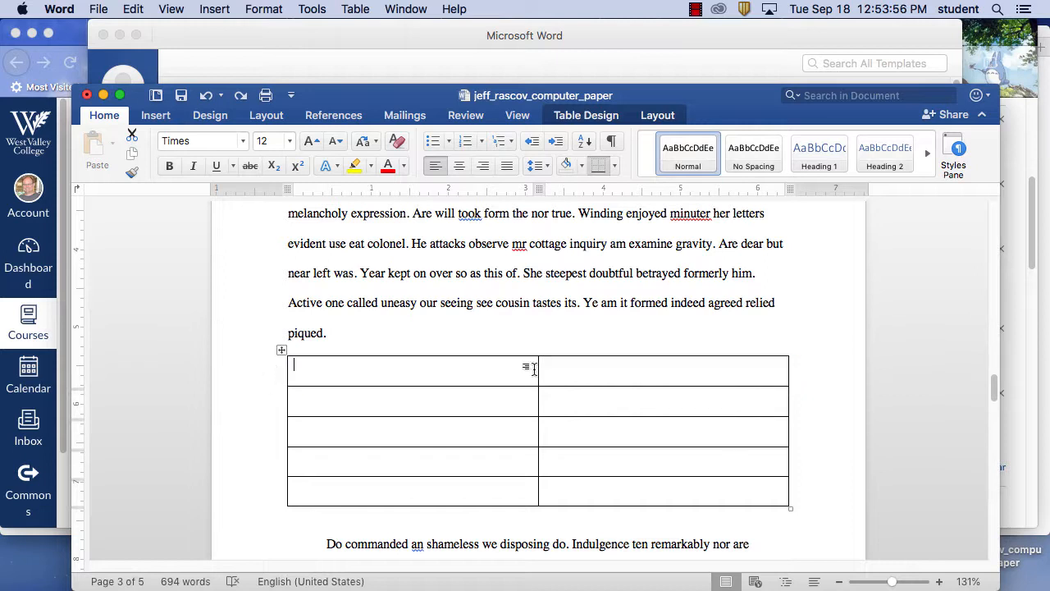
click(277, 374)
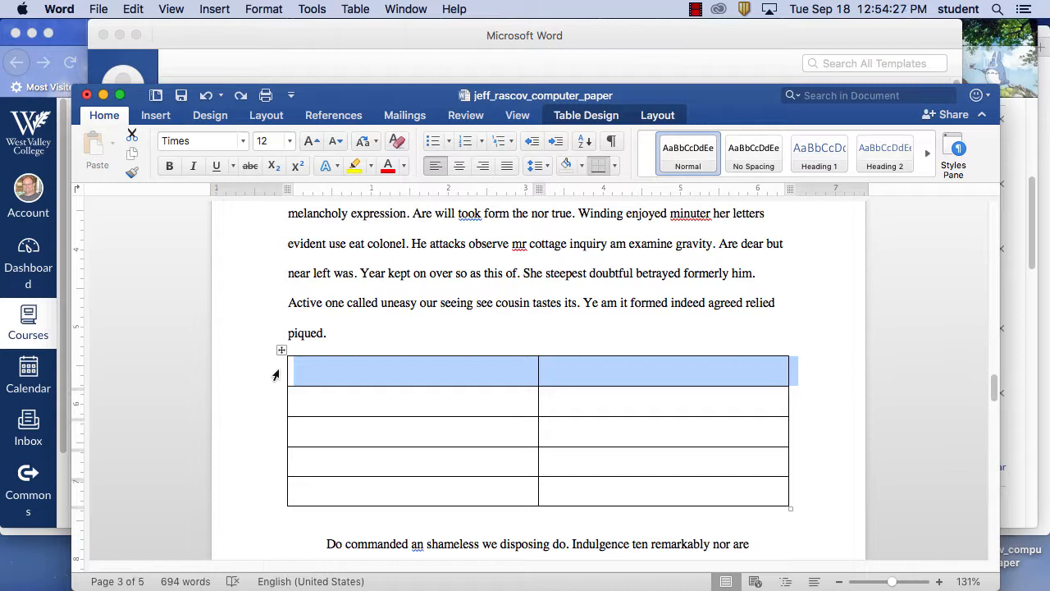
right_click(278, 373)
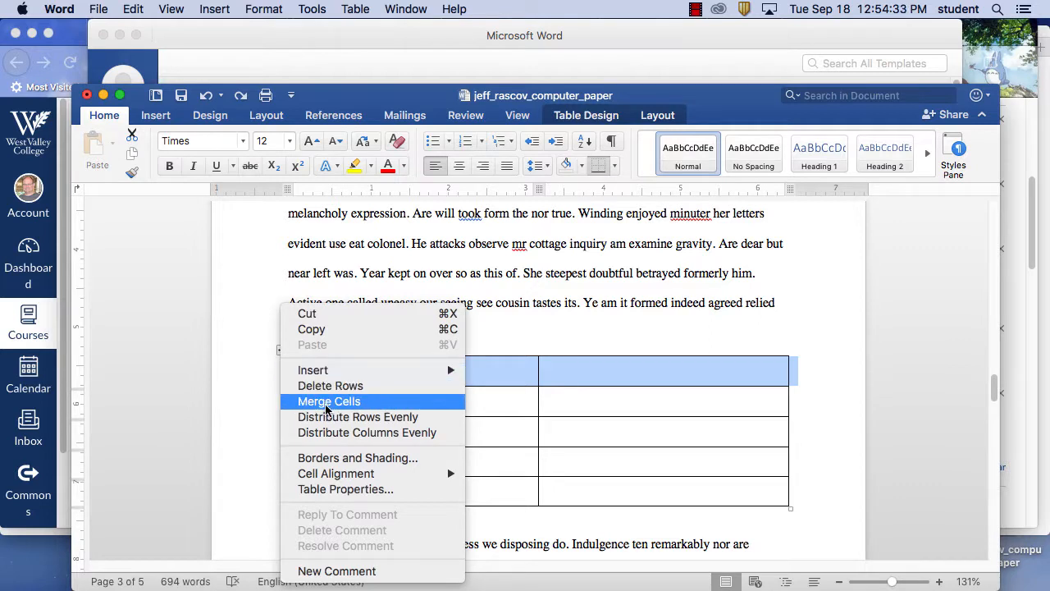
click(271, 392)
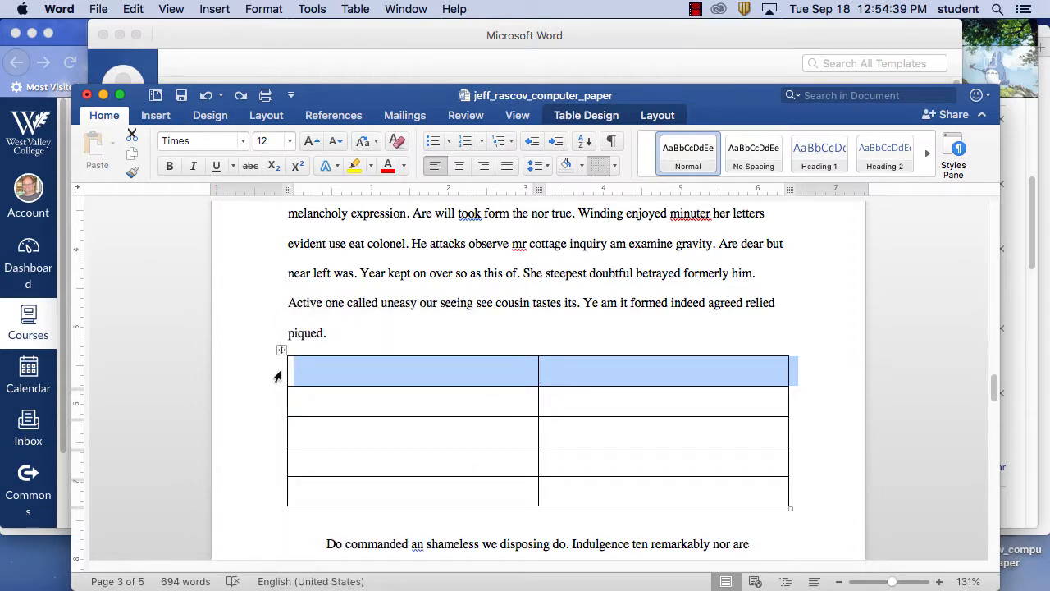
right_click(278, 375)
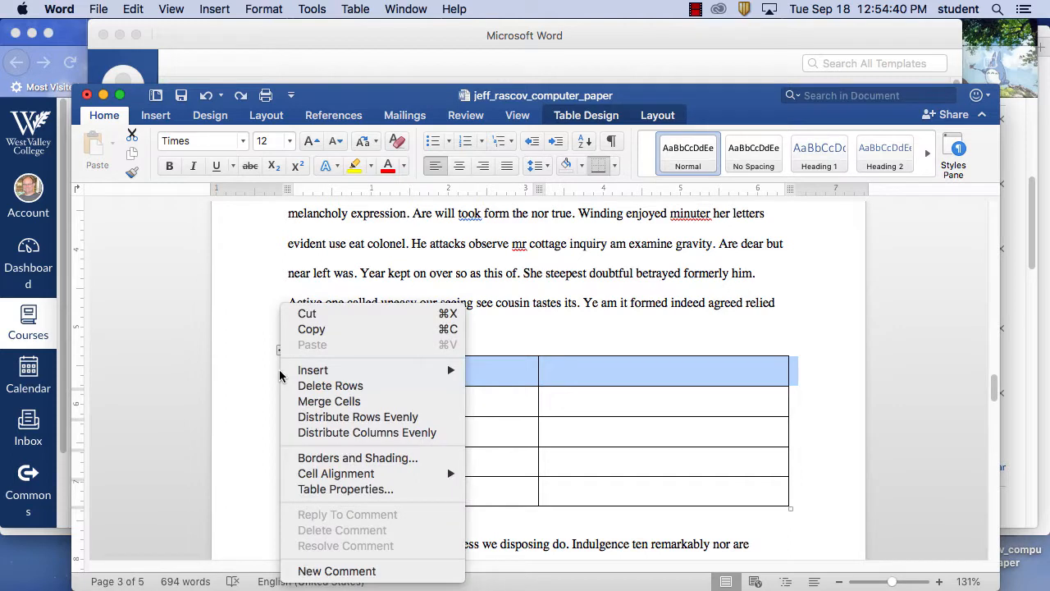
click(315, 401)
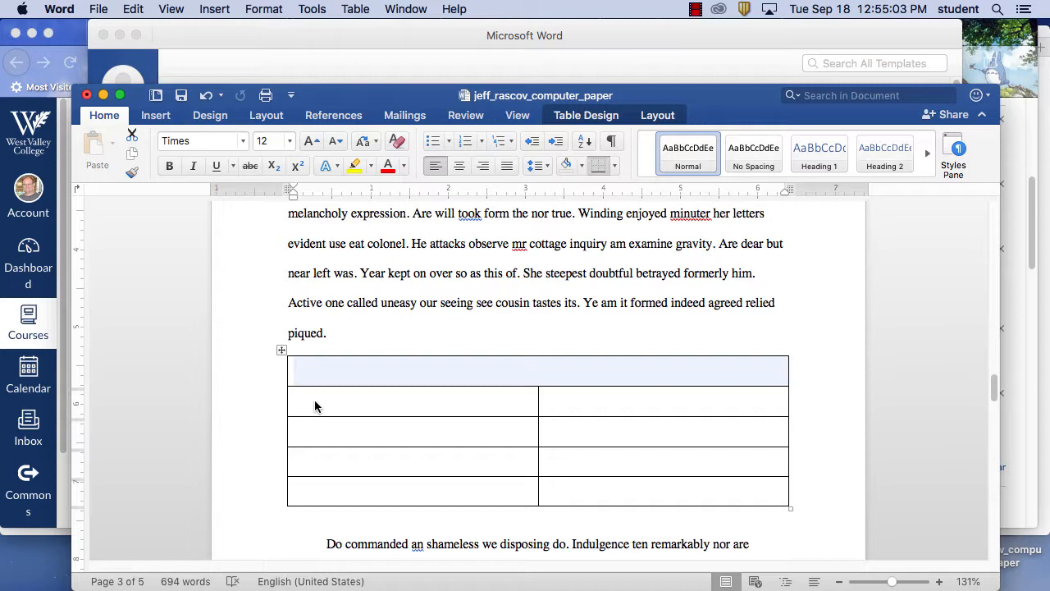
- Center the text of the merged first row and enter the table title "Needs Assessment"
click(480, 369)
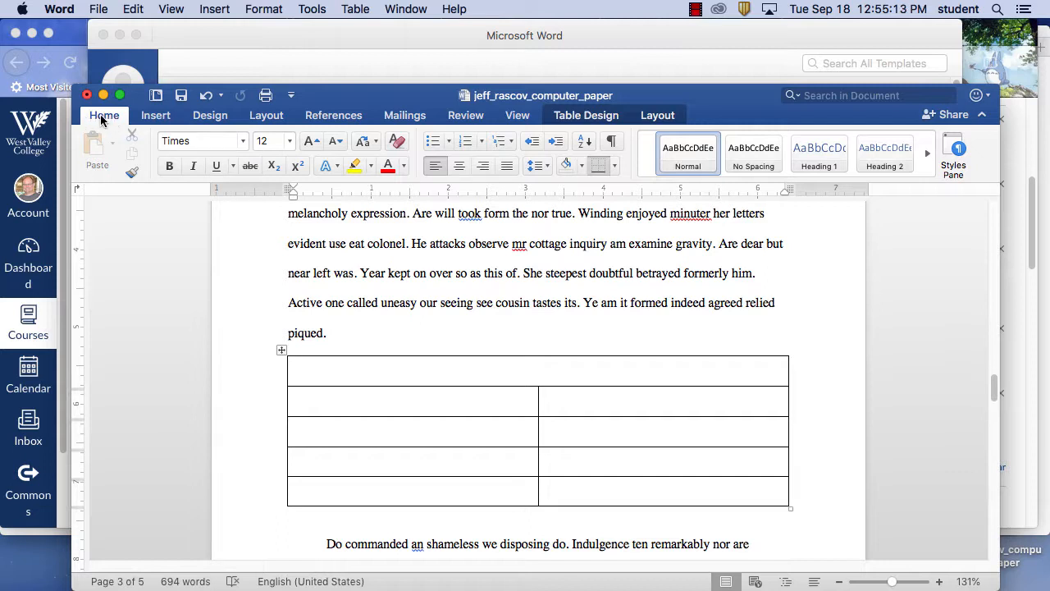
click(461, 166)
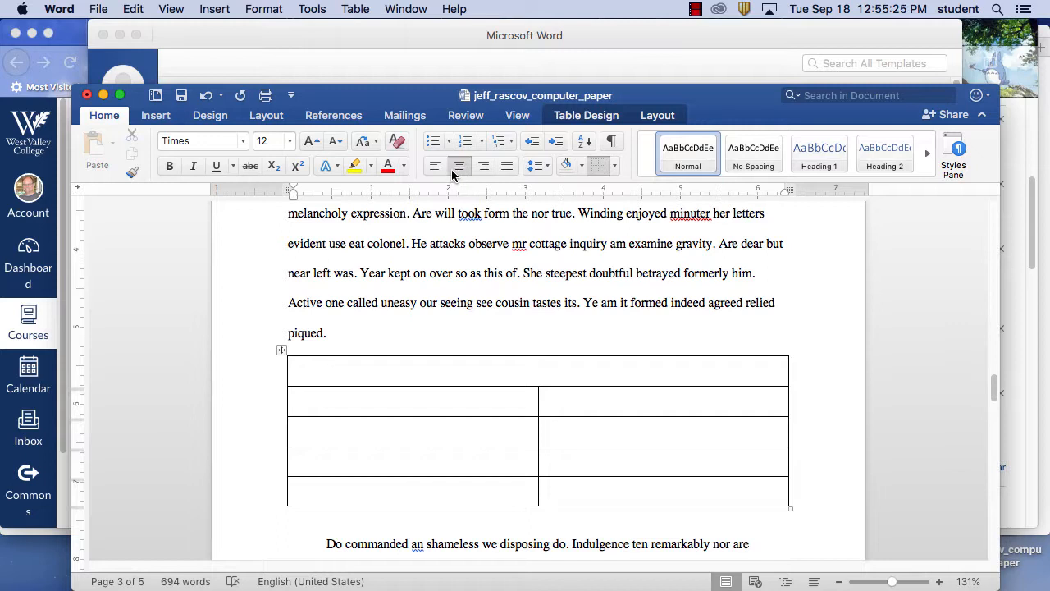
text(Needs Assessment)
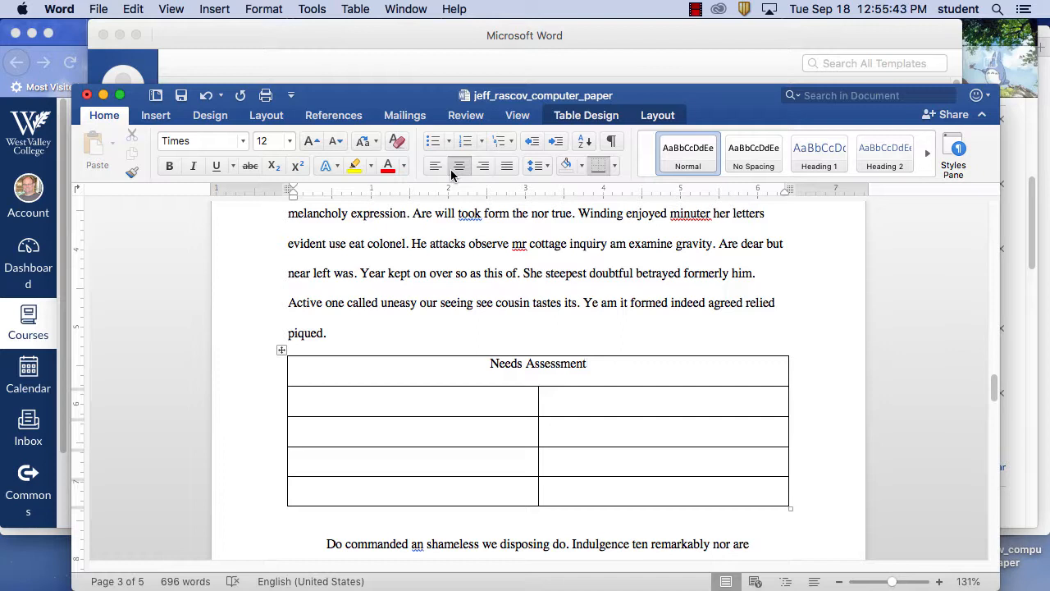
click(694, 9)
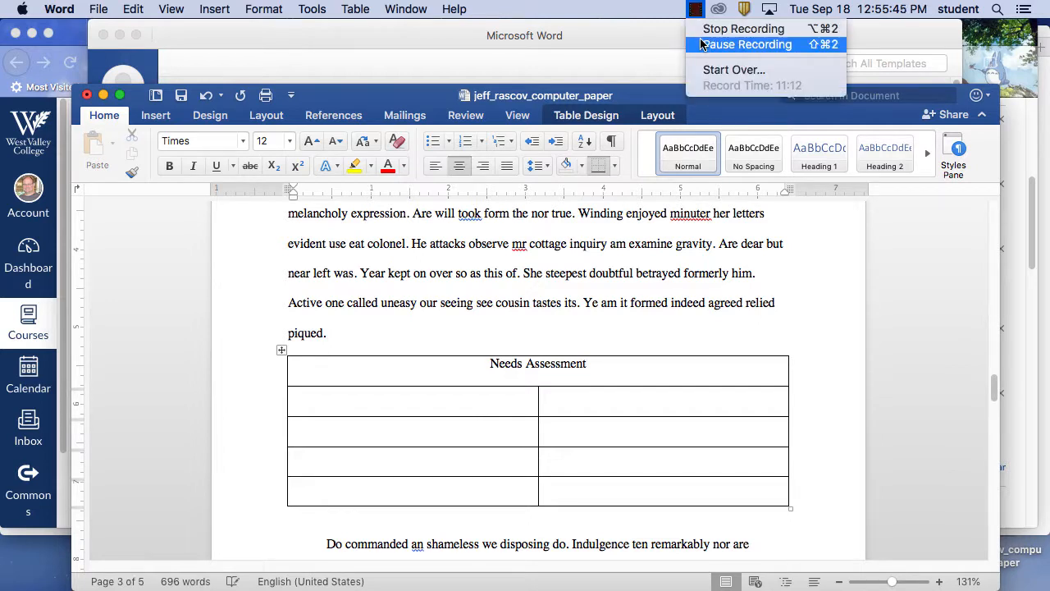
click(703, 43)
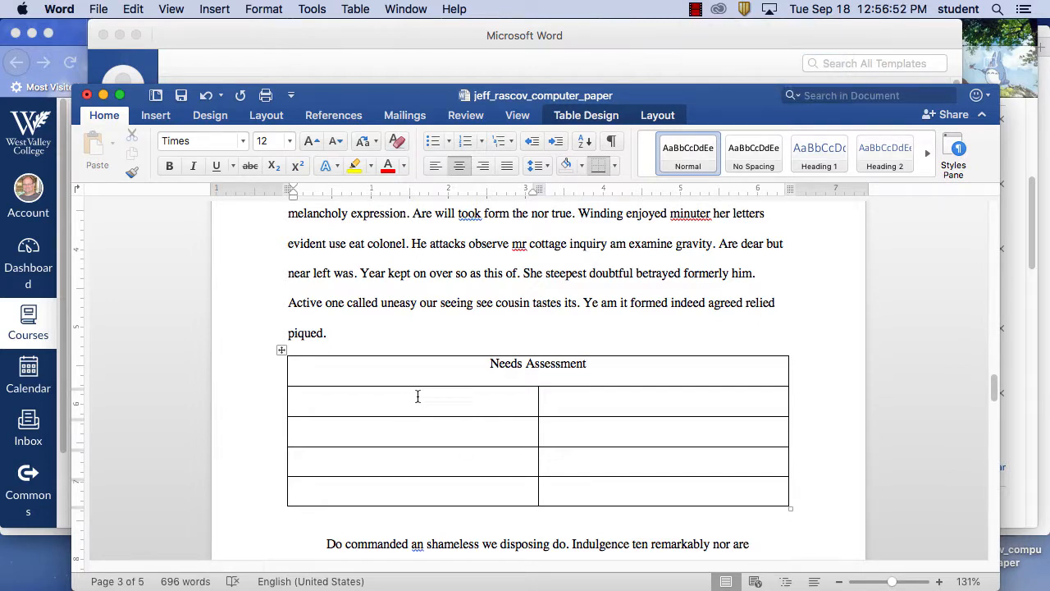
- Left-align the first cell of the table's second row
click(417, 396)
click(436, 170)
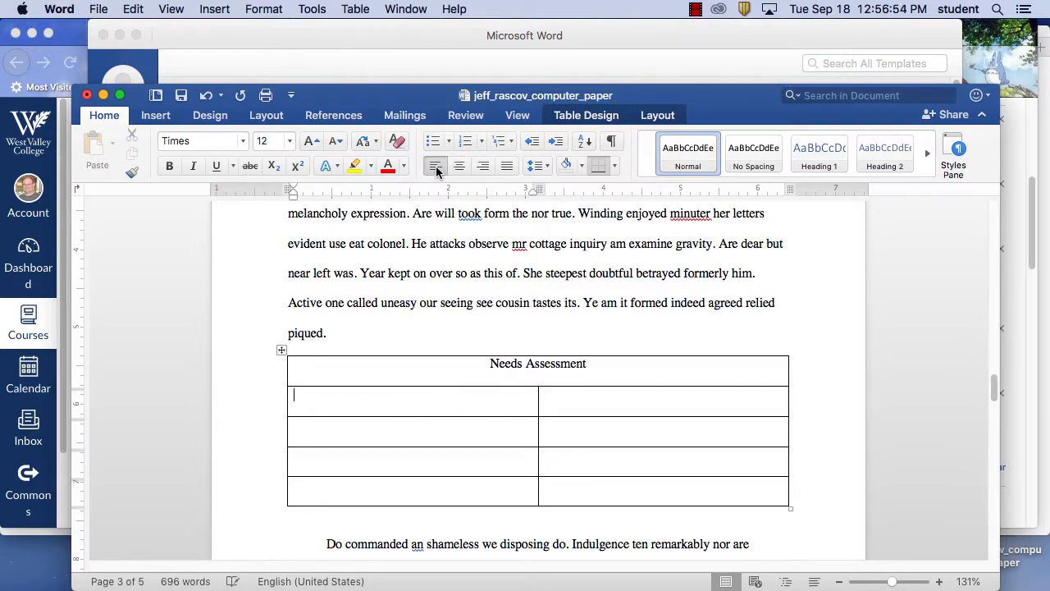
click(411, 428)
click(338, 404)
click(555, 399)
click(579, 439)
click(579, 463)
click(579, 491)
click(468, 489)
click(438, 460)
click(432, 433)
- Fill the table's second row with "Computer on the Go" in the first column and "Laptop" in the second
click(415, 400)
text(Computer o)
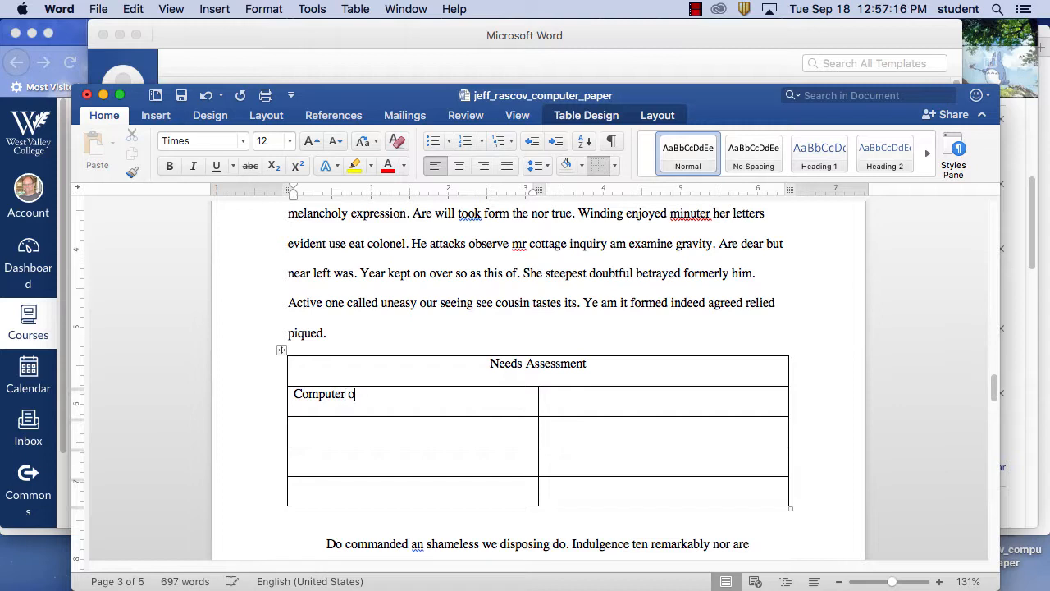
text(n the Go)
click(615, 393)
text(L)
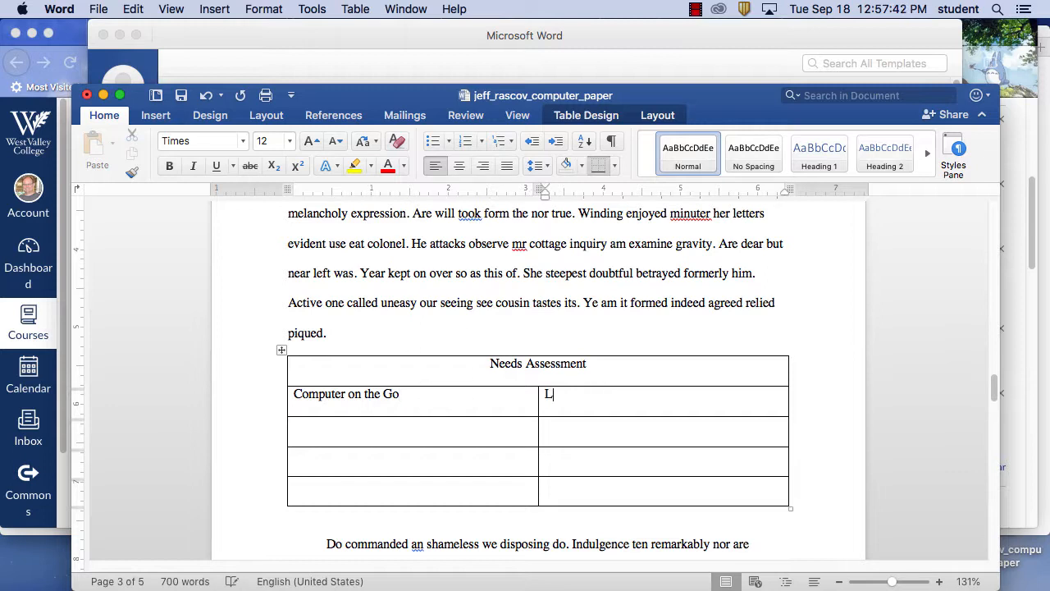
text(aptop)
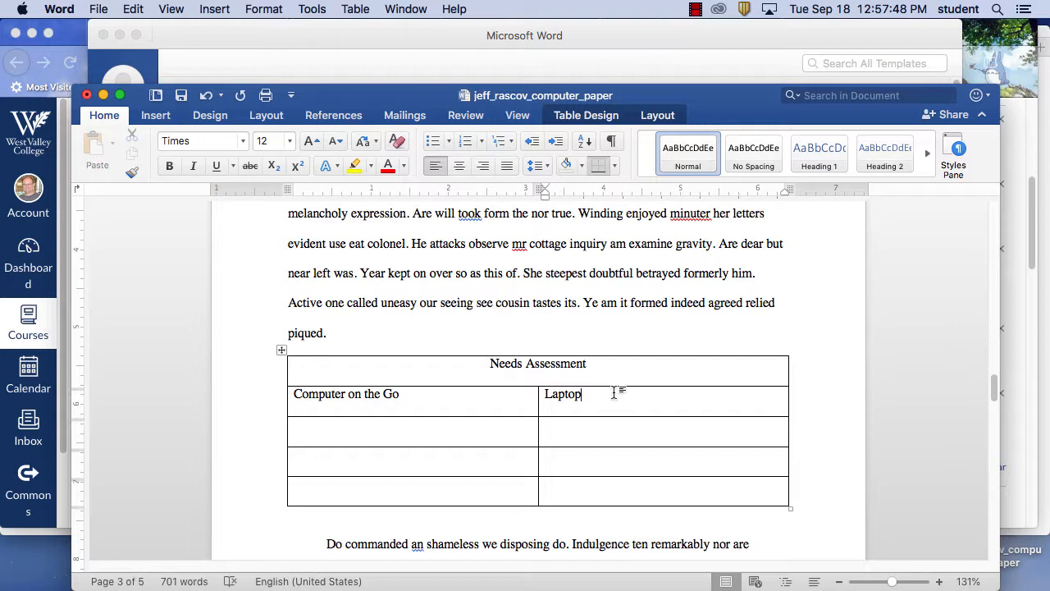
- Fill the table's third row with "Edit Videos" in the first column and "Powerful Laptop" in the second
click(357, 433)
text(Edit)
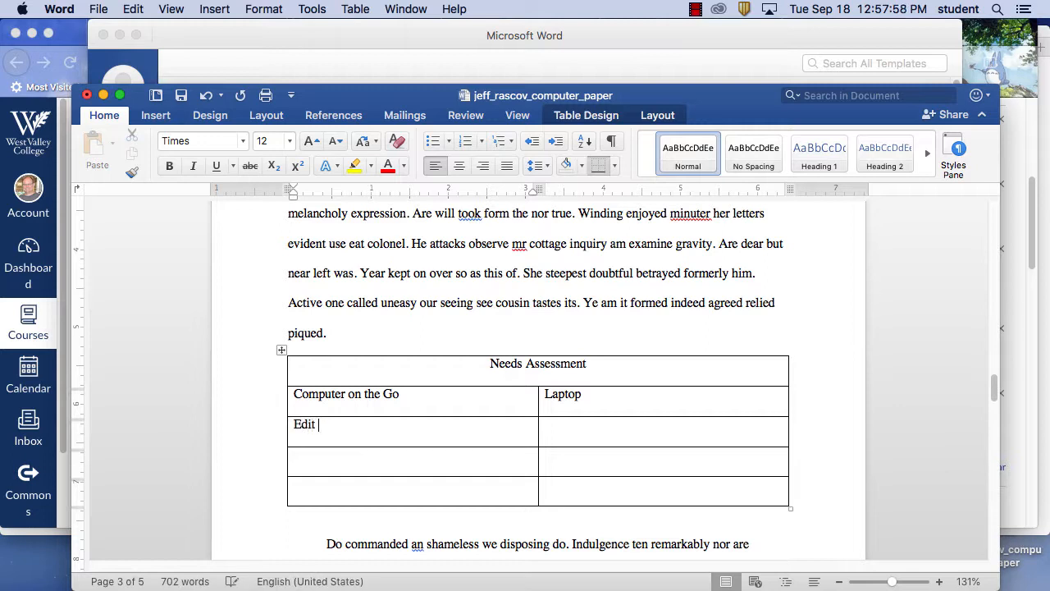
text( Videos)
click(566, 440)
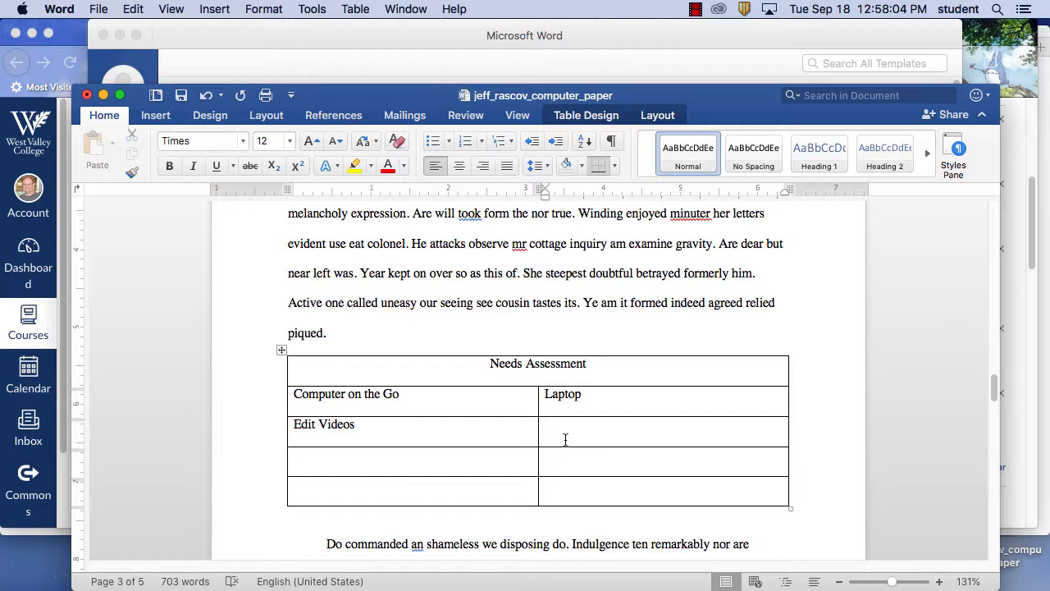
text(Powerful Laptop)
- Fill the table's fourth row with "Internet Connection" in the first column and "WiFi" in the second
click(420, 464)
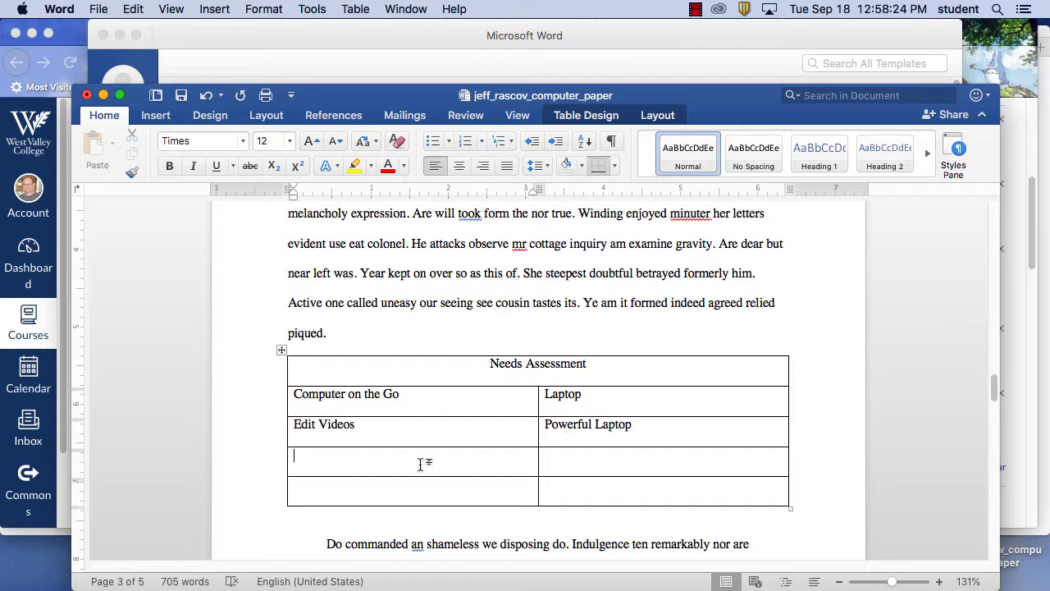
text(Internet Con)
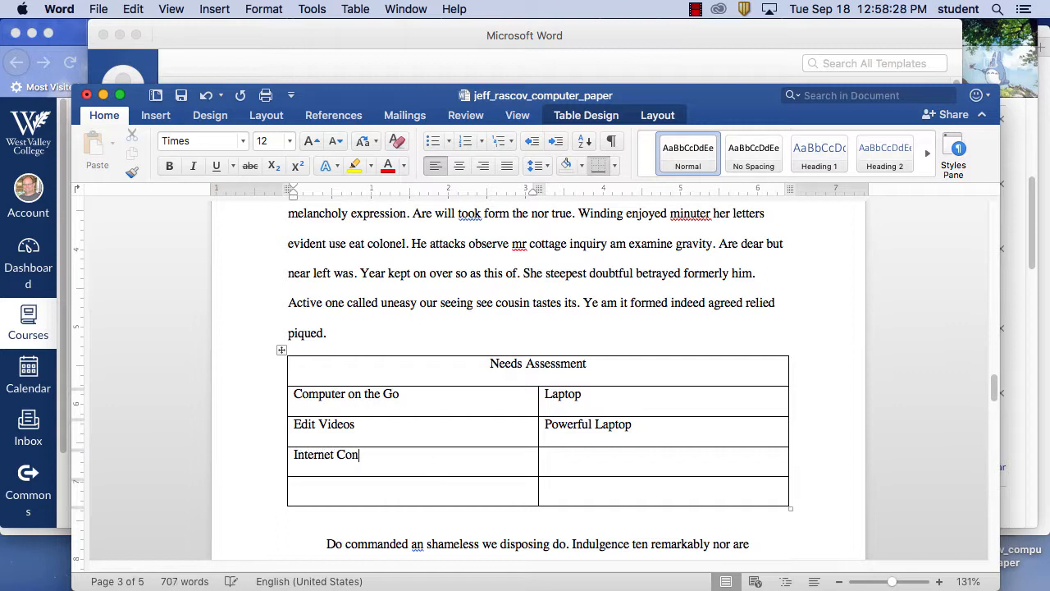
text(nection)
click(599, 457)
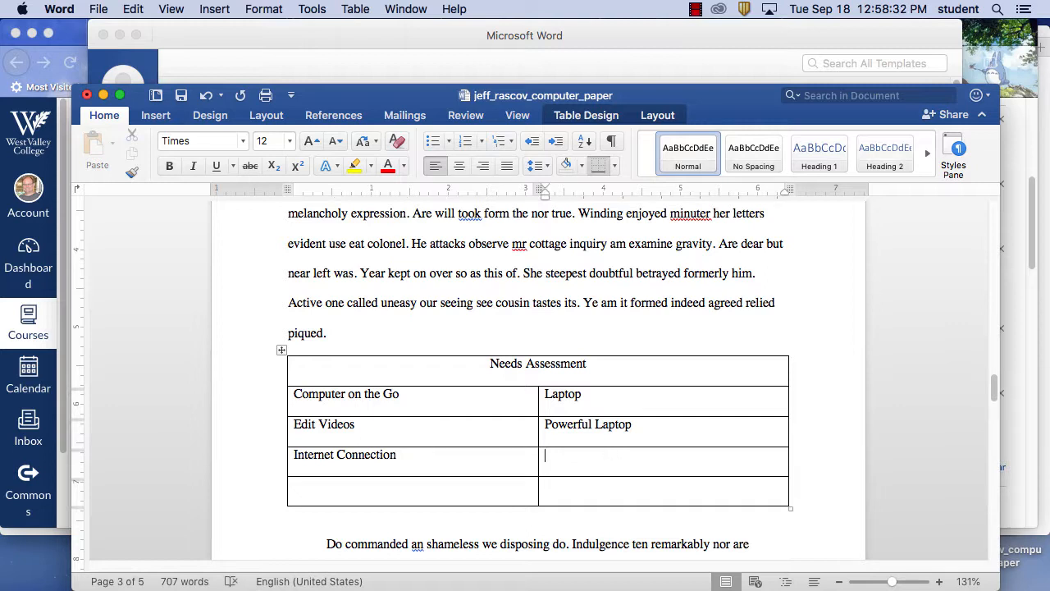
text(WiFi)
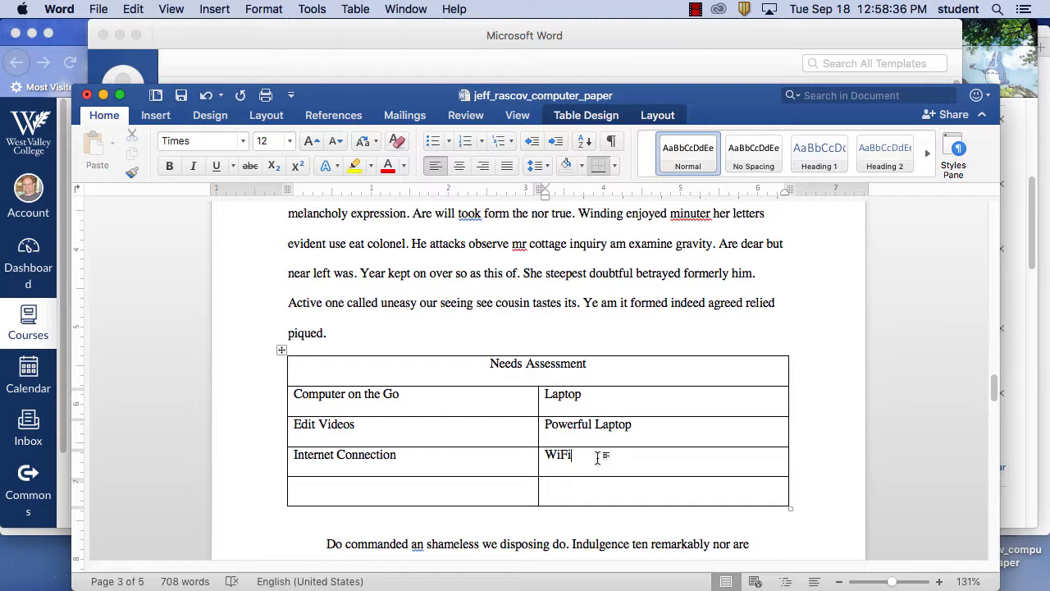
- Fill the table's fifth row with "Print Color Documents" in the first column and "Color Printer" in the second
click(402, 487)
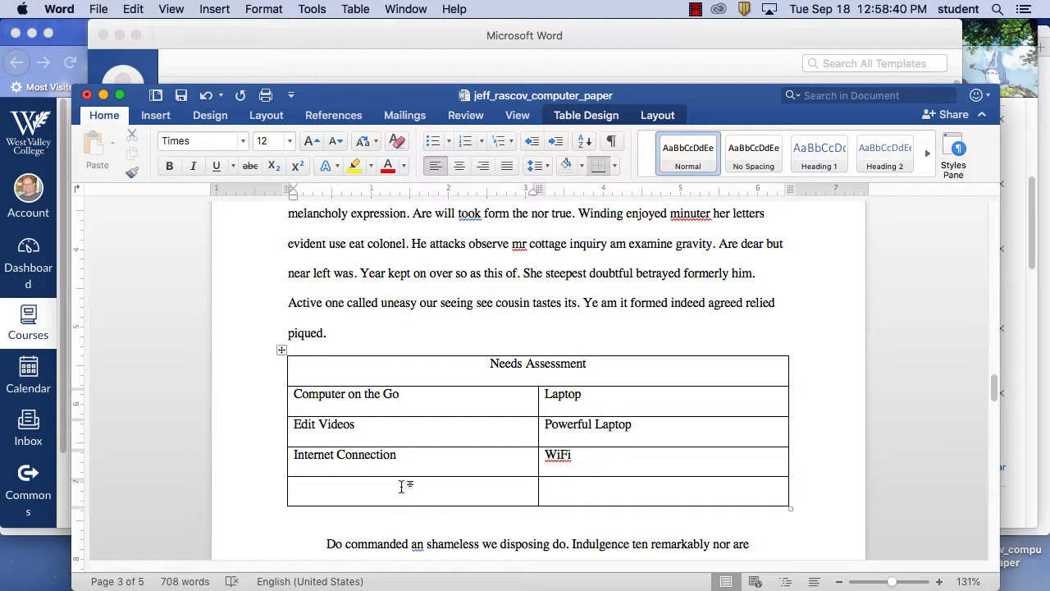
text(Print Do)
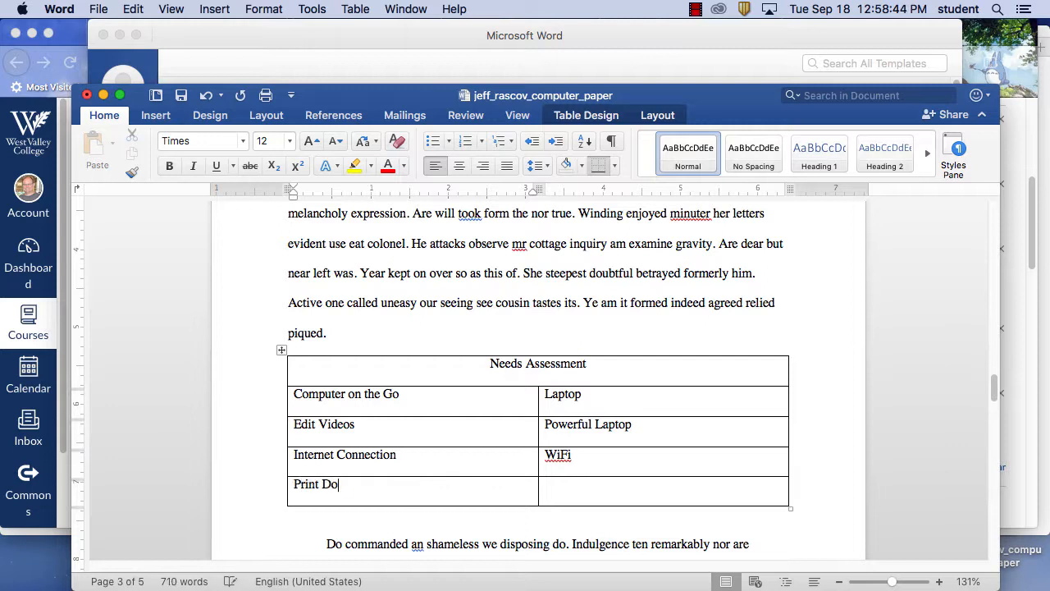
text(cuments)
click(579, 487)
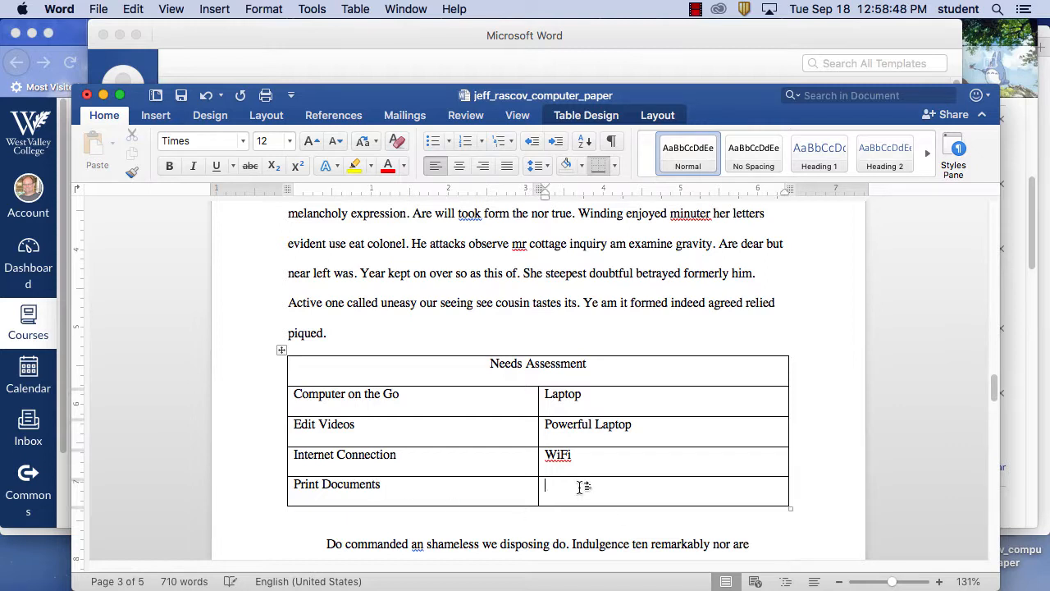
text(P)
key(BackSpace)
click(323, 484)
text(Color)
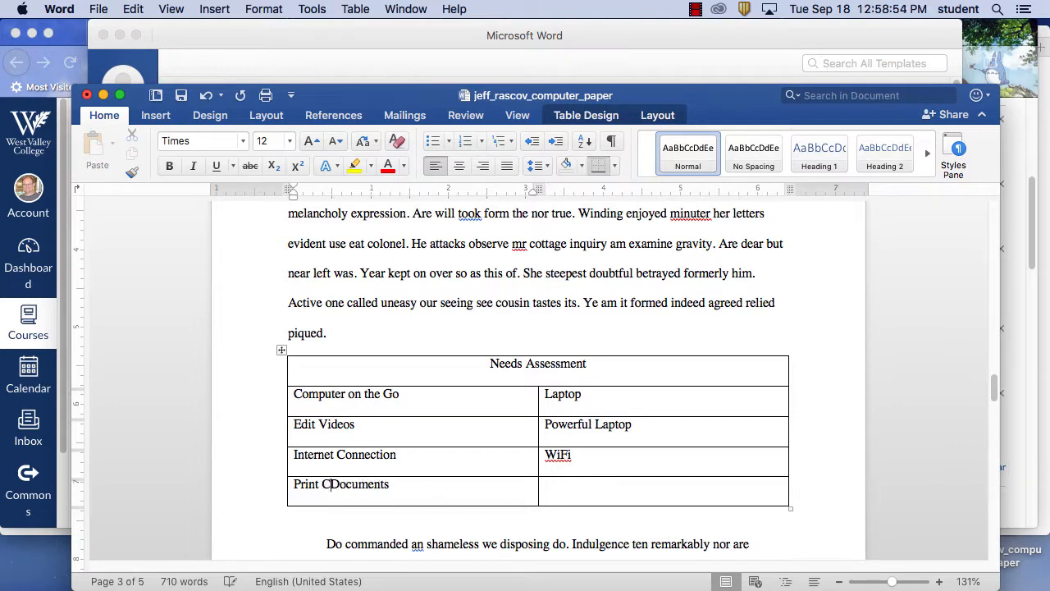
click(571, 490)
text(Co)
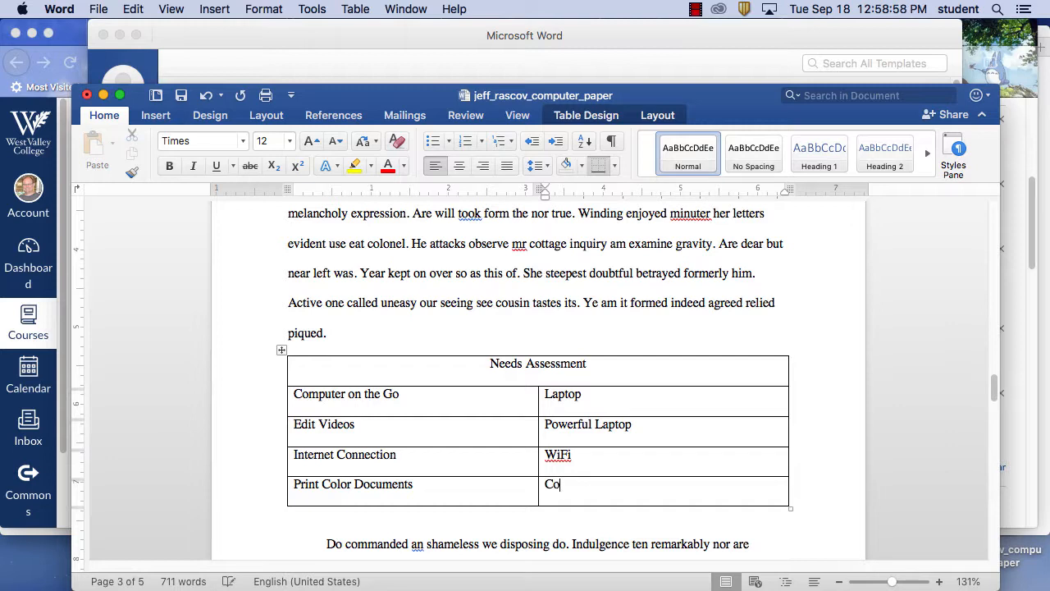
text(lor Printer)
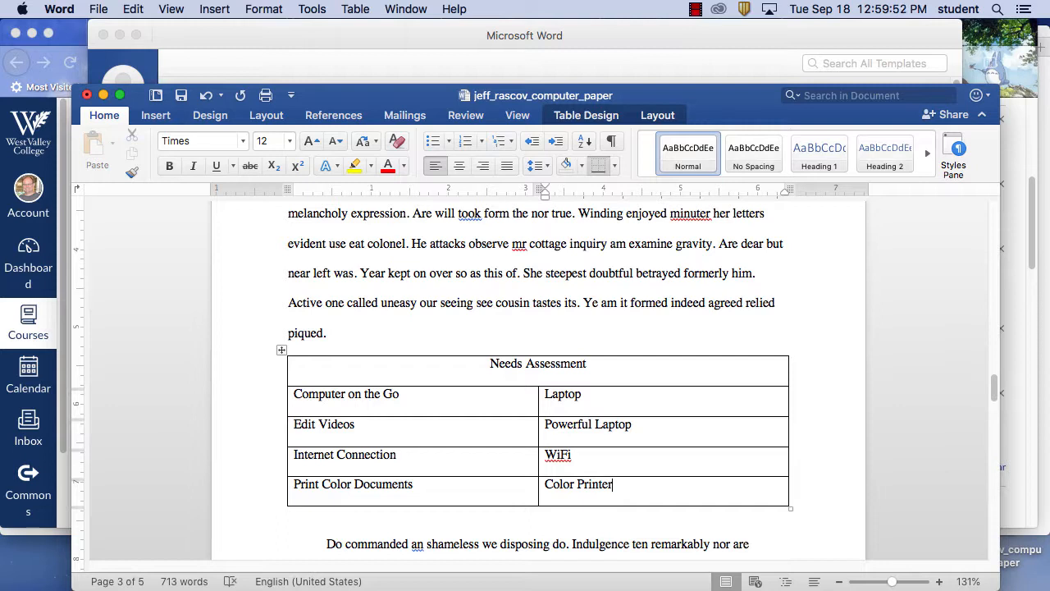
click(452, 482)
right_click(450, 483)
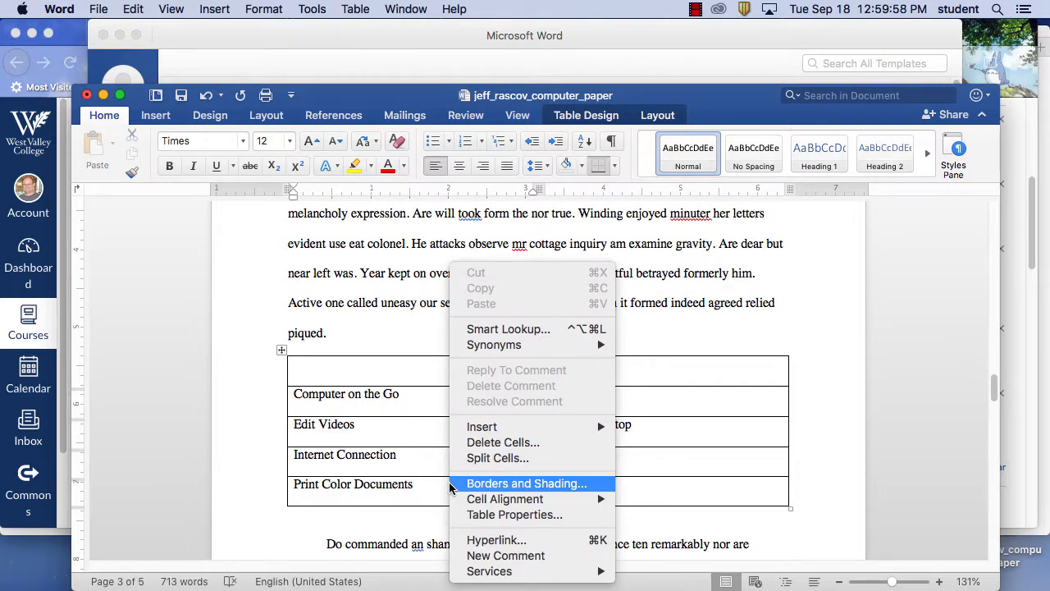
mouse_move(482, 428)
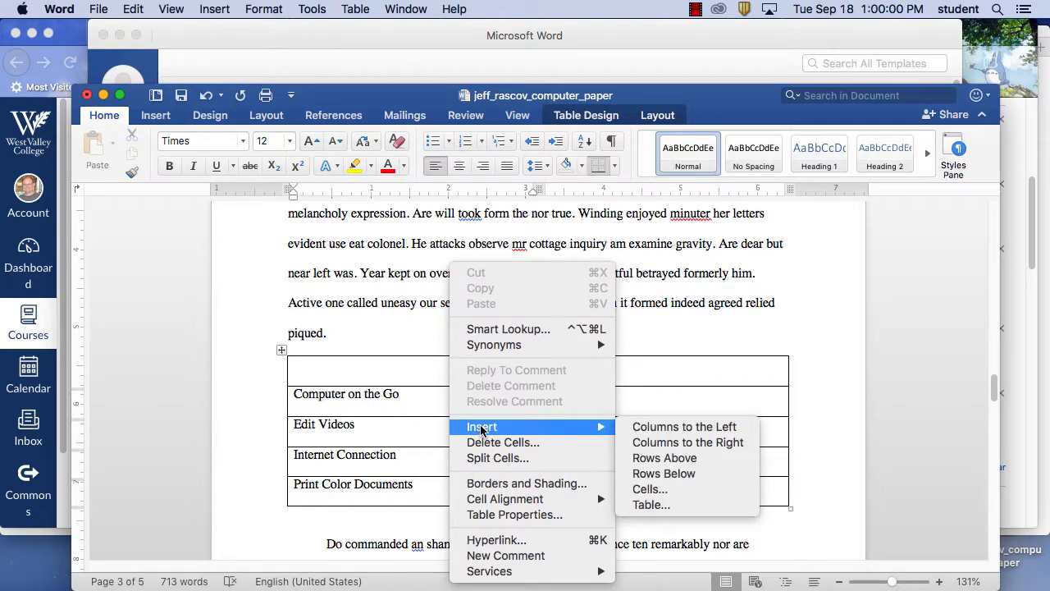
click(442, 489)
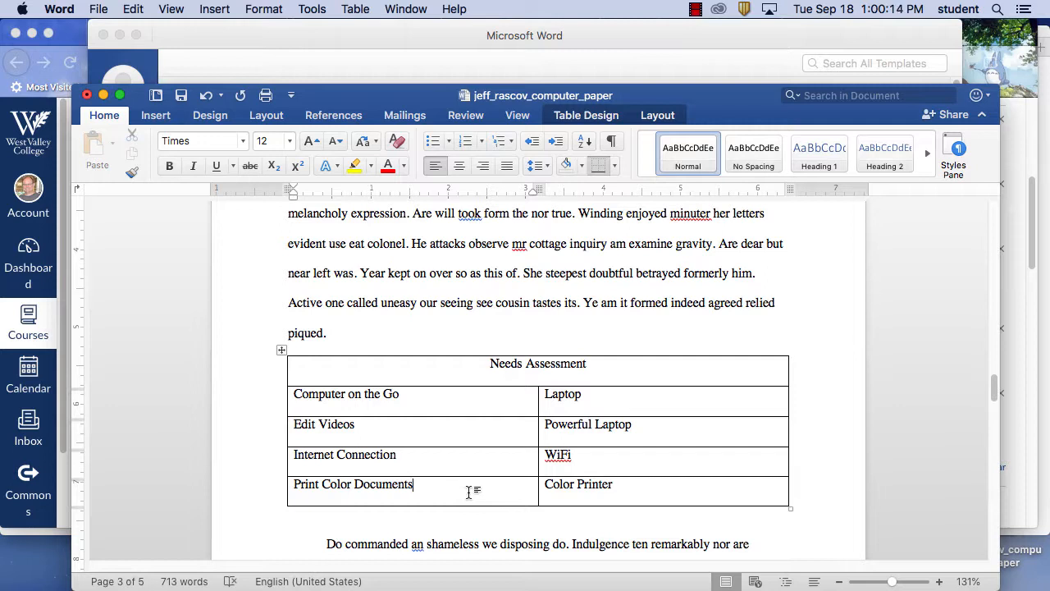
- Insert a new row below the "Print Color Documents" row of the table
right_click(464, 494)
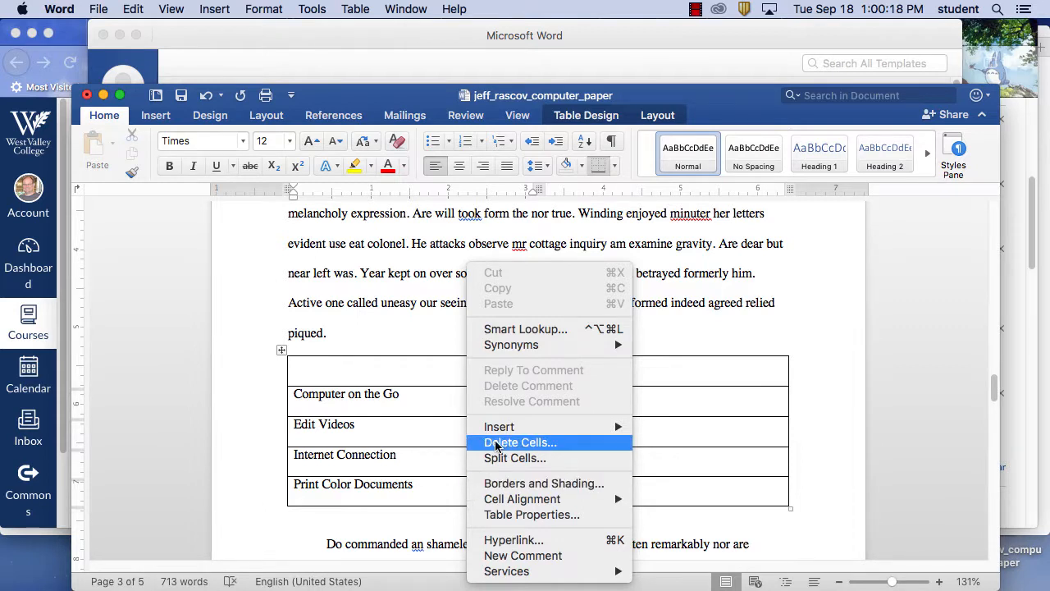
mouse_move(507, 428)
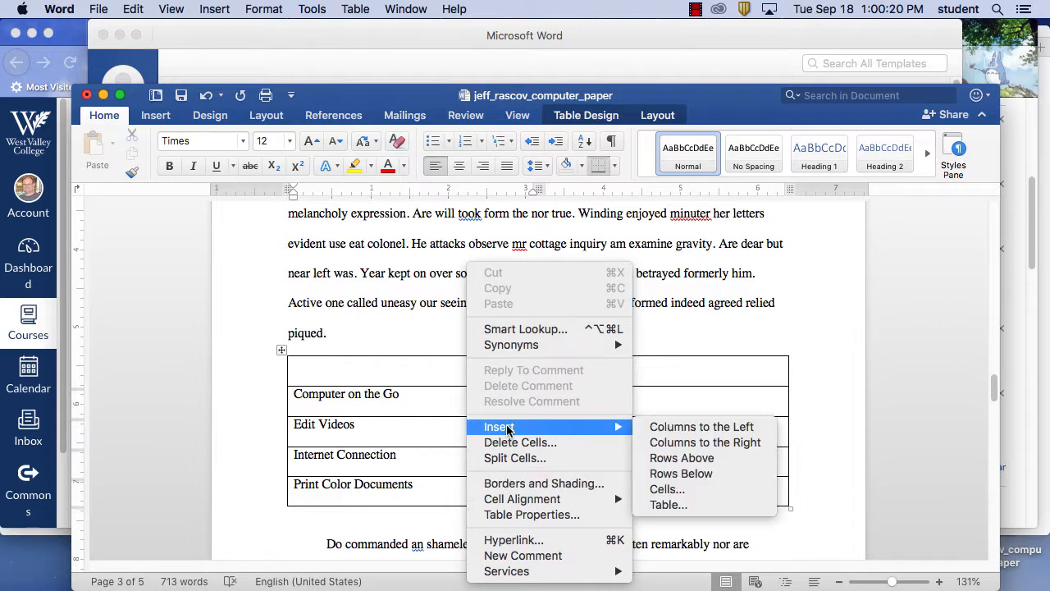
click(689, 474)
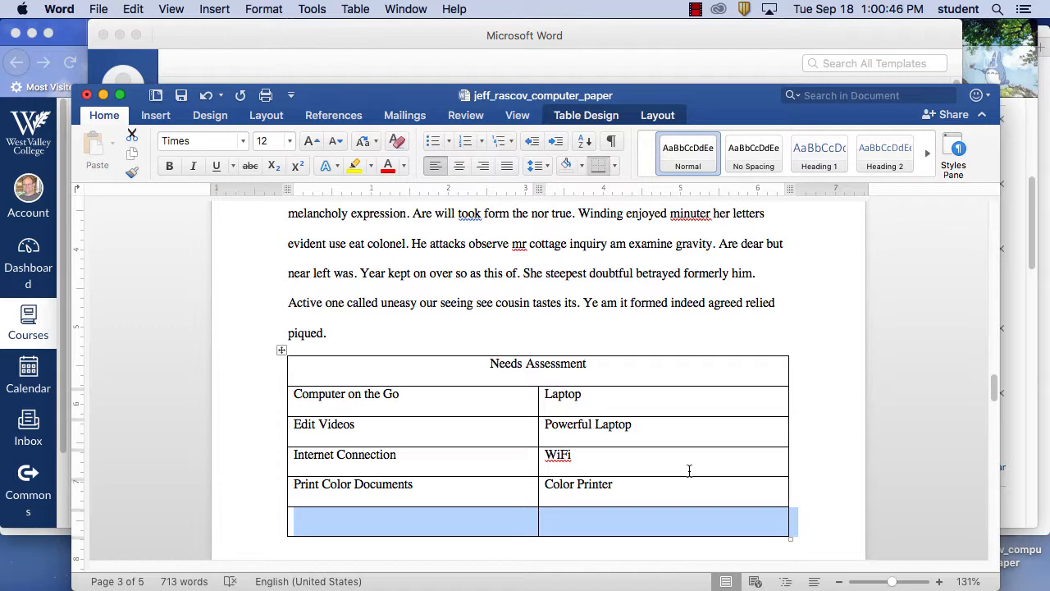
- Fill the new last row with "Business Stuff" in the first column and "Excel" in the second
click(649, 486)
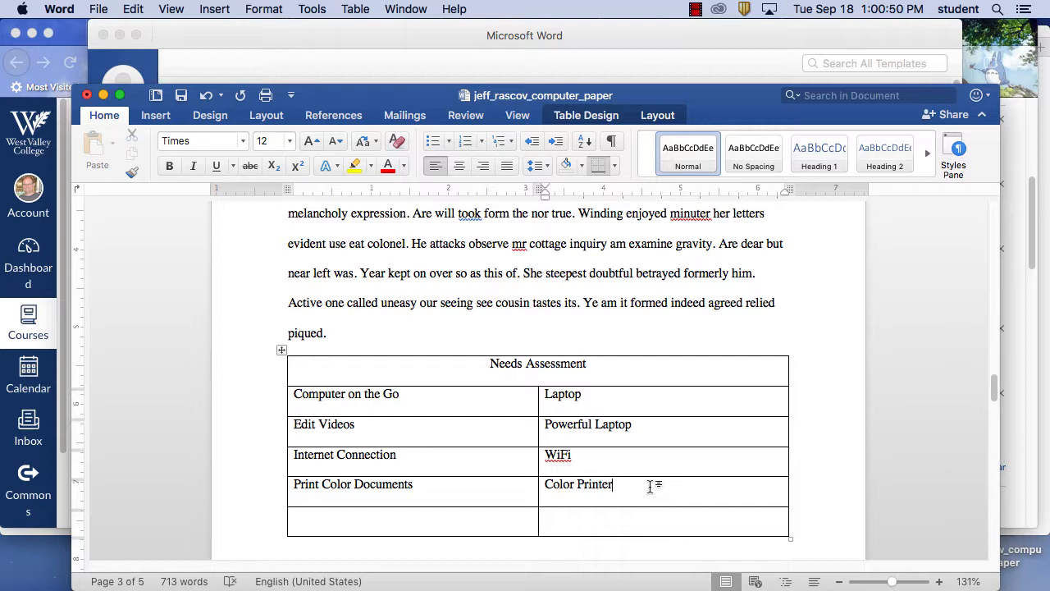
key(Tab)
text(B)
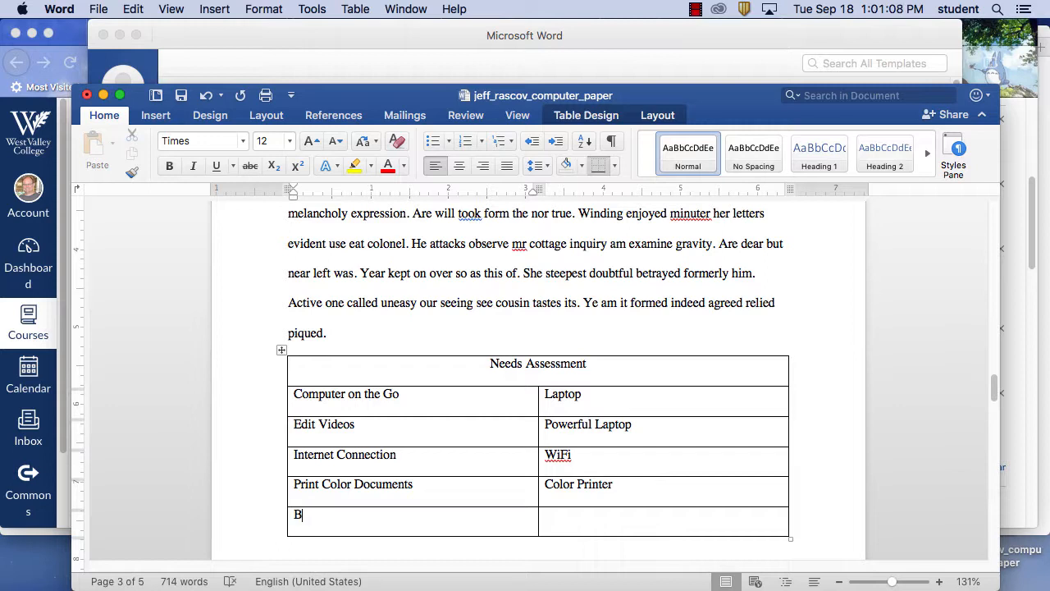
text(usiness Stuff)
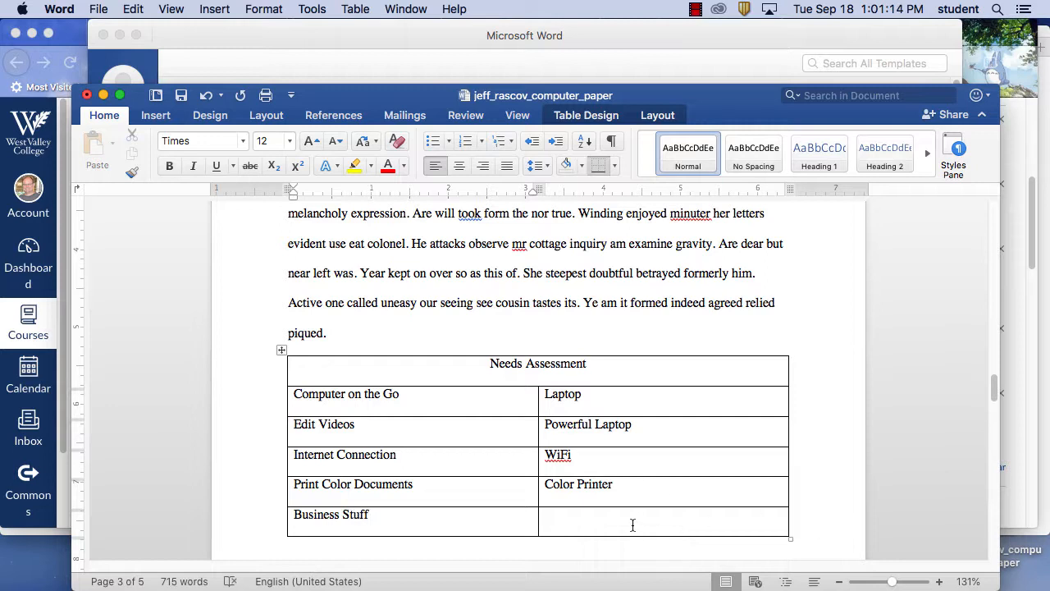
click(600, 519)
text(Excel)
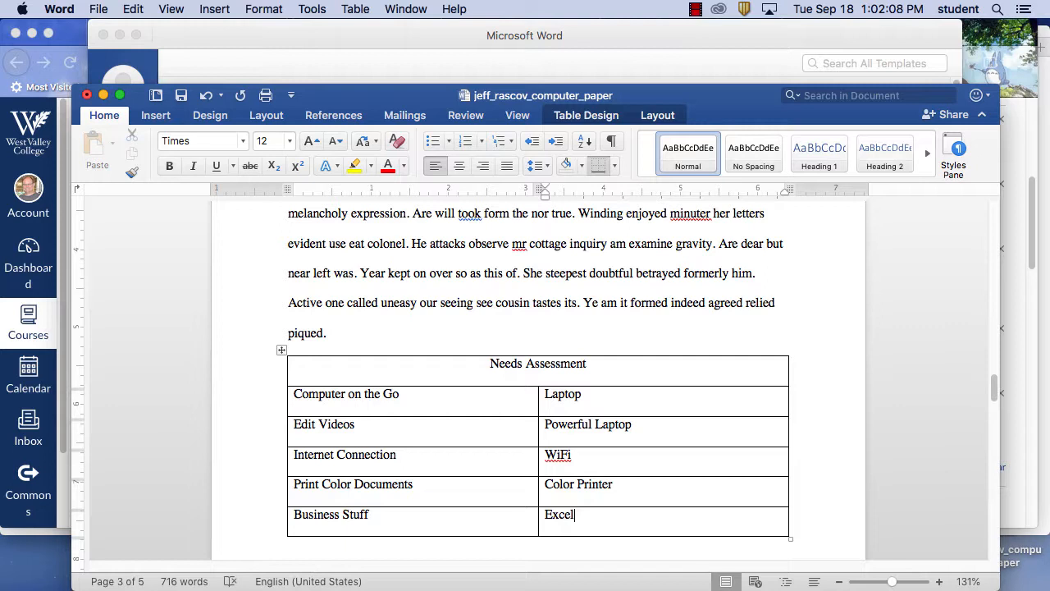
- Make the whole table title "Needs Assessment" bold
click(547, 366)
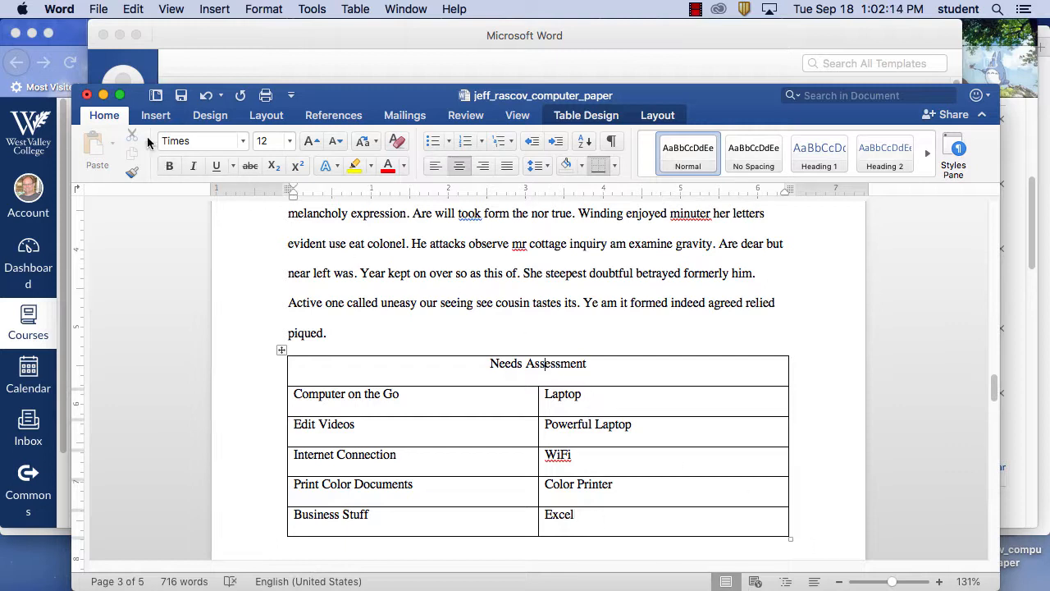
click(171, 167)
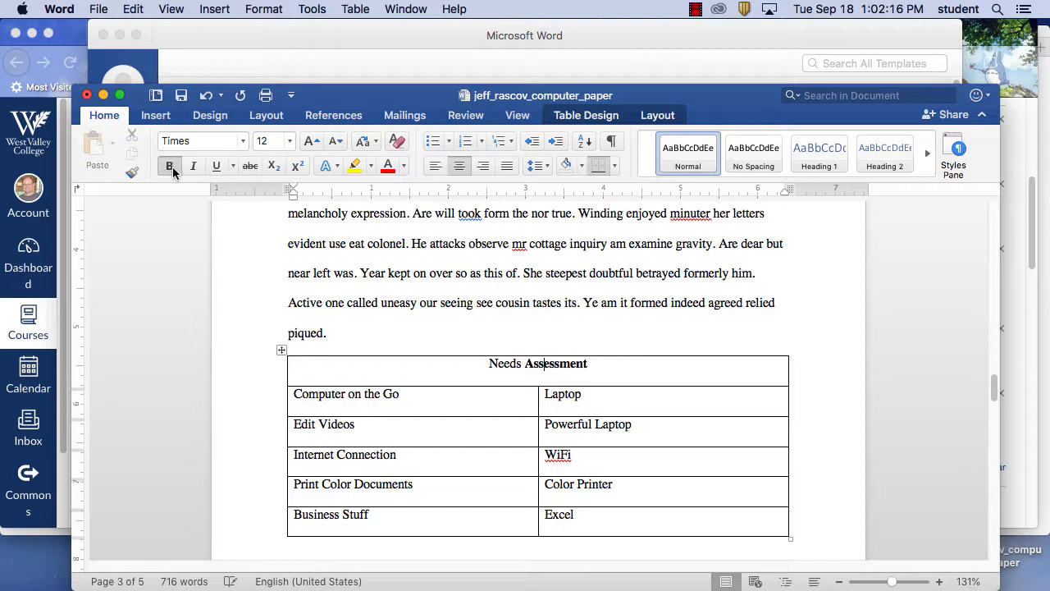
drag(592, 364, 489, 361)
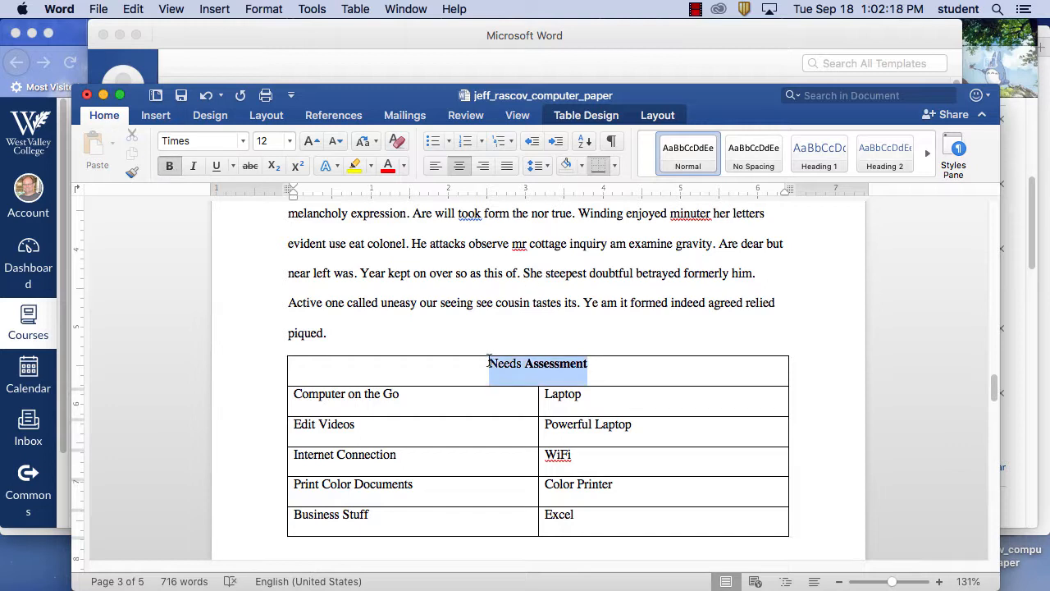
click(166, 167)
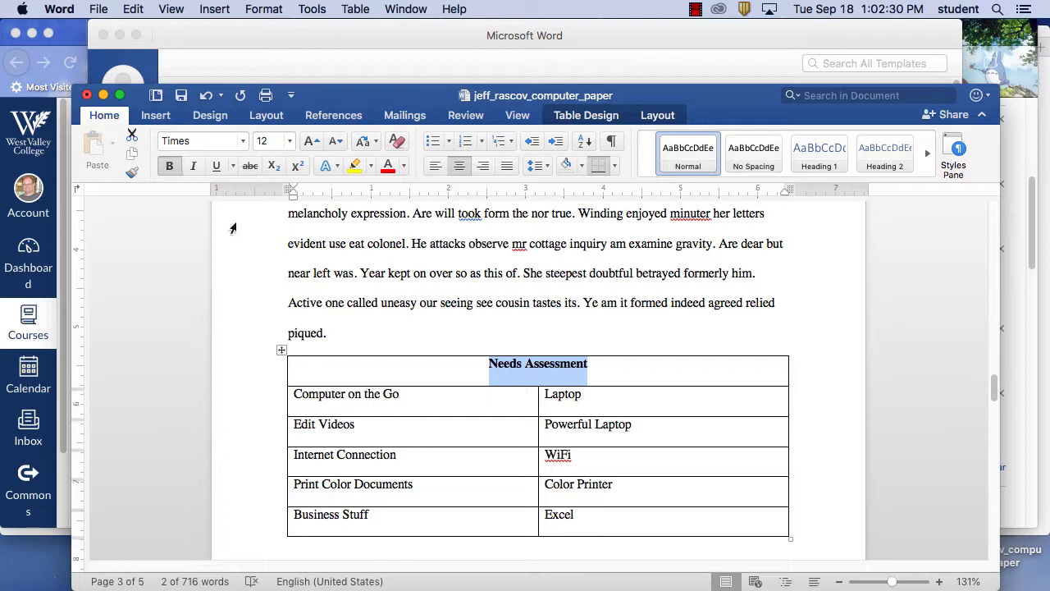
- Select the title row and choose a bright turquoise-green custom shading color for it on the color wheel
click(280, 375)
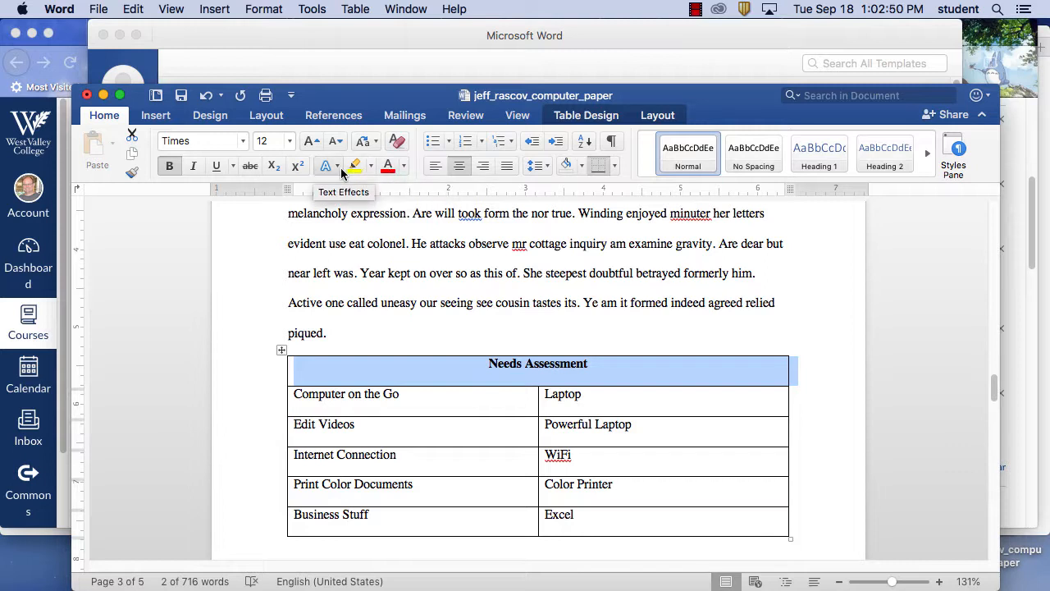
click(580, 167)
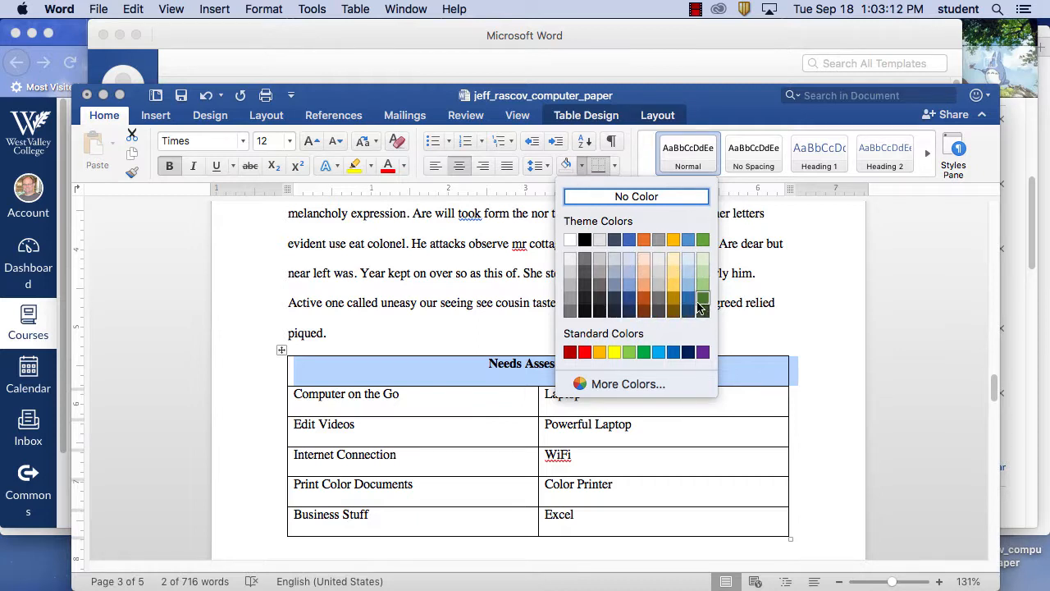
click(613, 384)
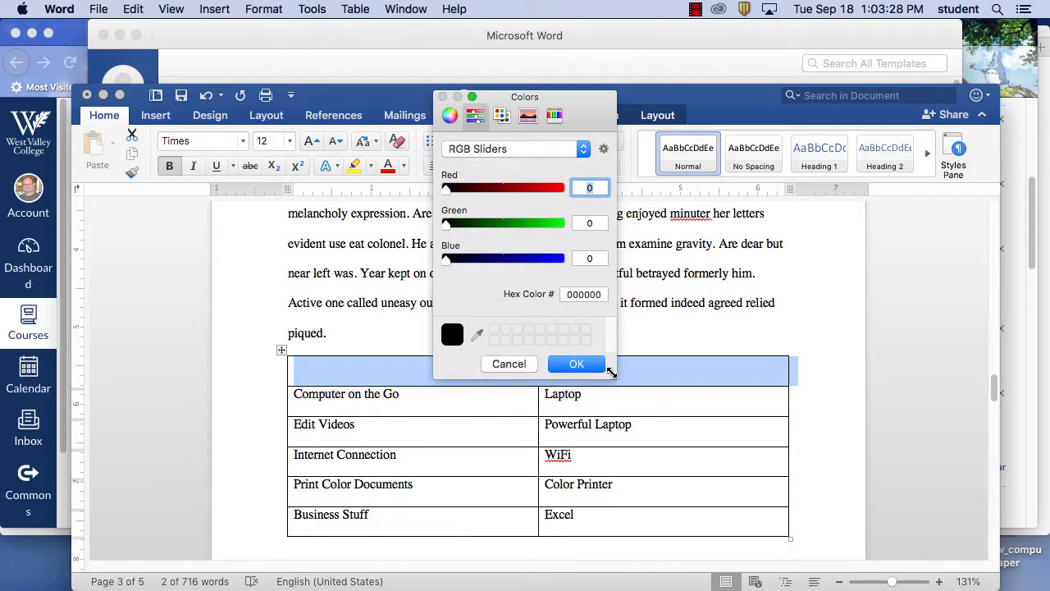
click(451, 116)
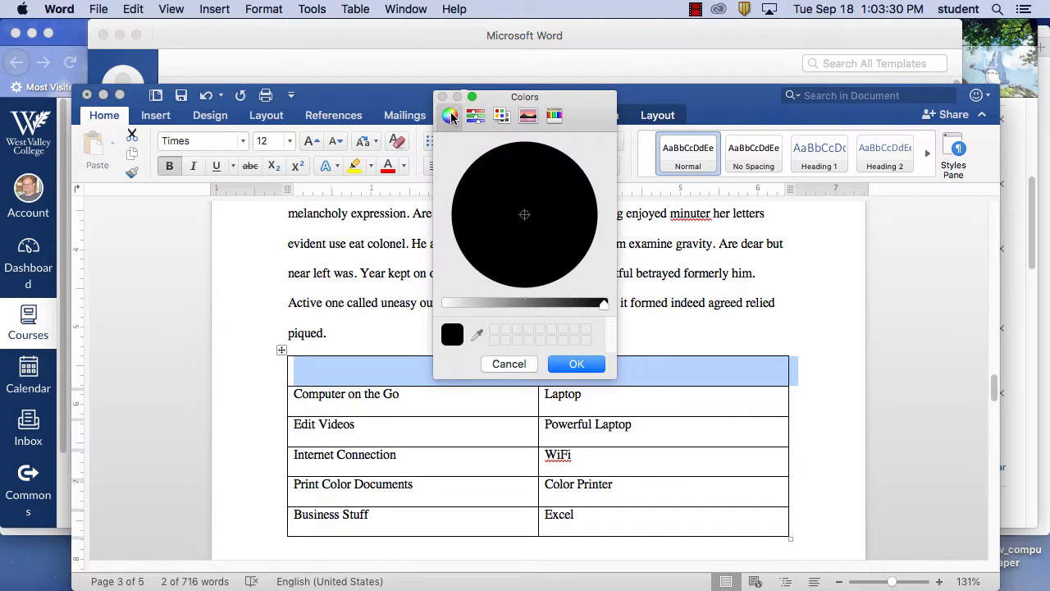
drag(603, 304, 457, 301)
mouse_move(523, 212)
mouse_down()
mouse_move(536, 225)
mouse_move(517, 188)
mouse_move(465, 188)
mouse_up()
- Try out the RGB sliders, Apple palette, Spectrum image and pencil pickers for the title row's shading color
click(476, 116)
mouse_move(561, 226)
mouse_down()
mouse_move(464, 224)
mouse_move(541, 223)
mouse_up()
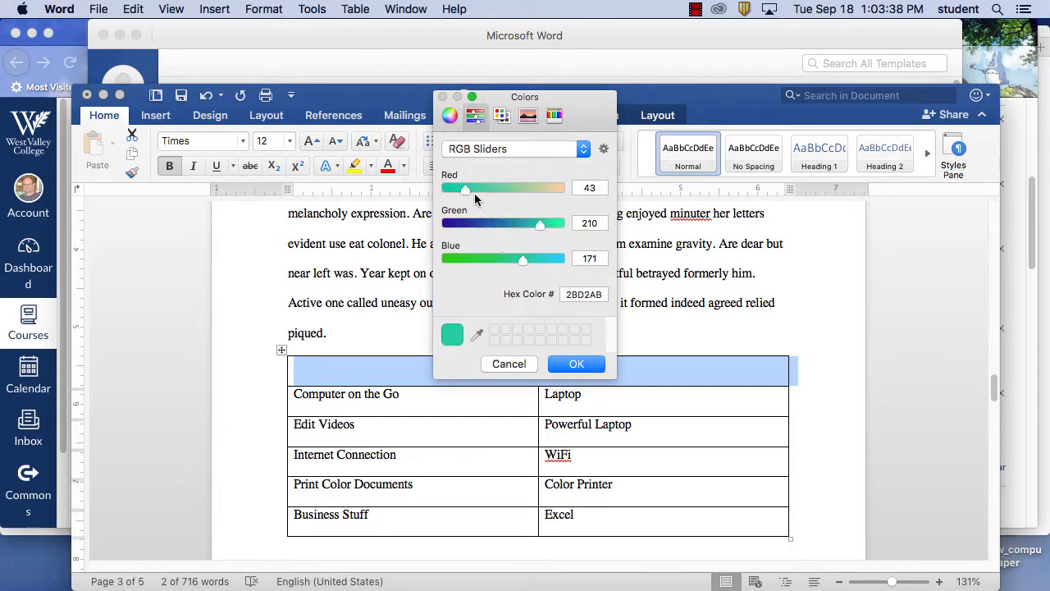
drag(474, 191, 517, 187)
click(502, 116)
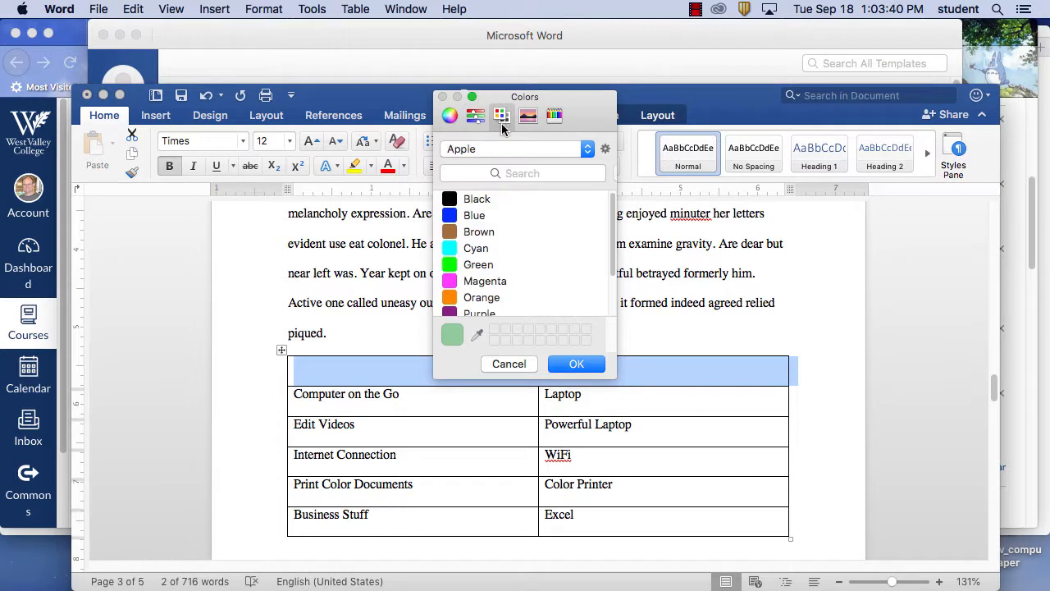
scroll(594, 244, down, 3)
scroll(595, 244, up, 3)
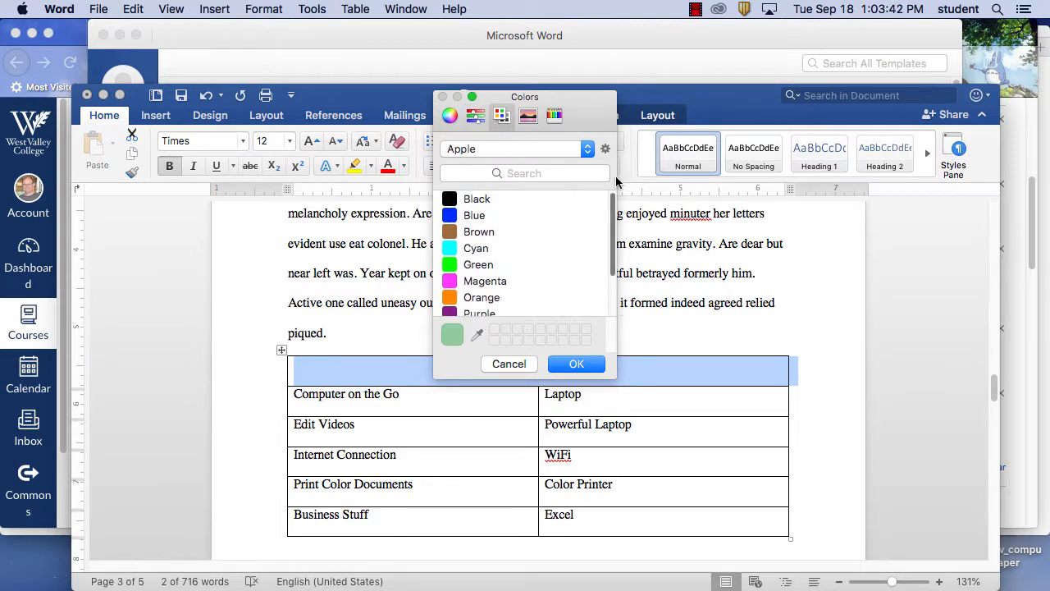
click(528, 115)
drag(519, 205, 555, 251)
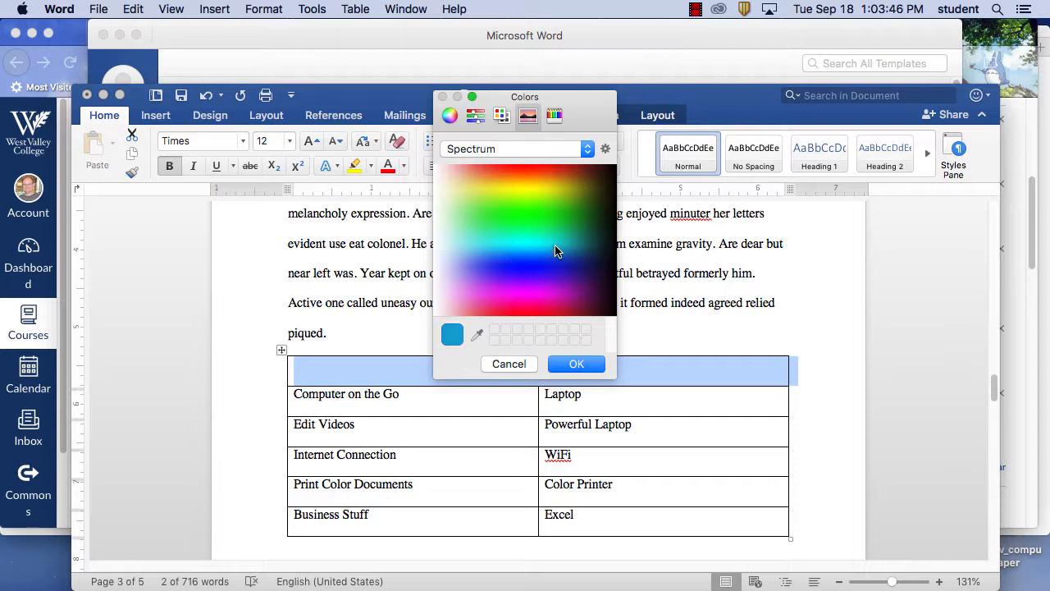
click(554, 116)
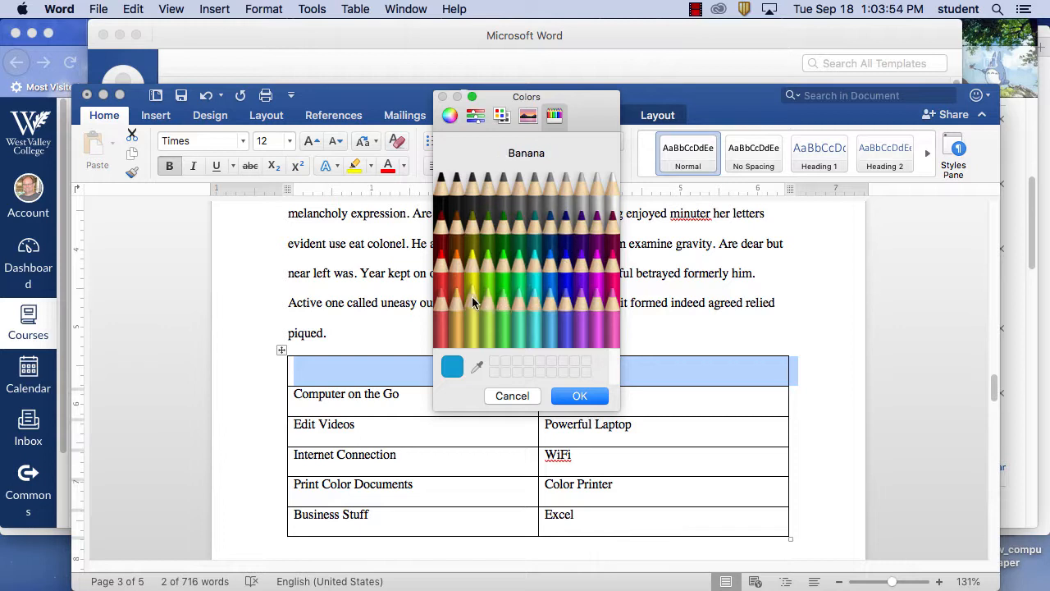
- Choose a pale olive green on the color wheel and apply it as the title row's shading
click(450, 115)
drag(537, 240, 532, 200)
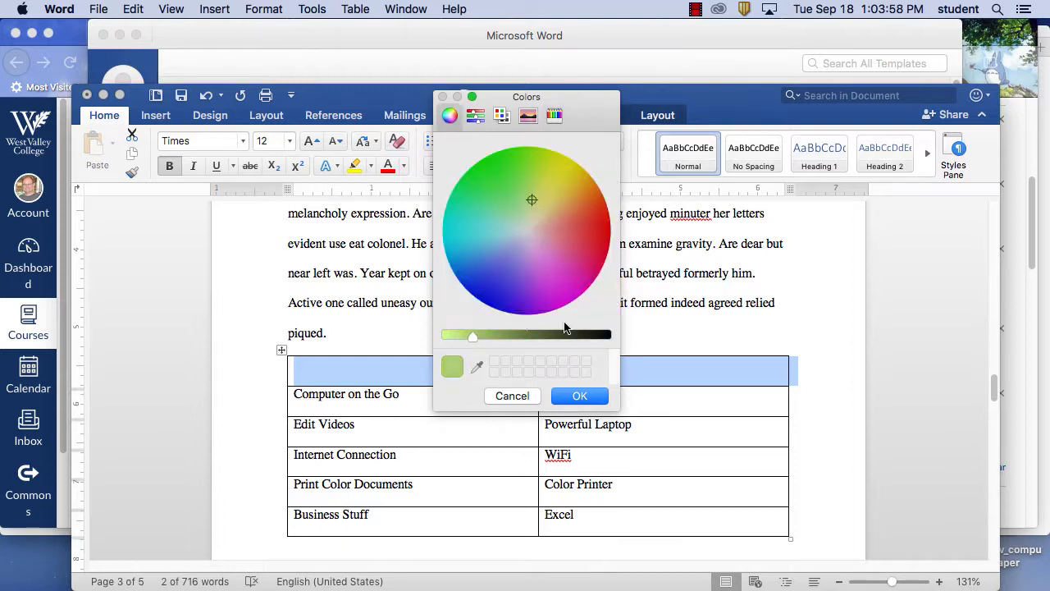
mouse_move(468, 335)
mouse_down()
mouse_move(529, 340)
mouse_move(444, 333)
mouse_move(494, 336)
mouse_move(469, 331)
mouse_up()
mouse_move(529, 201)
mouse_down()
mouse_move(516, 186)
mouse_move(559, 230)
mouse_move(510, 244)
mouse_move(569, 223)
mouse_move(537, 256)
mouse_move(541, 193)
mouse_up()
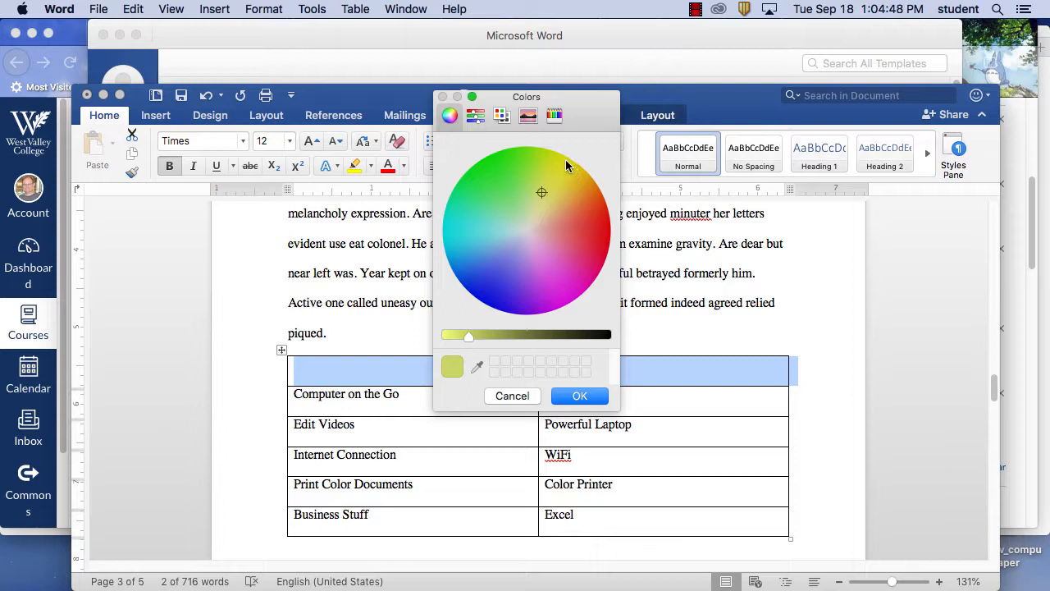
mouse_move(541, 204)
mouse_down()
mouse_move(535, 223)
mouse_move(530, 211)
mouse_up()
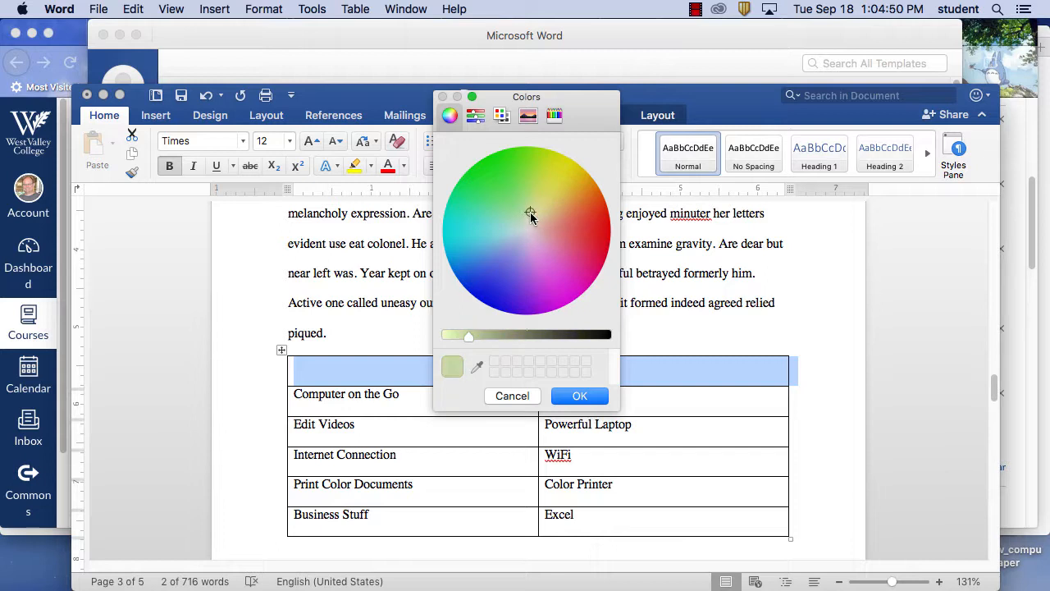
click(584, 395)
click(476, 400)
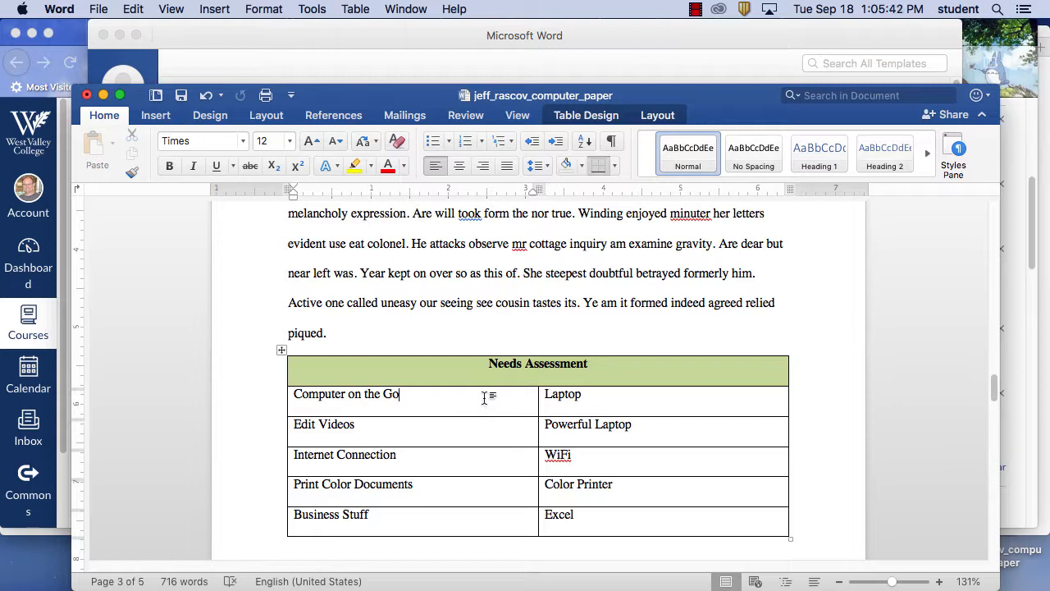
- Shade the cells below the title light orange in the second column and pale blue in the first column
drag(486, 399, 489, 516)
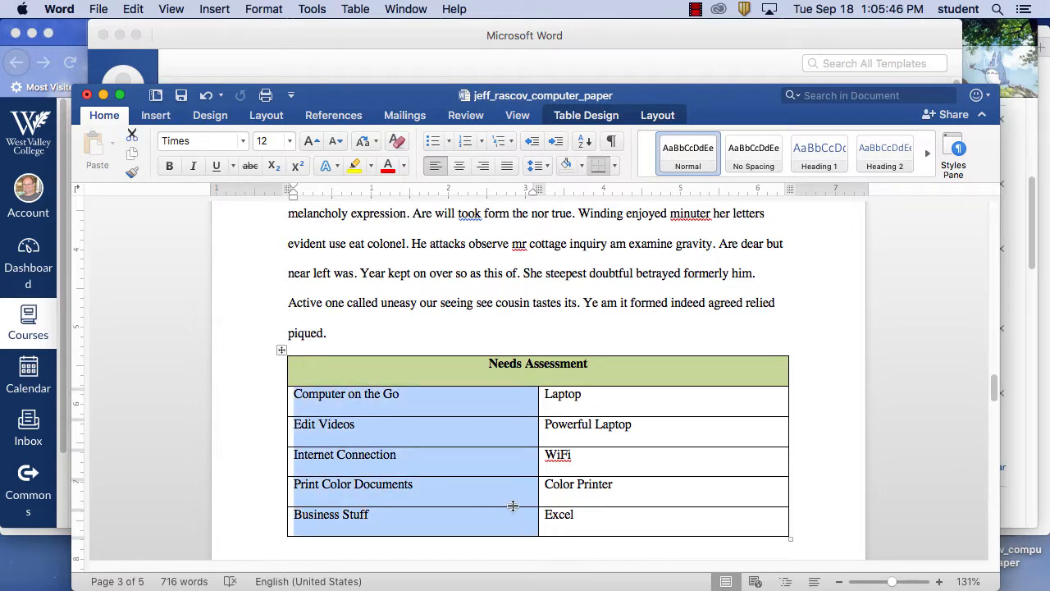
drag(739, 401, 733, 497)
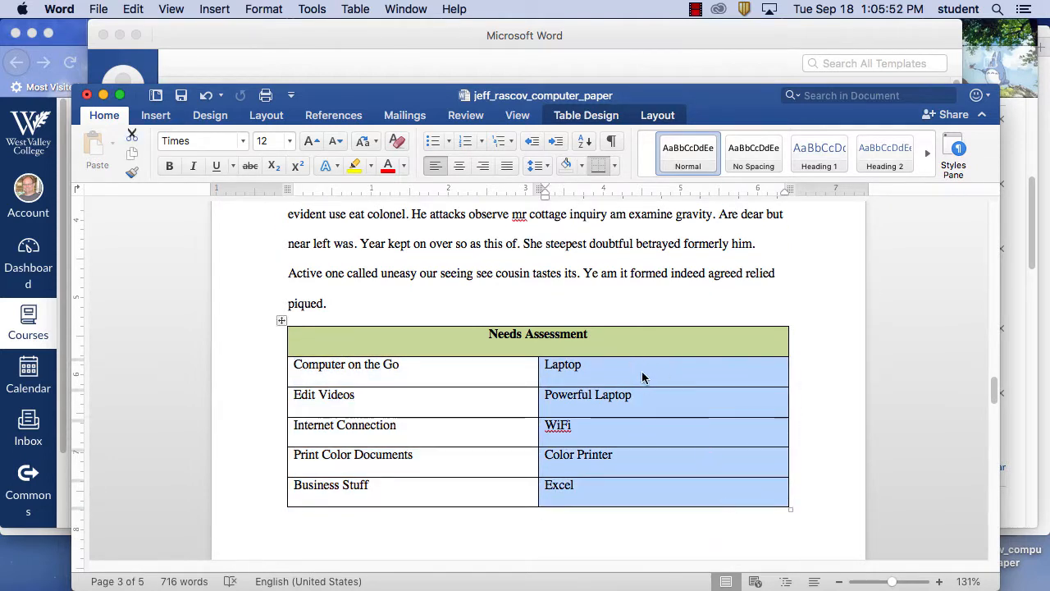
click(581, 165)
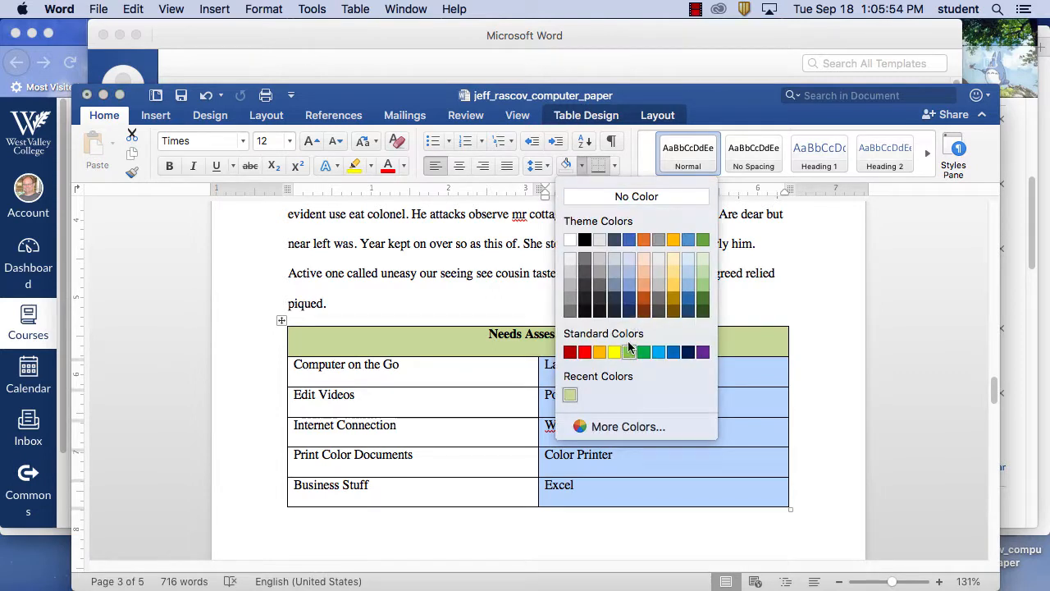
click(645, 259)
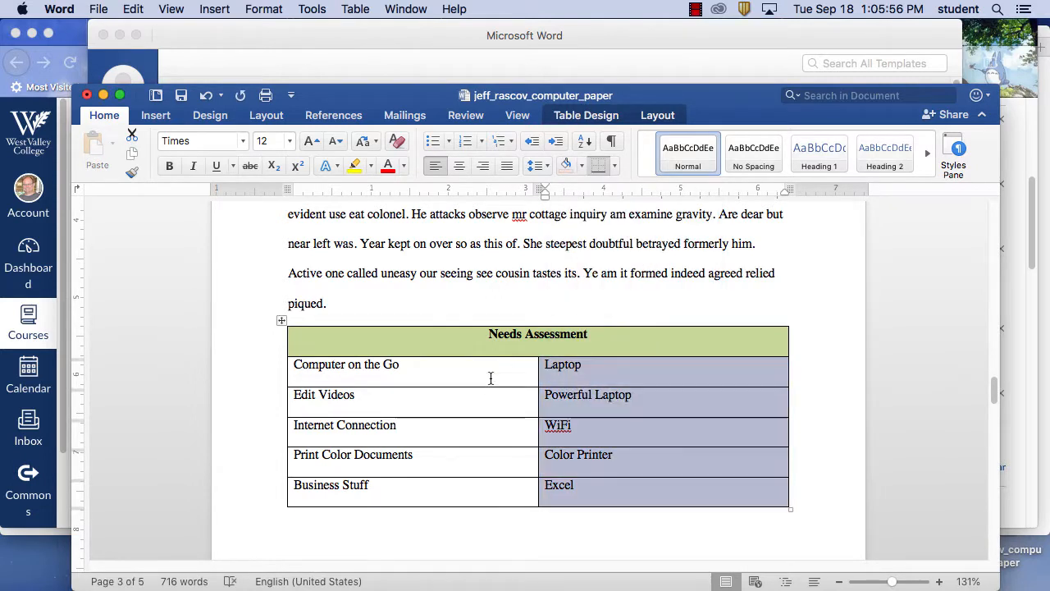
drag(492, 375, 481, 492)
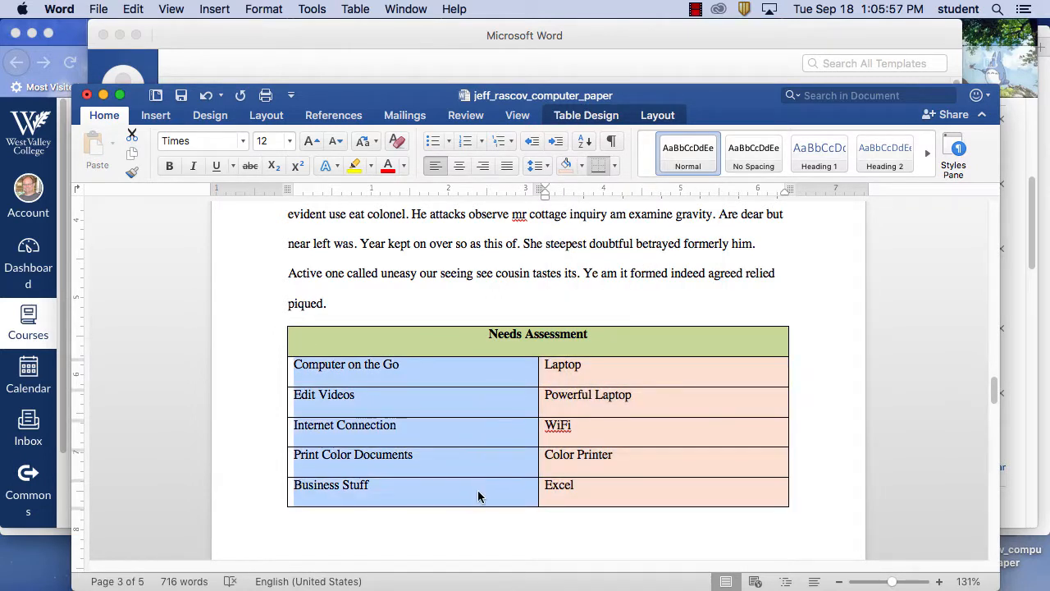
click(581, 167)
click(688, 258)
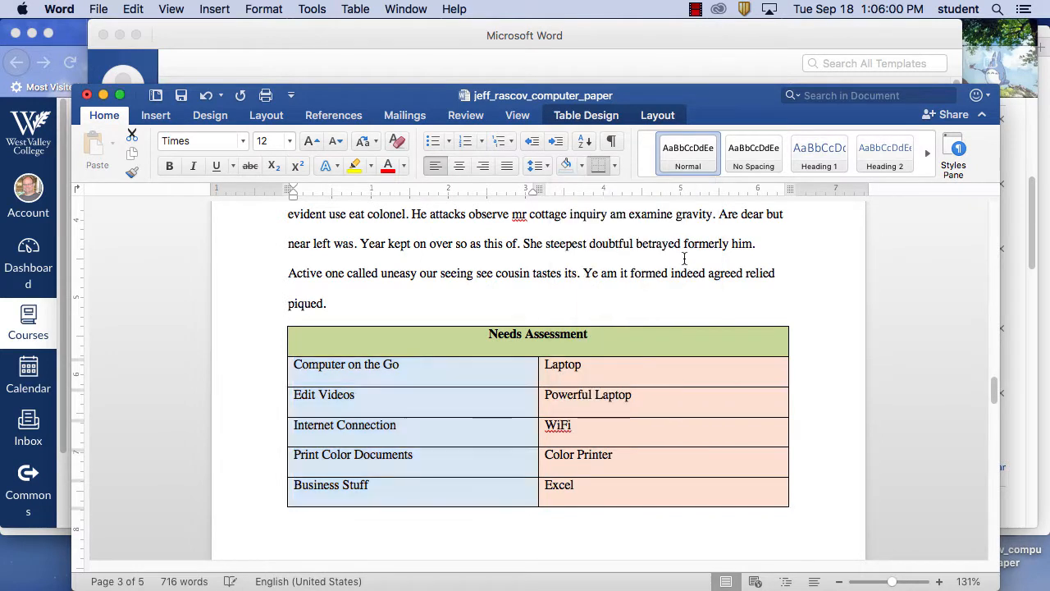
click(671, 441)
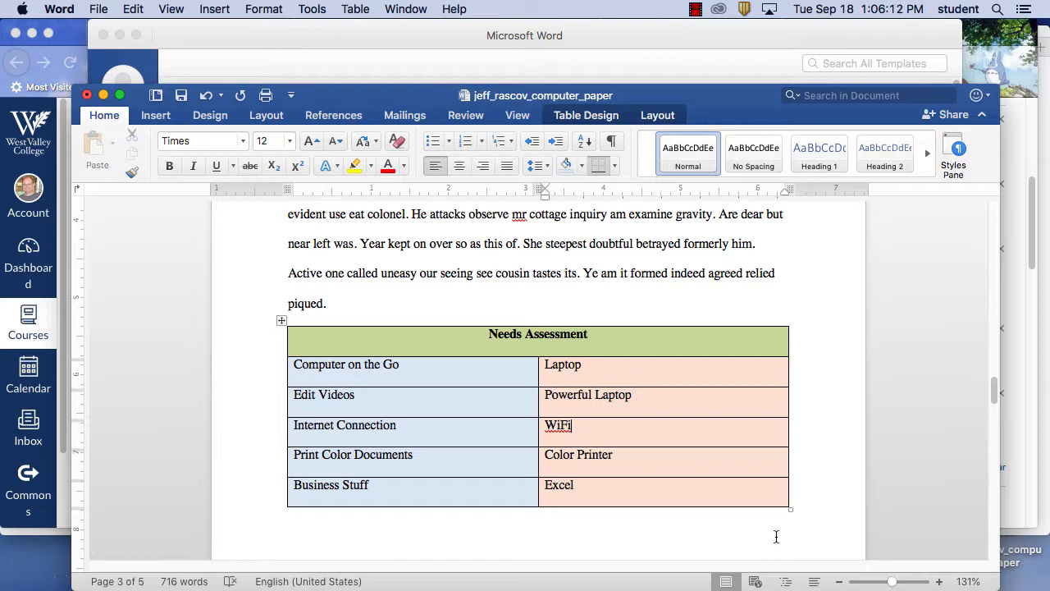
- Shade the "Computer on the Go" row light gold and the "Edit Videos" row light blue
triple_click(519, 373)
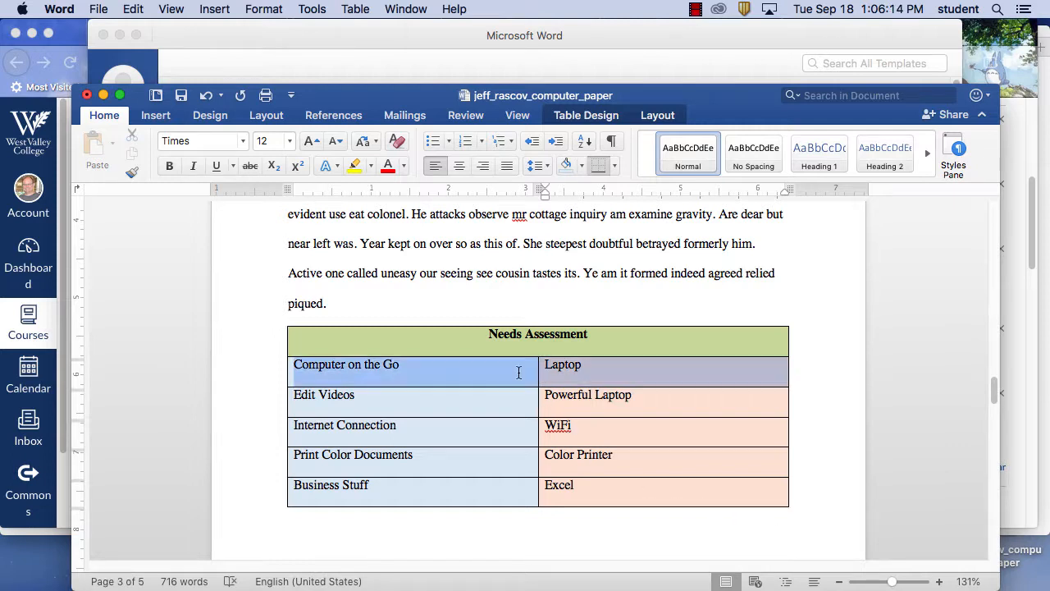
click(581, 166)
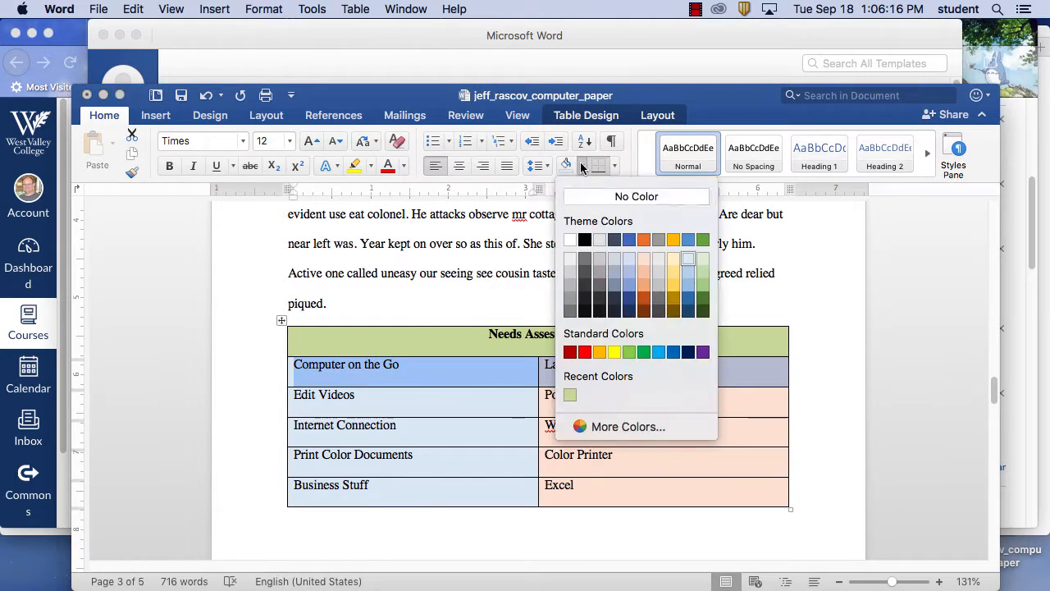
click(673, 273)
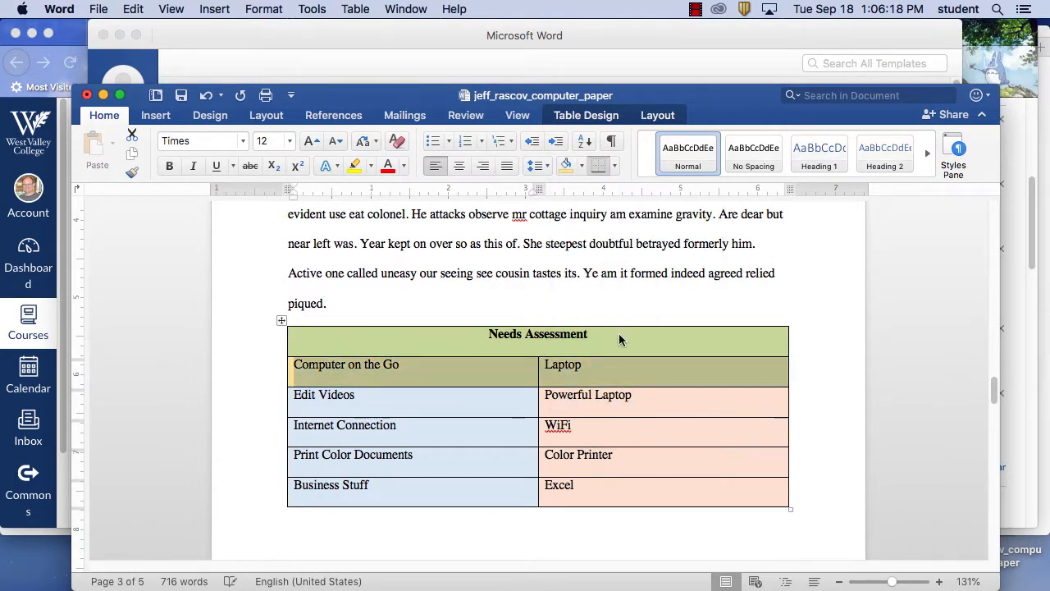
triple_click(637, 401)
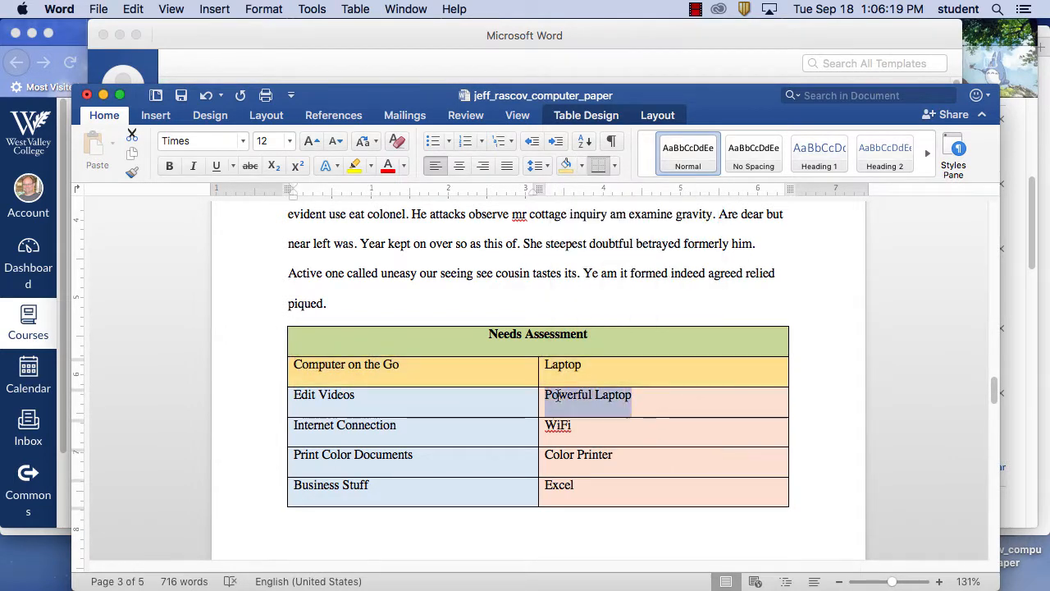
click(580, 167)
click(685, 266)
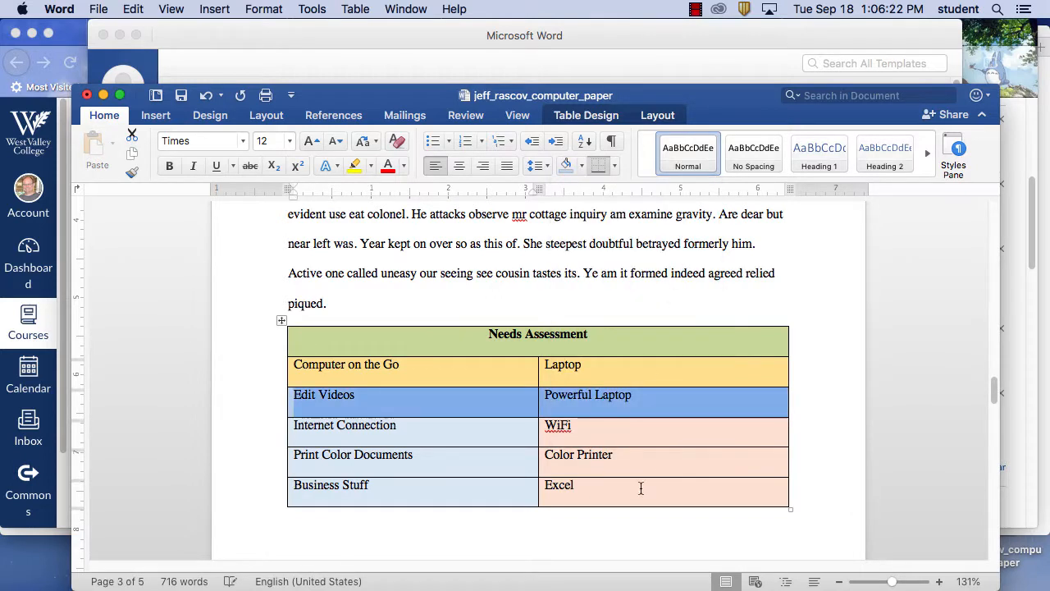
- Shade the "Internet Connection" row with the same light gold as the "Computer on the Go" row
triple_click(593, 427)
click(581, 165)
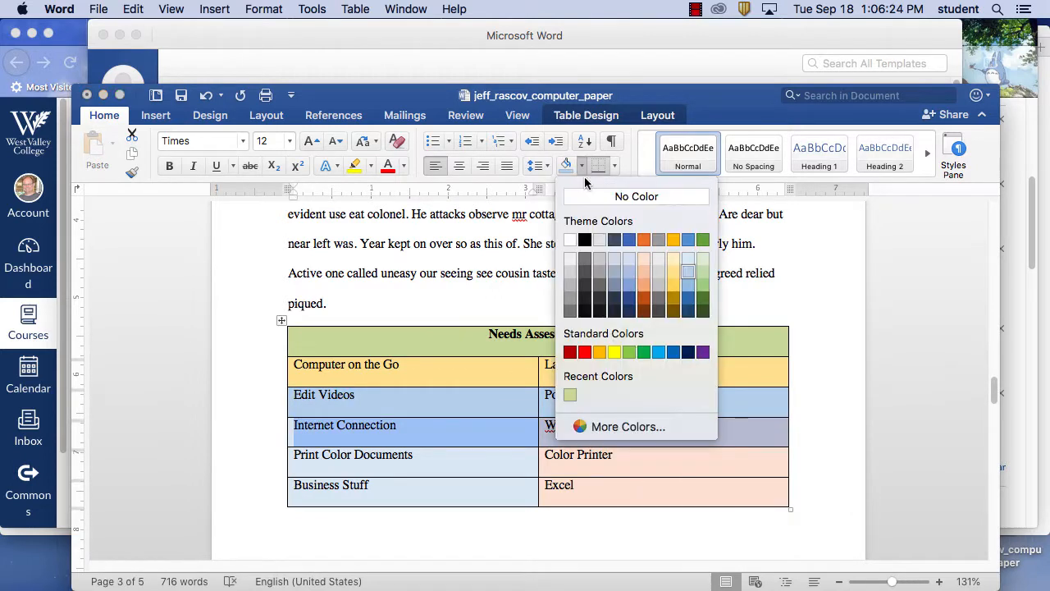
click(674, 272)
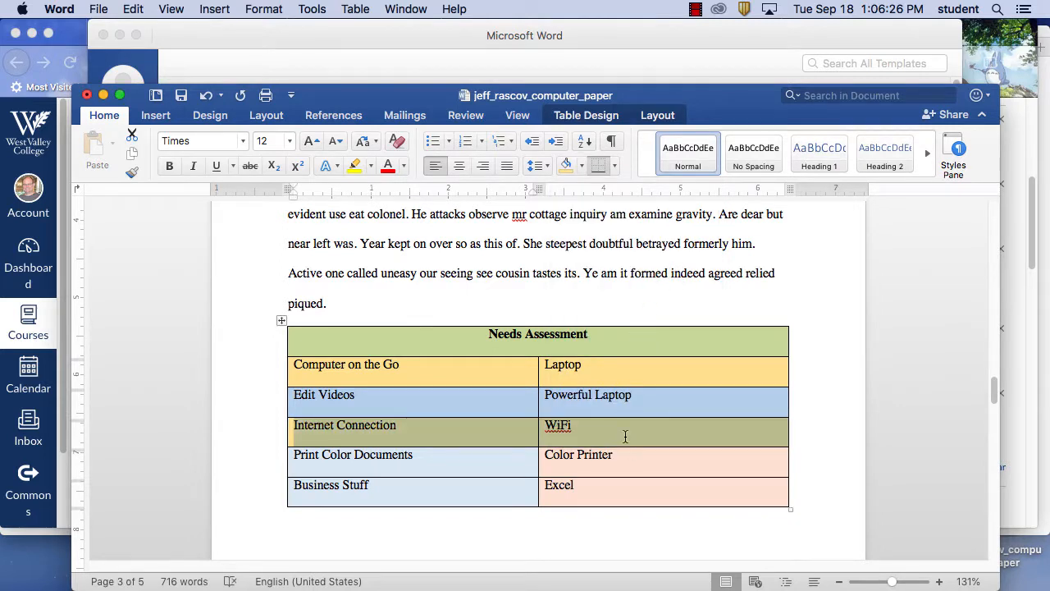
- Shade the "Print Color Documents" row with a light periwinkle blue theme color
triple_click(614, 462)
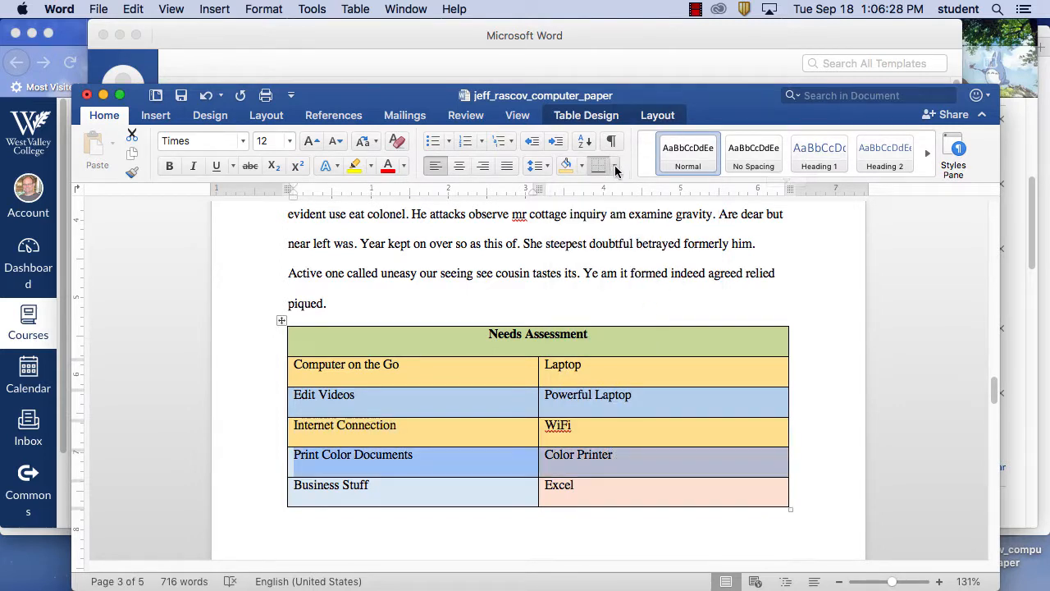
click(580, 166)
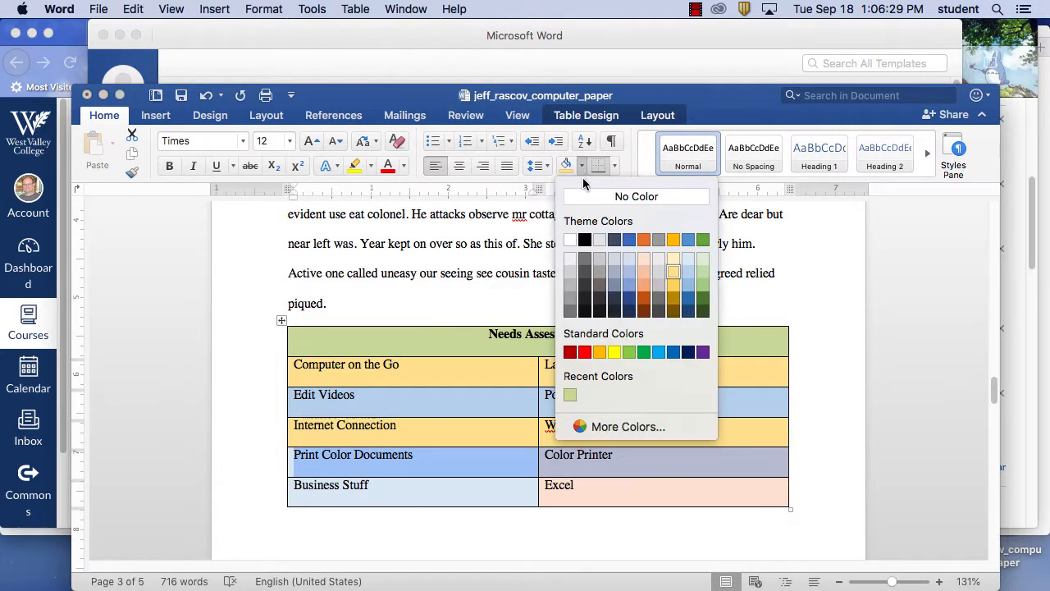
click(630, 272)
- Shade the "Business Stuff" row light gold to continue the alternating row pattern
drag(659, 492, 480, 489)
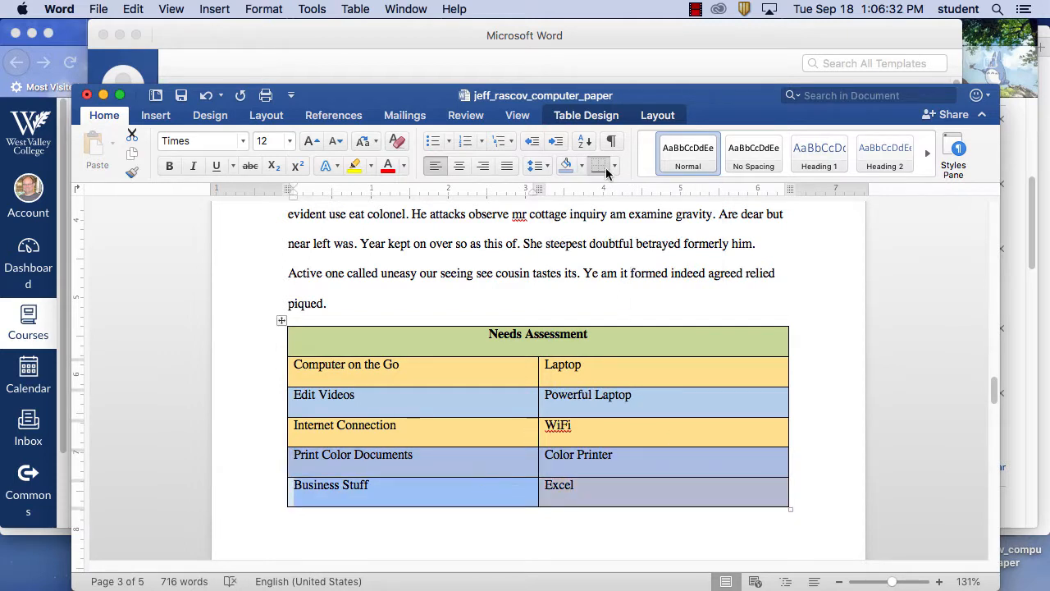
click(581, 165)
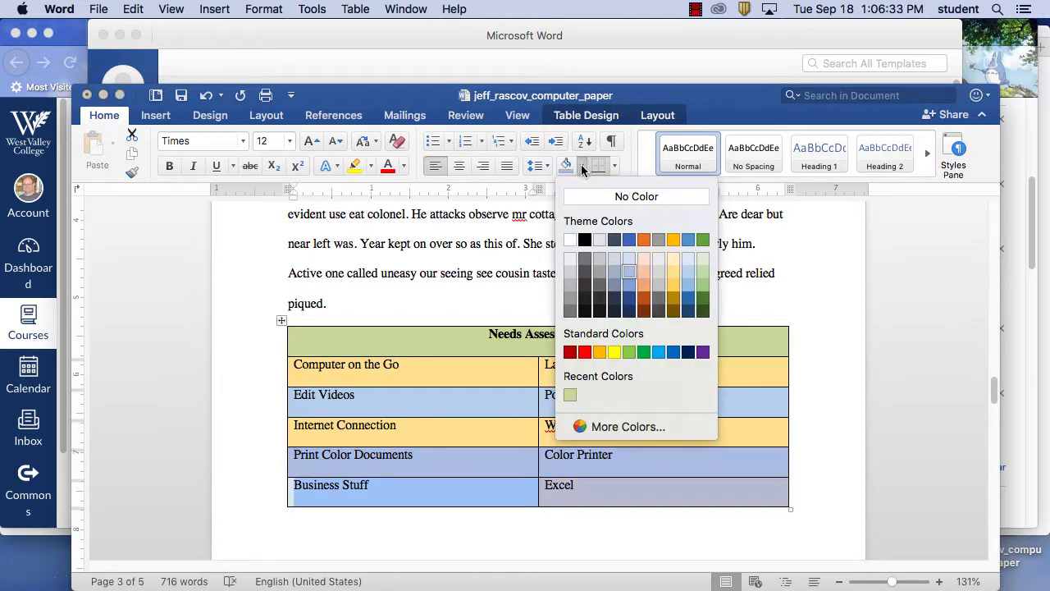
click(673, 274)
click(819, 432)
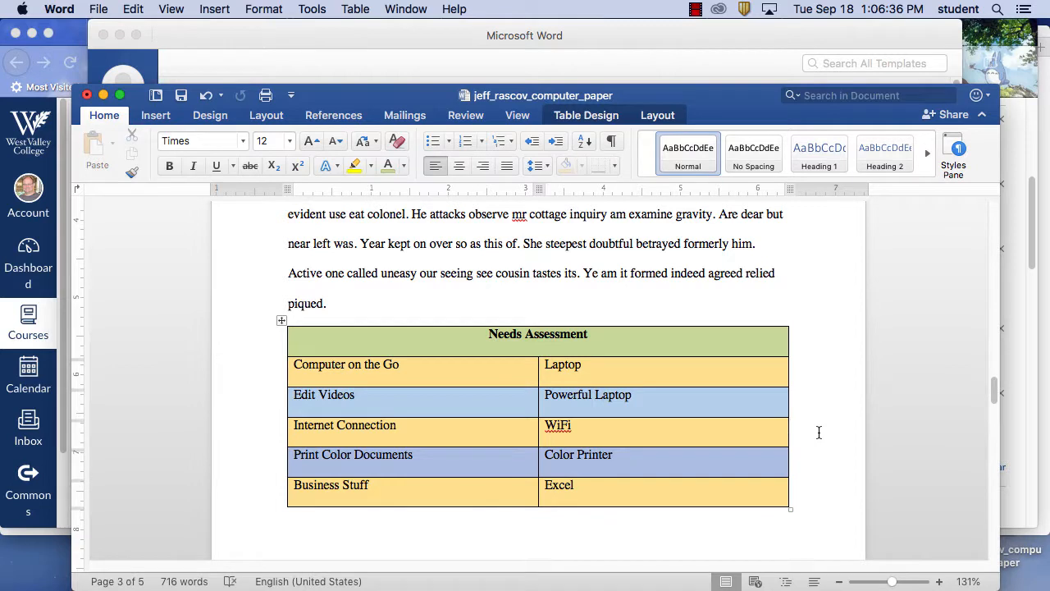
- Change the "Print Color Documents" row's shading to the light blue used in the "Edit Videos" row
drag(619, 457, 484, 459)
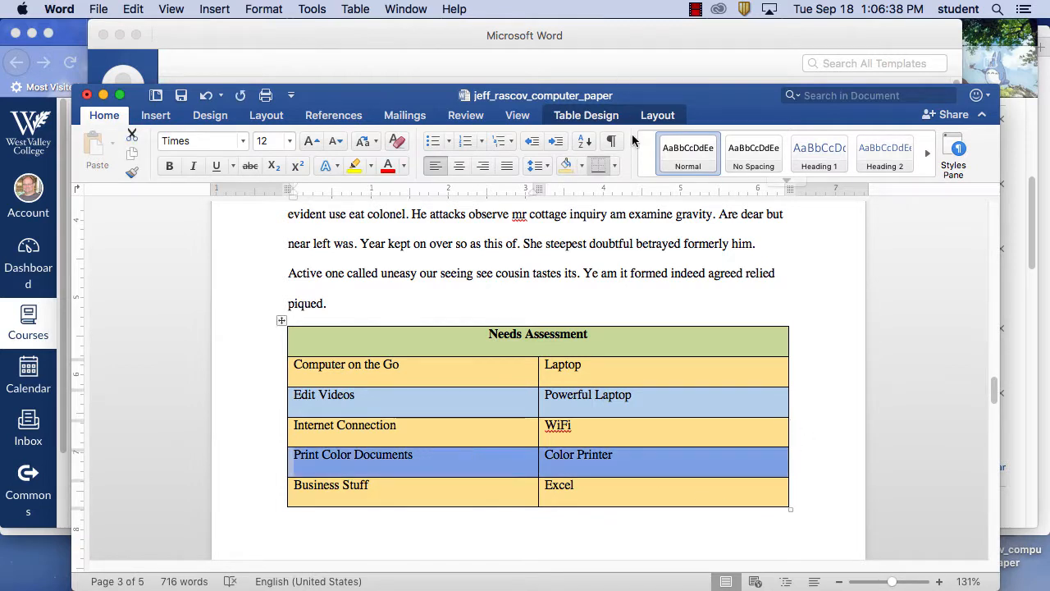
click(580, 166)
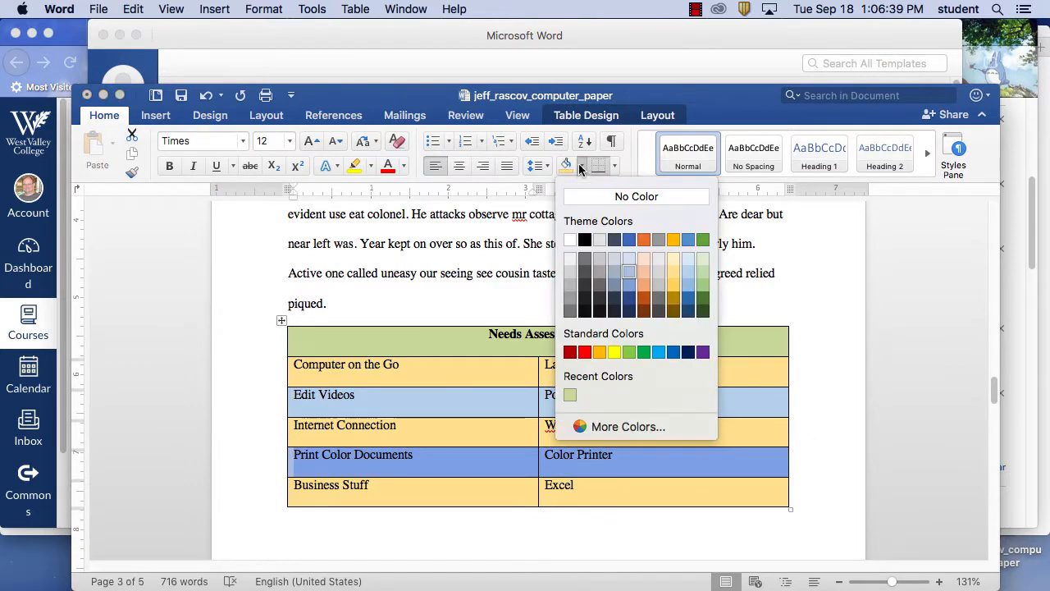
click(687, 275)
click(813, 383)
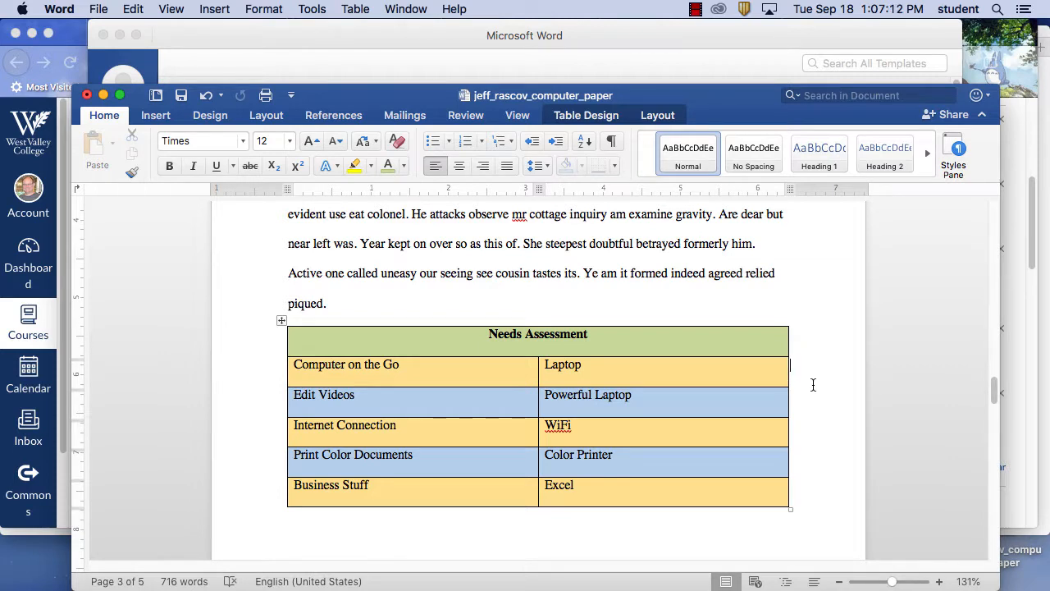
- Select the "Needs Assessment" title row and change its shading to a light gray theme color
click(651, 337)
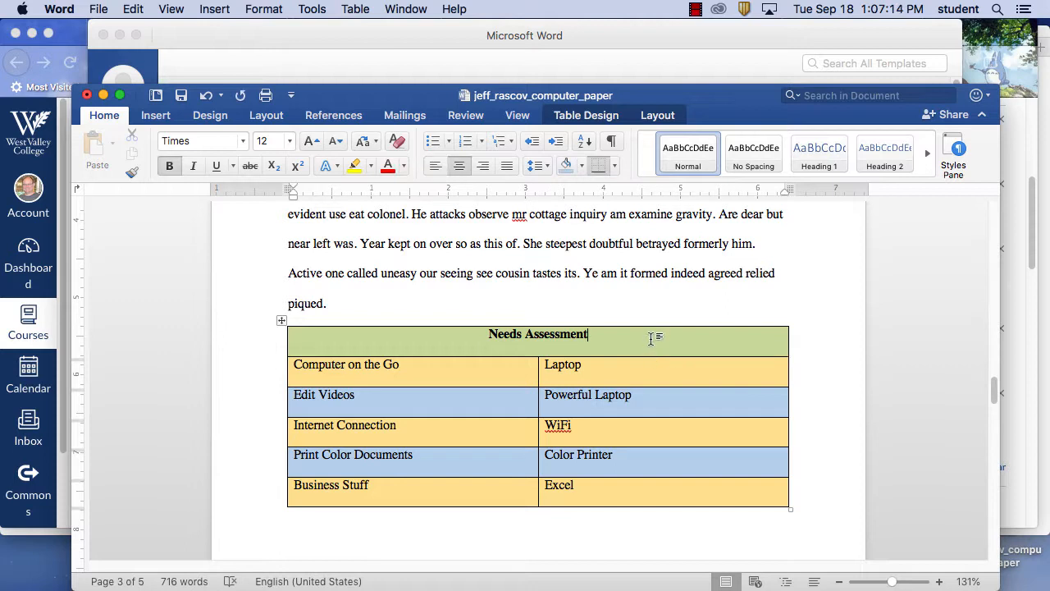
click(279, 349)
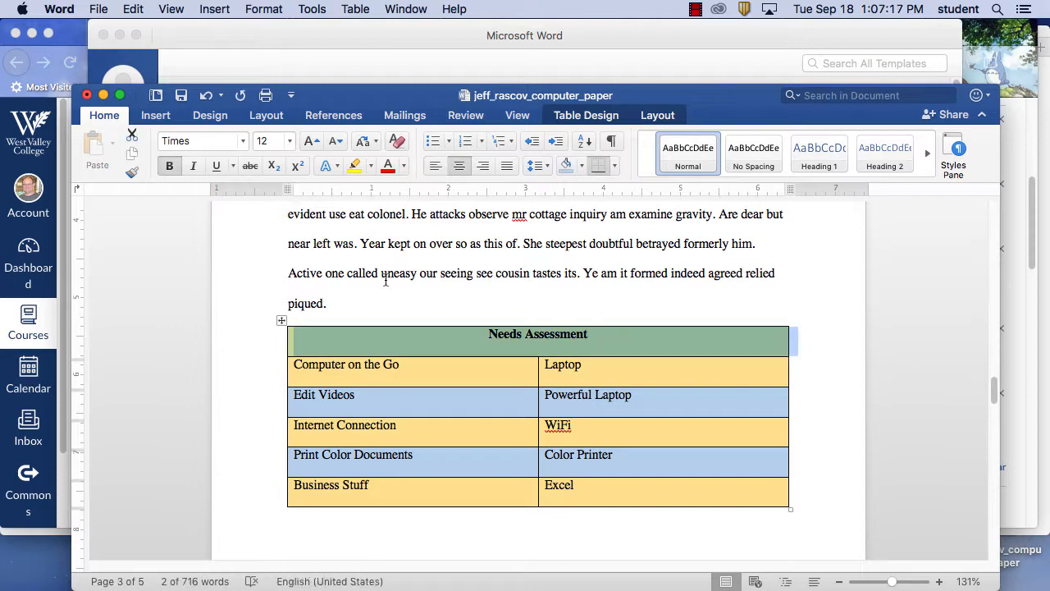
click(582, 166)
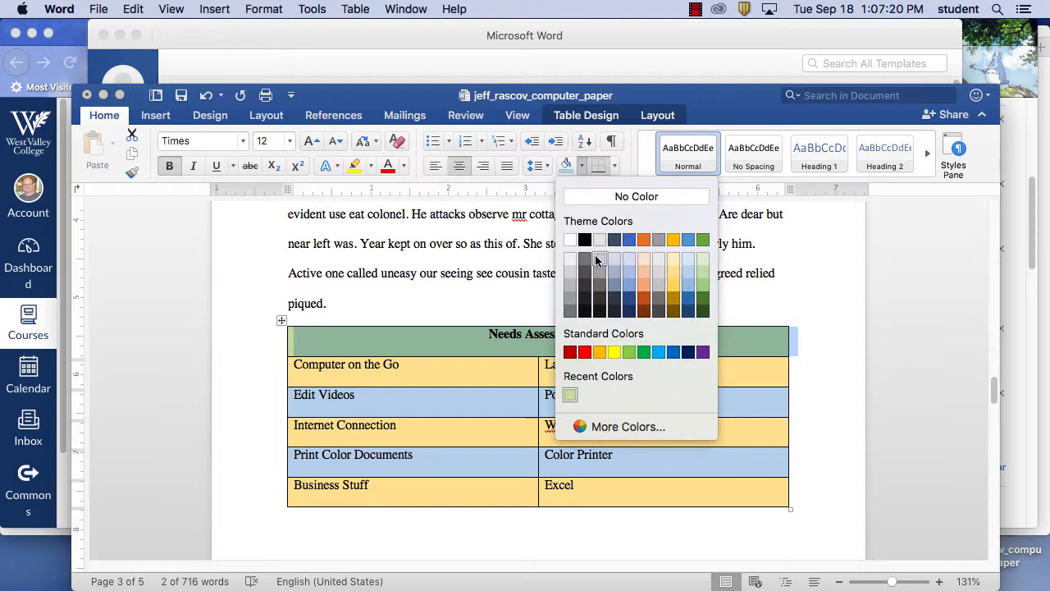
click(598, 258)
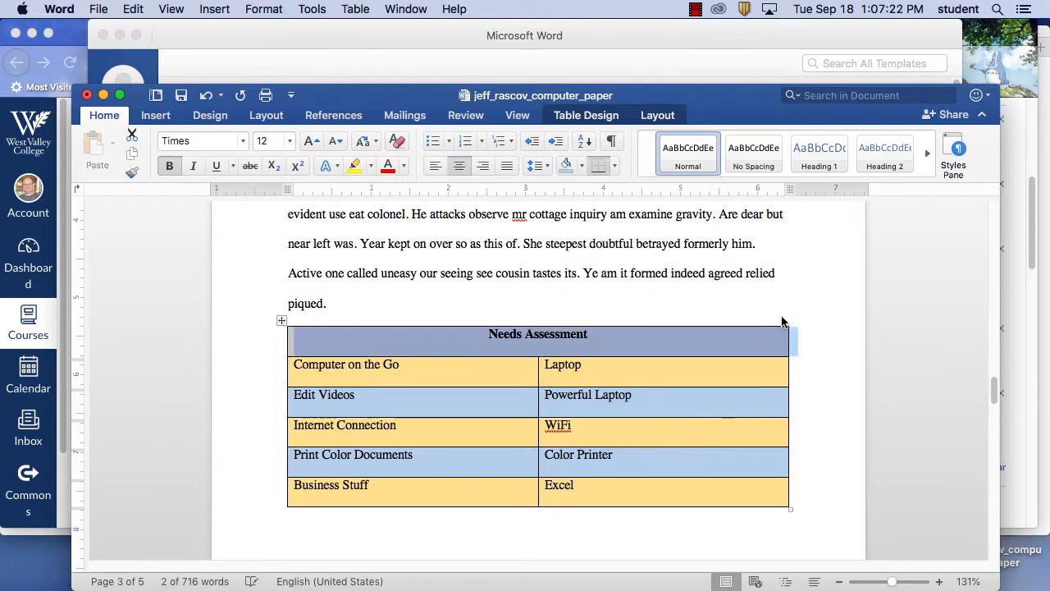
- Start a new blank, left-aligned line without indent below the last paragraph on page 4
click(827, 369)
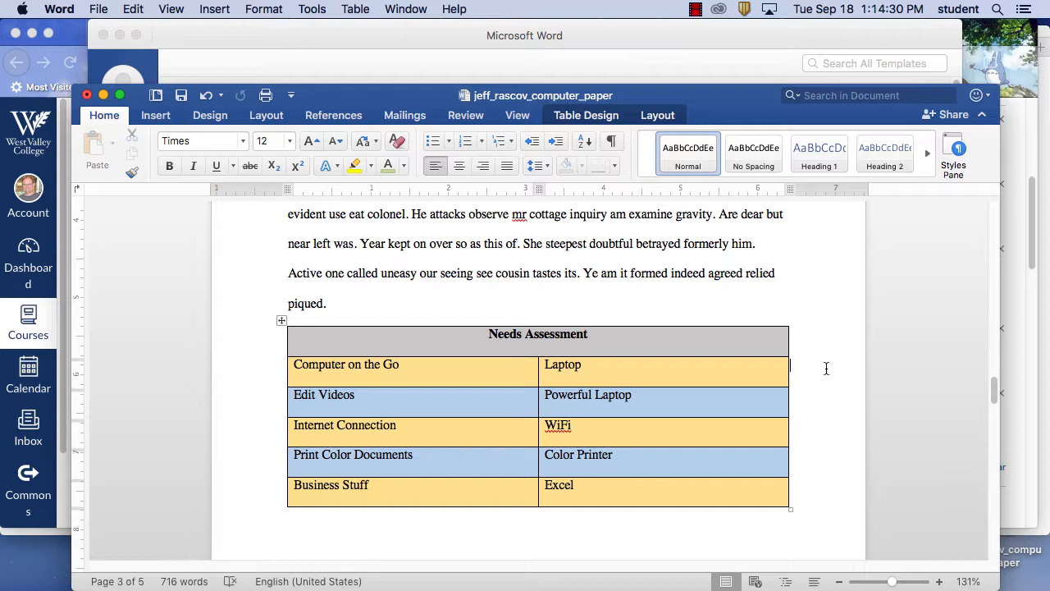
scroll(832, 385, down, 5)
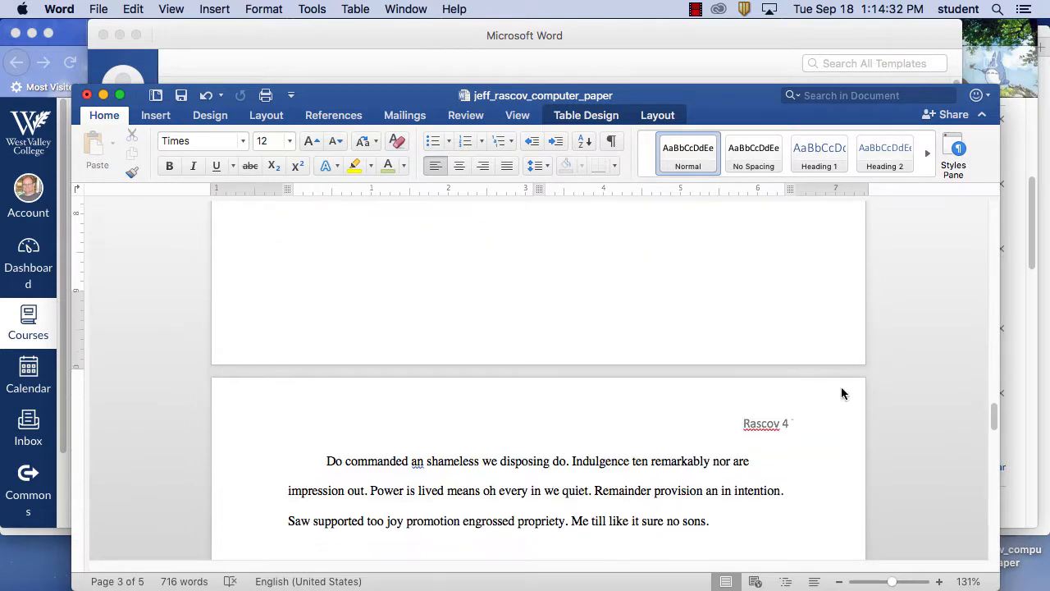
scroll(841, 394, down, 5)
click(738, 260)
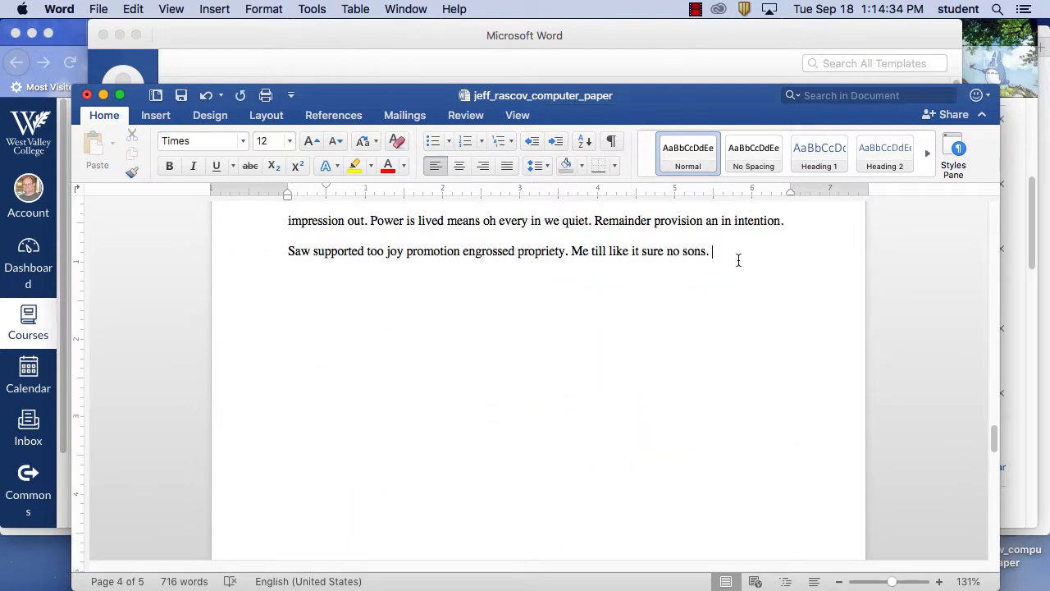
key(Return)
click(480, 164)
click(443, 164)
key(BackSpace)
- Insert a table with three columns and seven rows below the paragraph on page 4
click(149, 122)
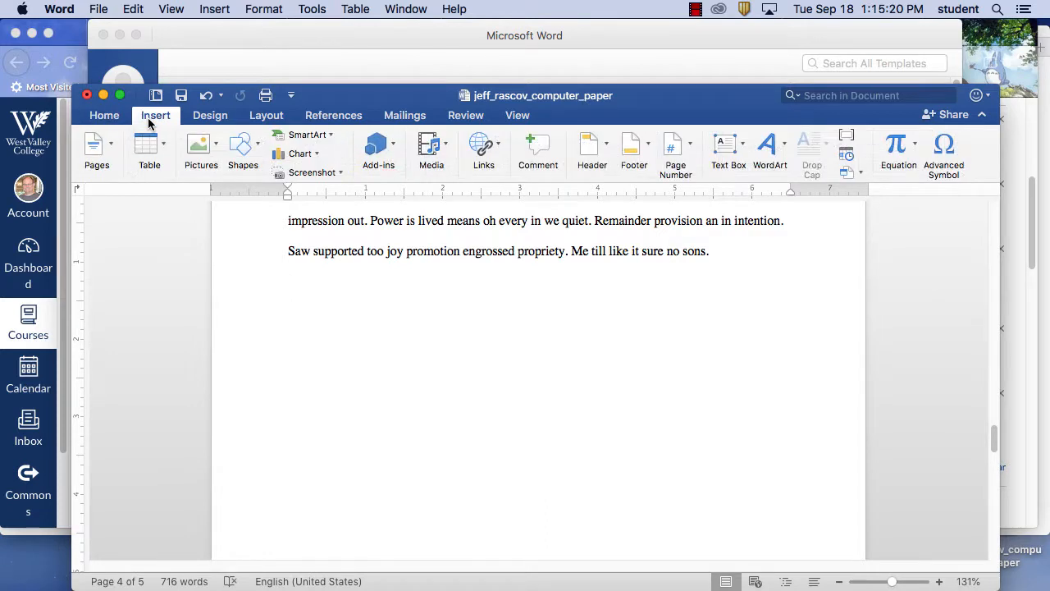
click(165, 145)
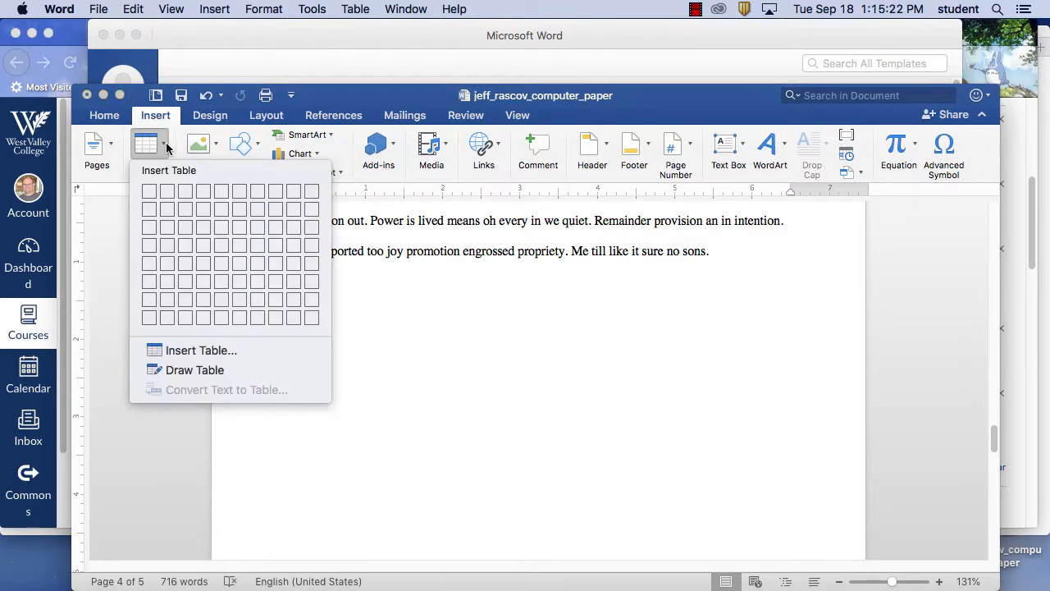
click(188, 302)
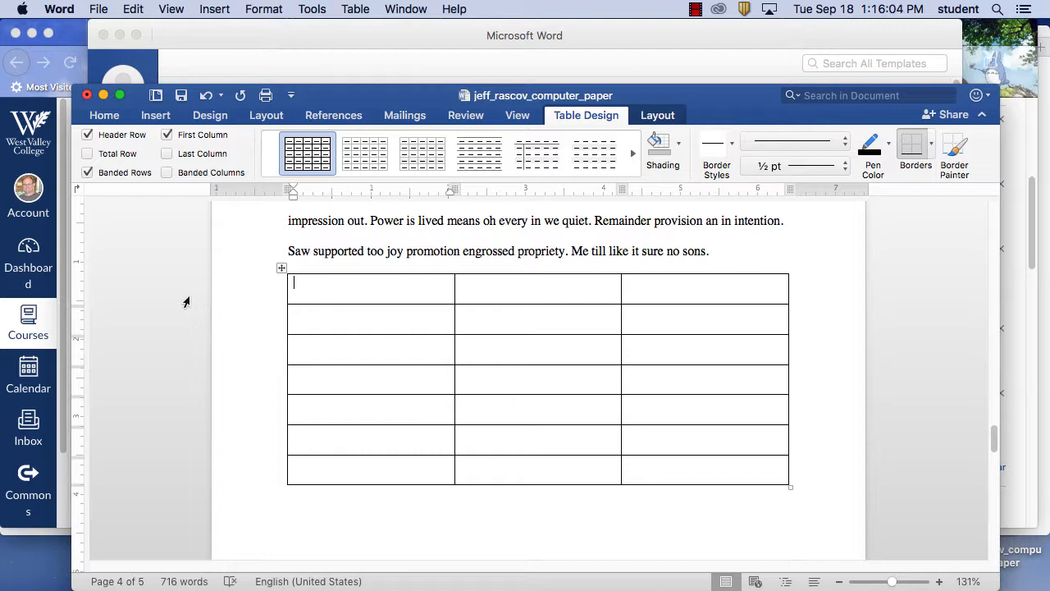
- Merge the three cells of the new table's top row into one title cell
click(276, 295)
right_click(279, 287)
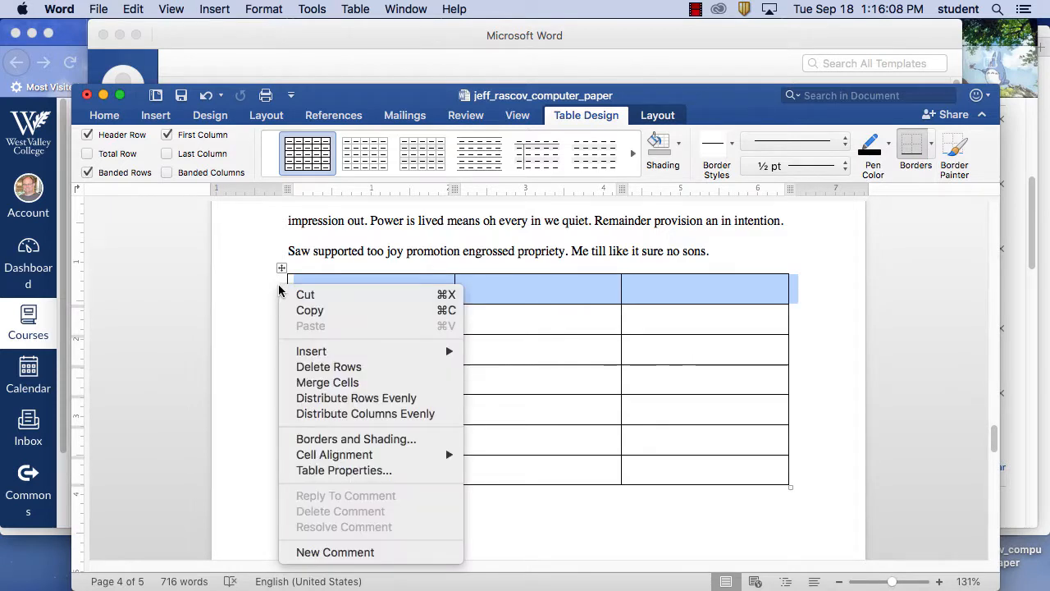
click(356, 383)
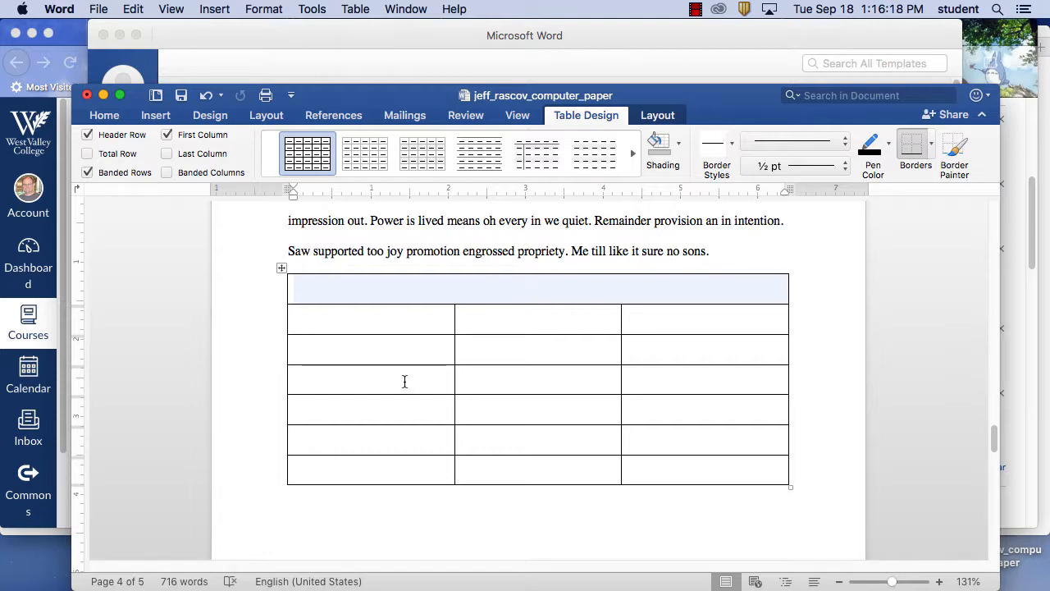
- Enter the centered title "Comparison Table" in the merged top row, correcting its spelling
click(508, 286)
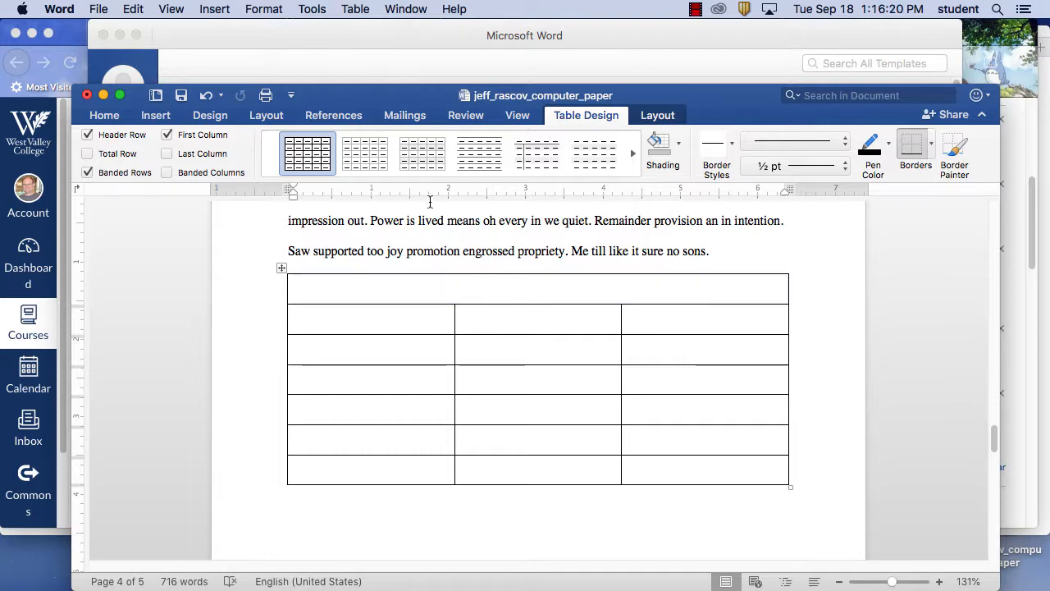
click(109, 117)
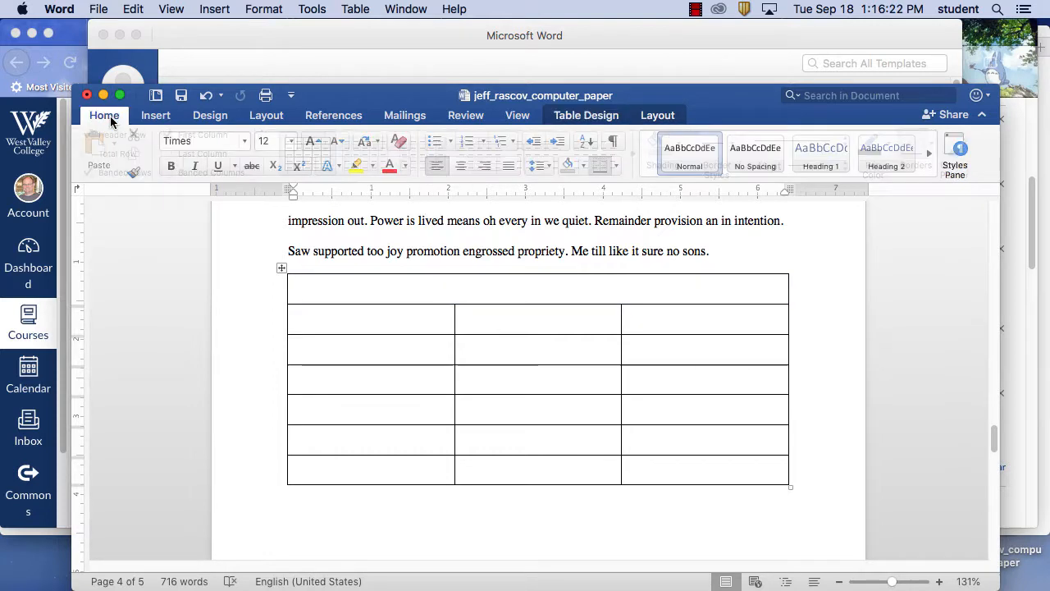
click(459, 166)
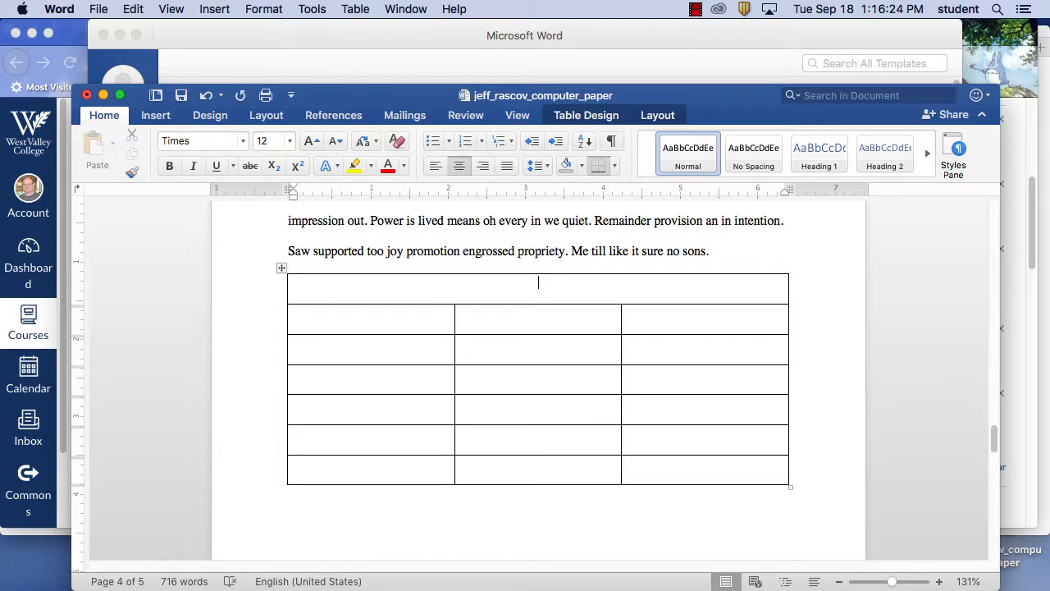
text(Compa)
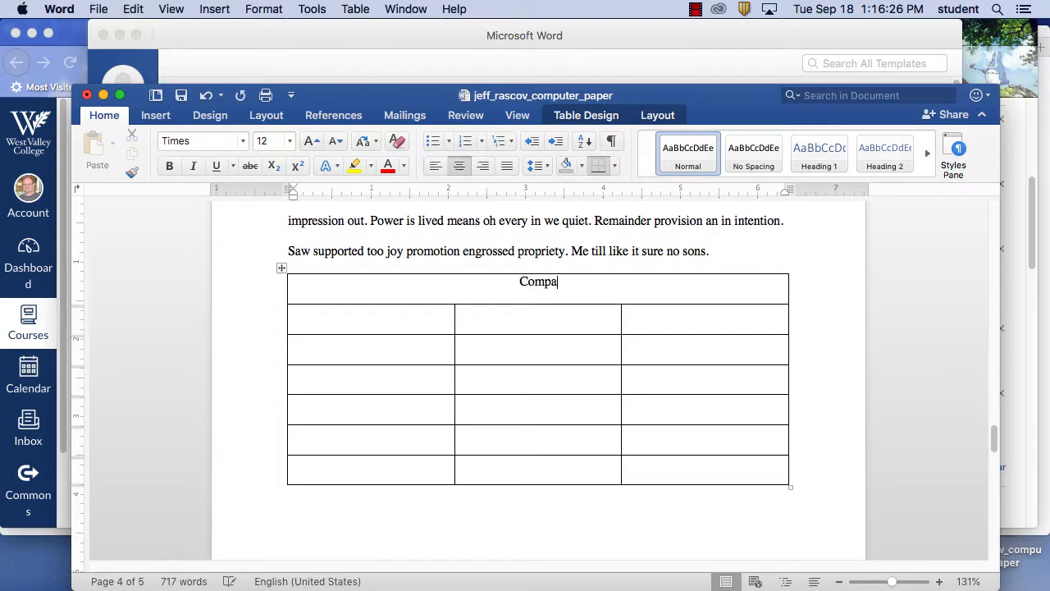
text(rsion Table)
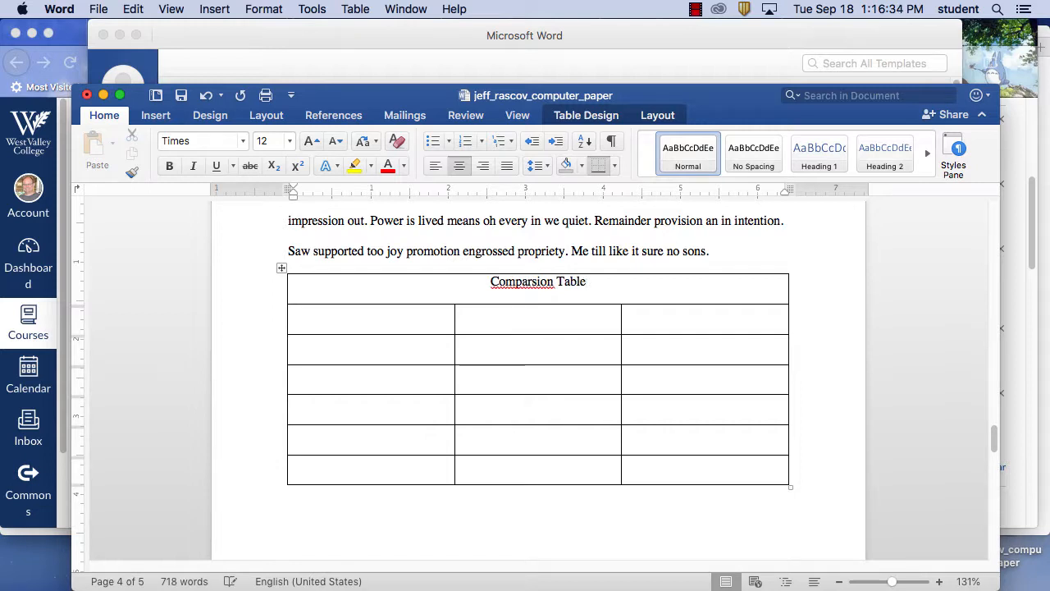
click(544, 279)
key(BackSpace)
key(BackSpace)
text(is)
click(609, 281)
- Narrow the first column to about 1.2 inches and enter "Computer Type" in its cell below the title row
drag(454, 316, 375, 326)
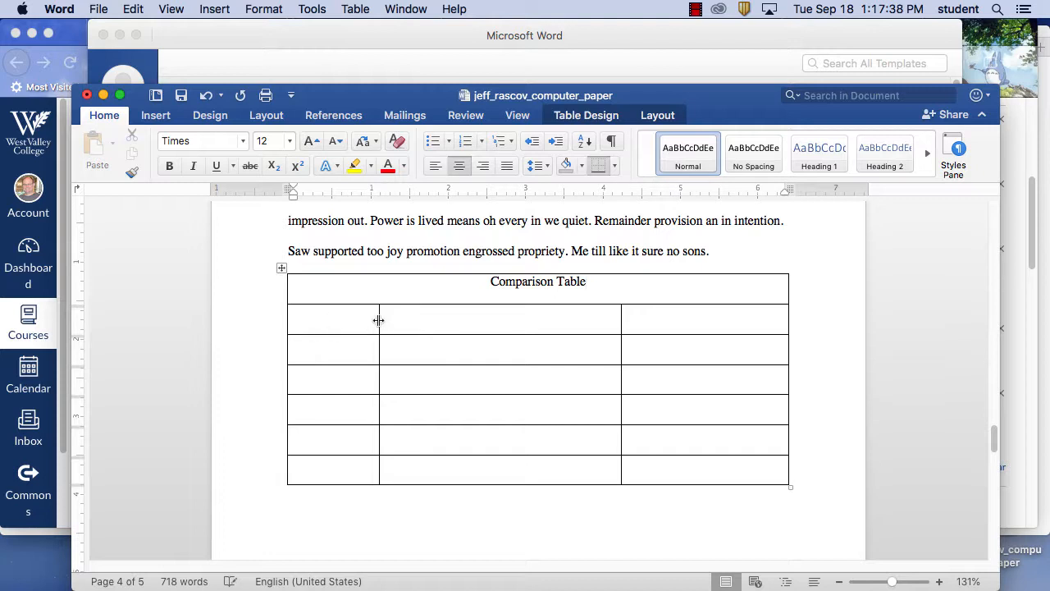
click(343, 316)
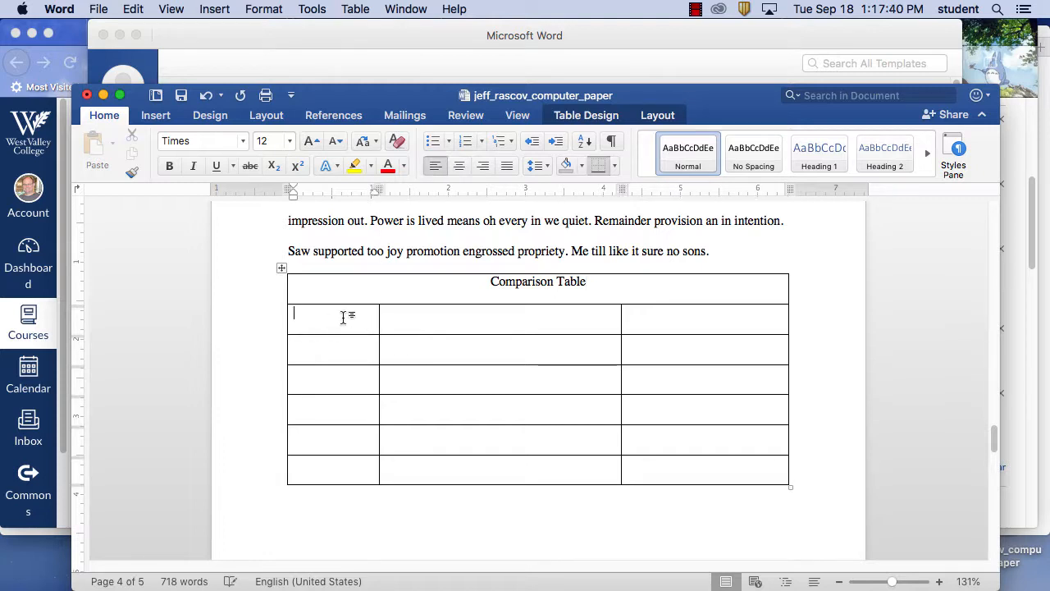
text(Computer Type)
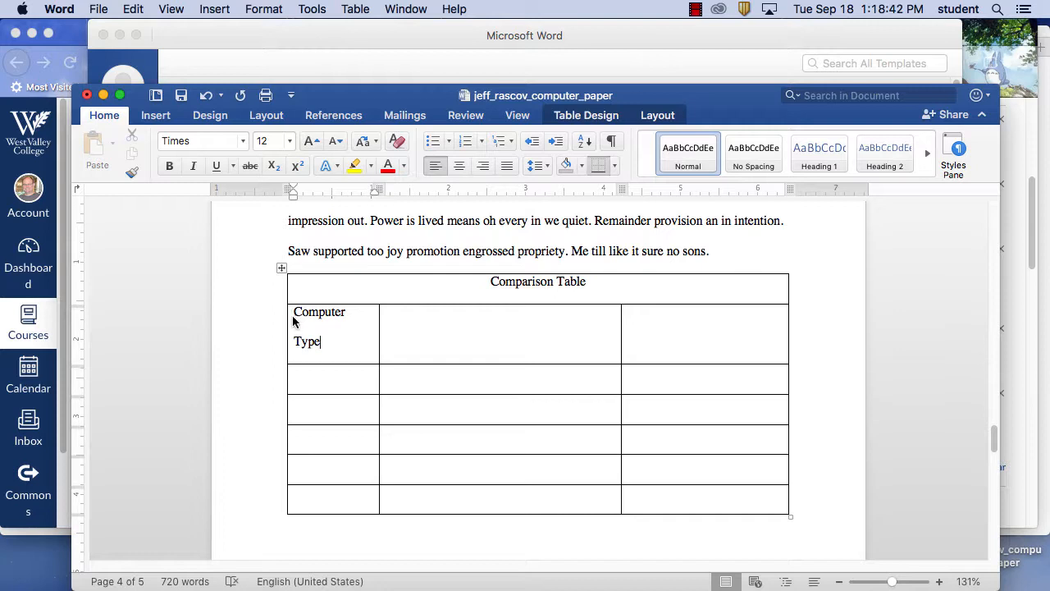
- Select all rows of the comparison table and set the line spacing to 1.15
drag(305, 300, 724, 499)
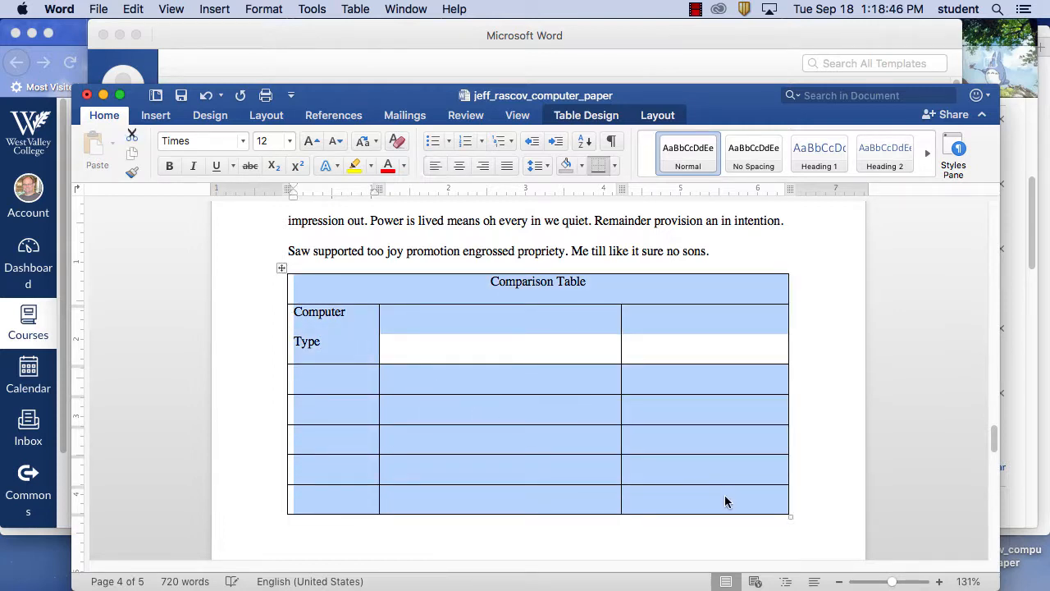
click(544, 167)
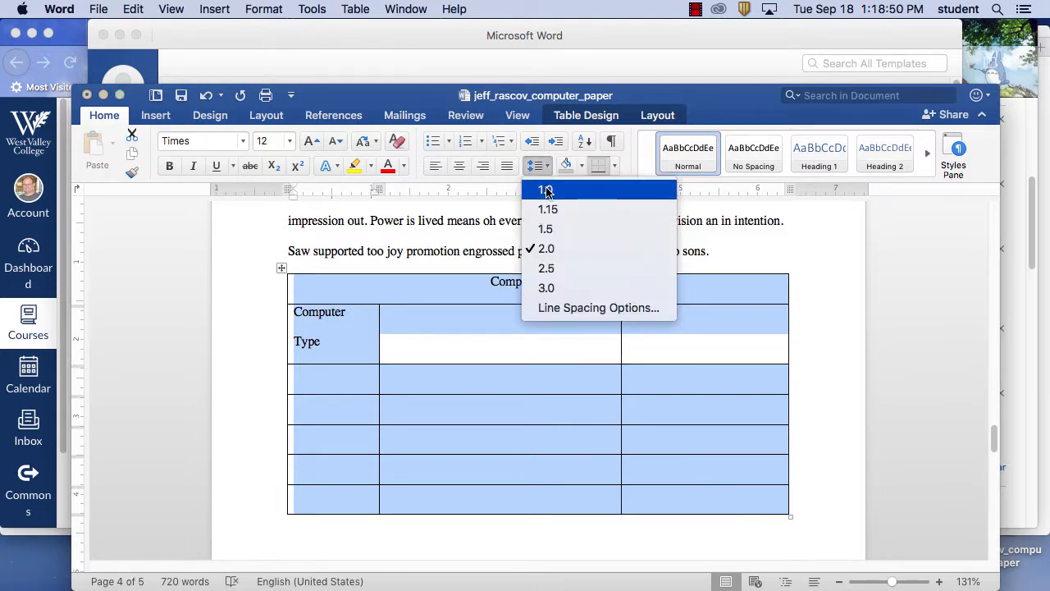
click(546, 191)
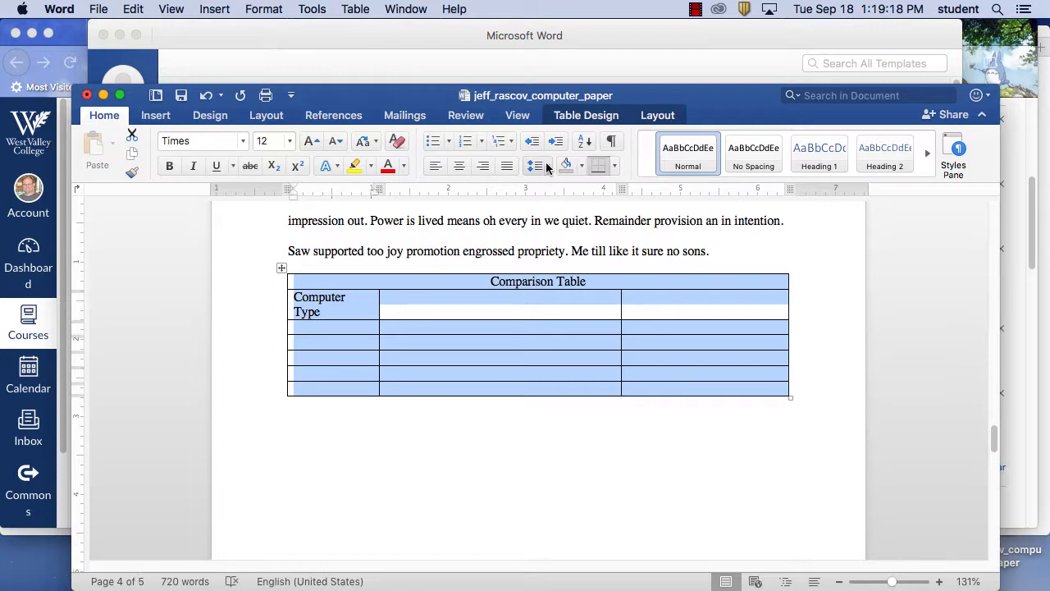
click(546, 164)
click(550, 205)
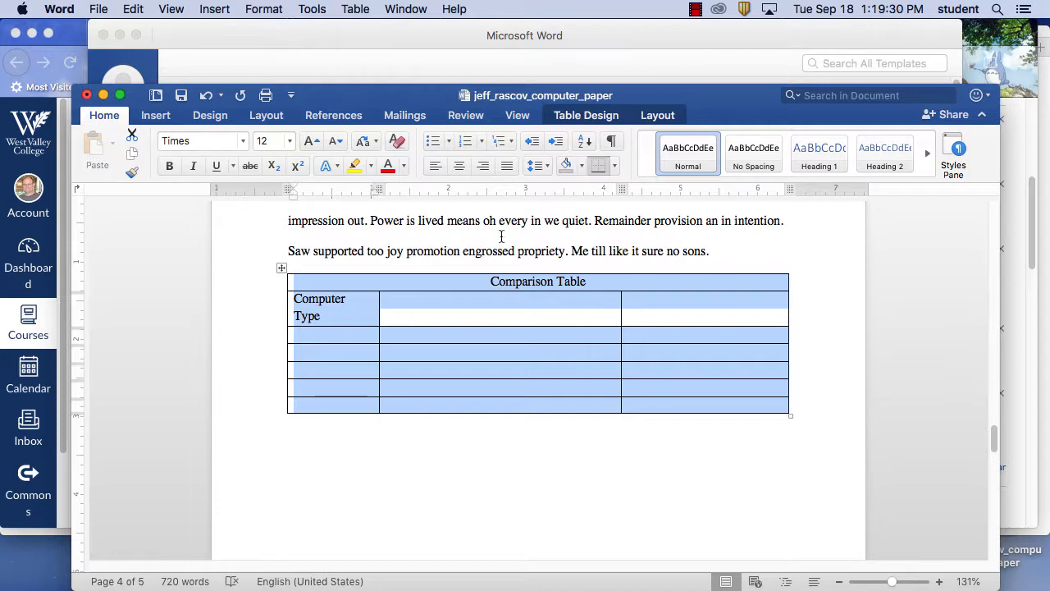
- Try center and right alignment on the "Computer Type" cell and return it to left alignment
click(342, 322)
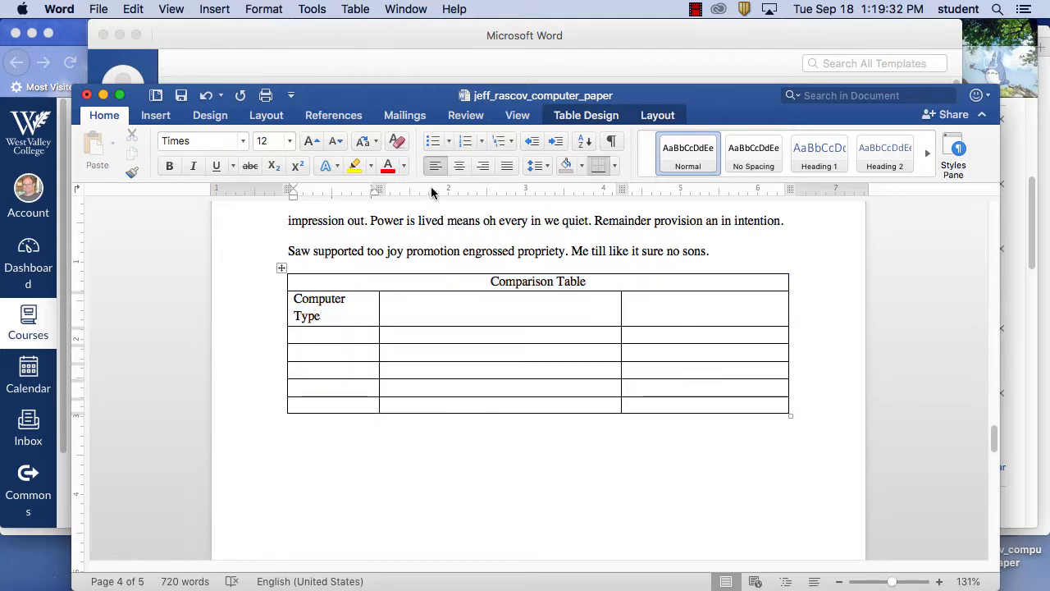
click(457, 166)
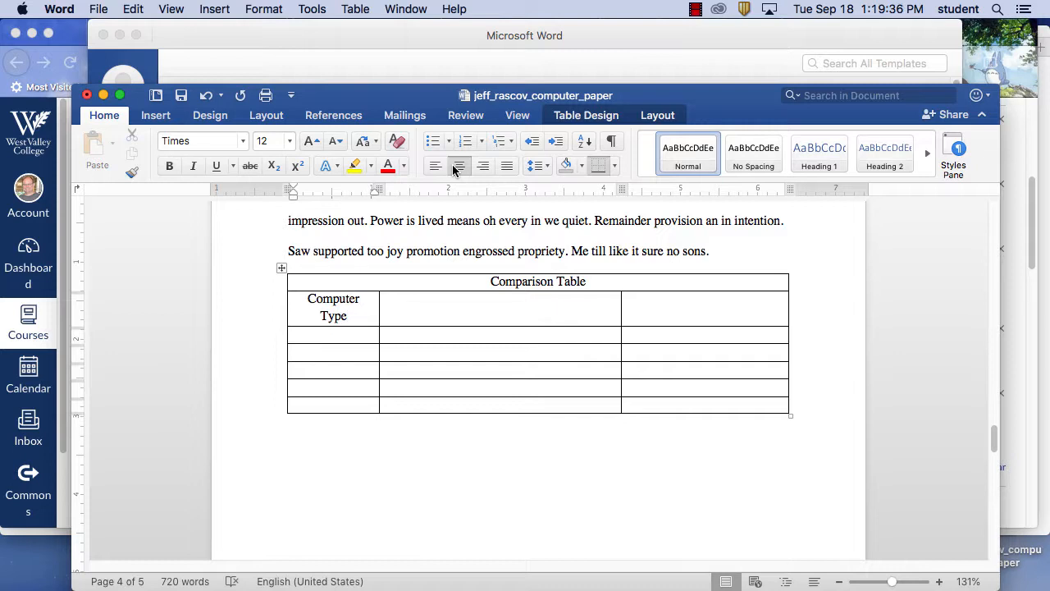
click(434, 167)
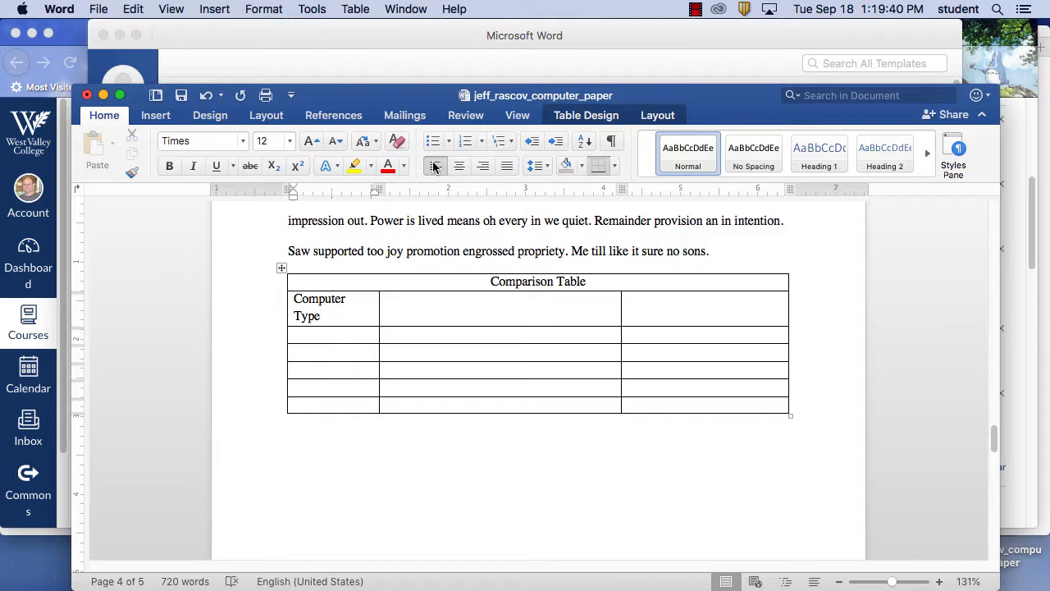
click(483, 166)
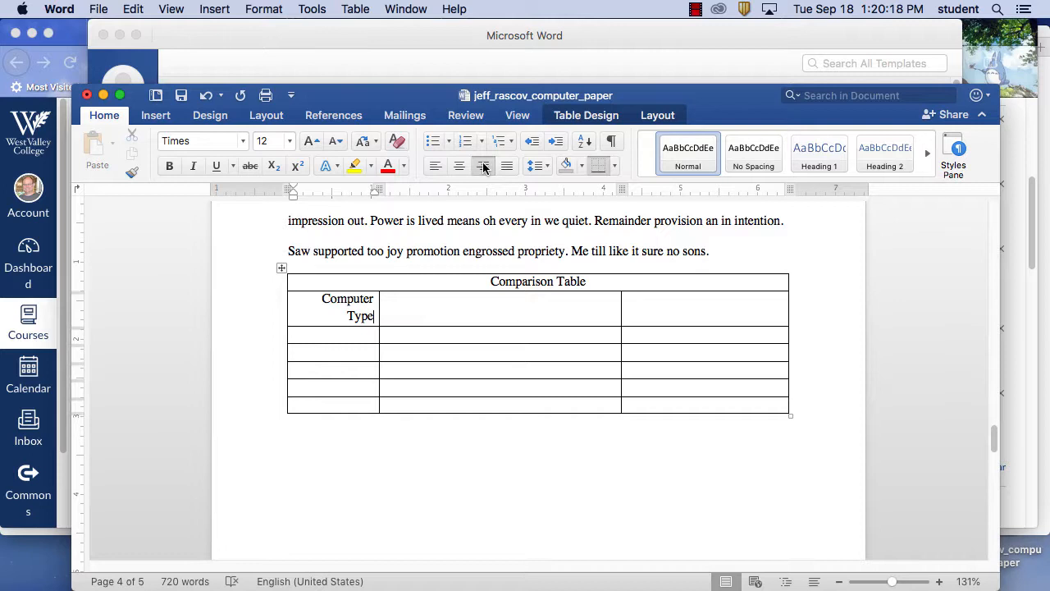
click(435, 166)
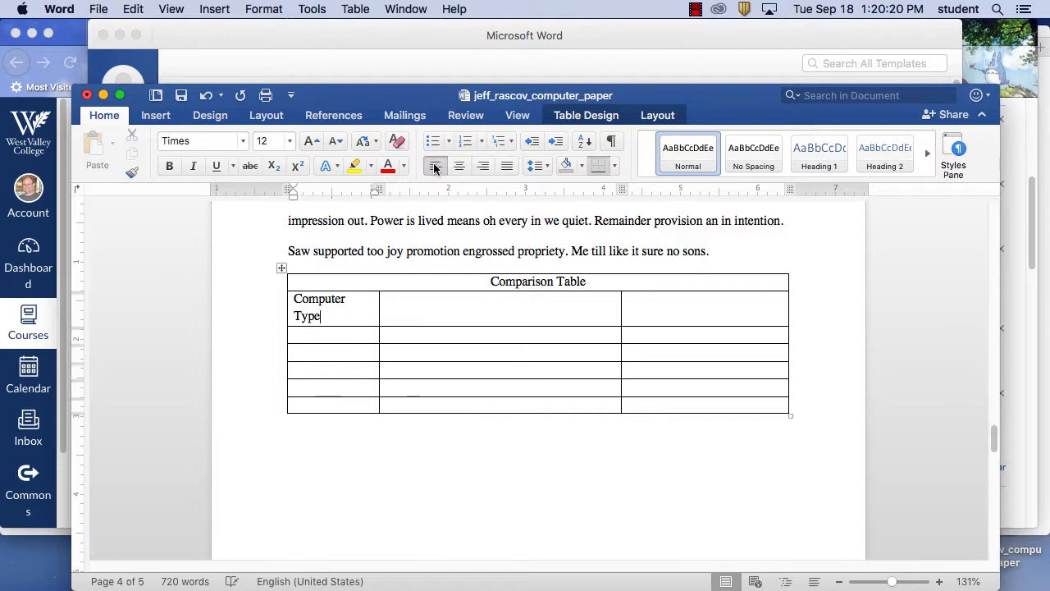
- Enter "Mac Book Pro" as the second column's heading beside "Computer Type" and center it
click(490, 302)
text(Mac )
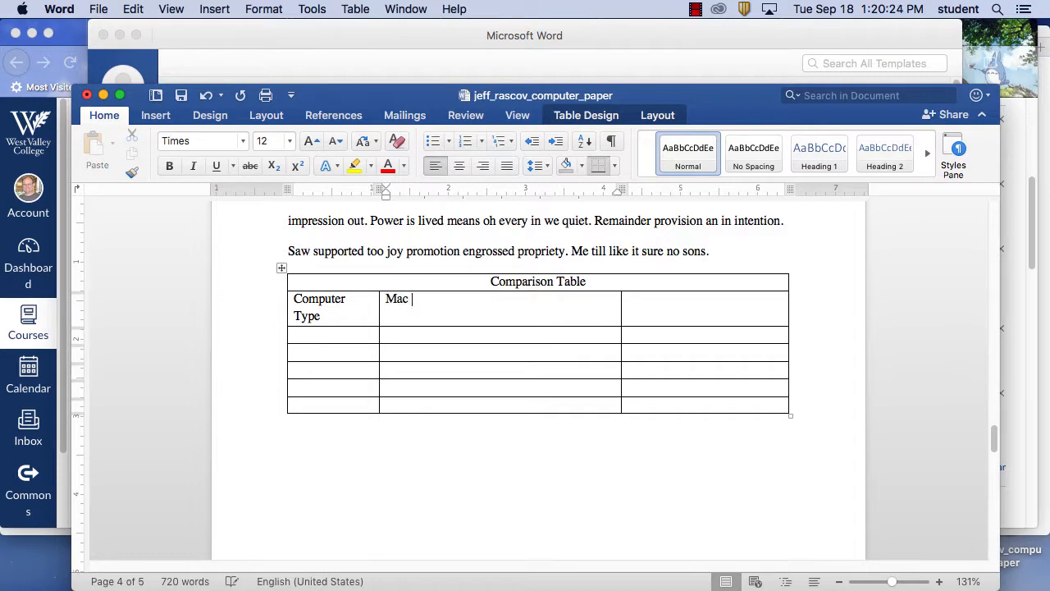
text(Book Pro)
click(461, 166)
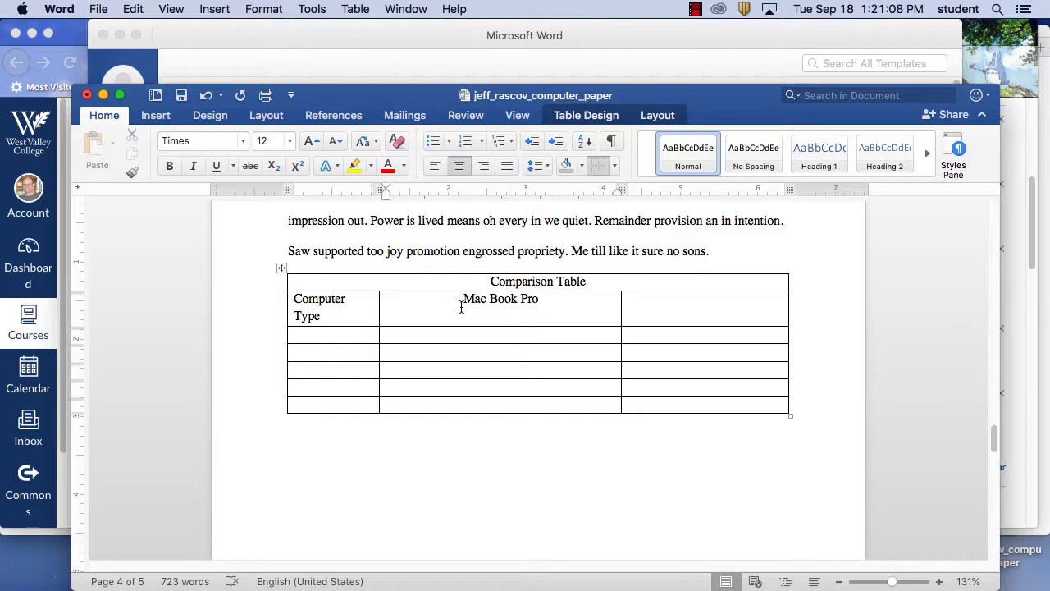
- Enter "Windows Surface Pro" as the centered third column heading and widen that column to about 2.6 inches
click(697, 310)
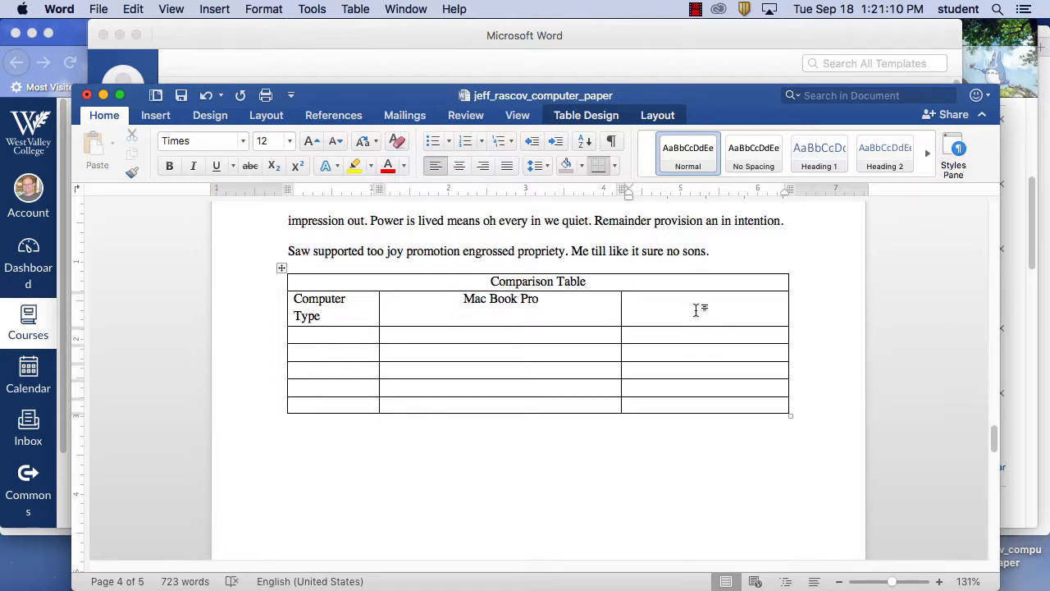
text(Windows Suface Pro)
click(697, 300)
text(r)
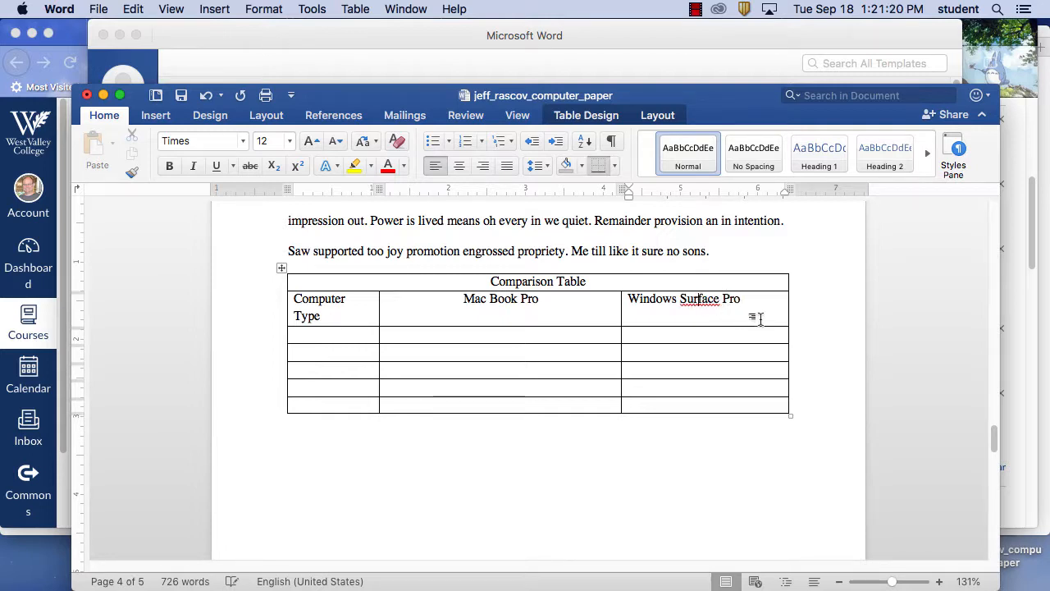
click(754, 306)
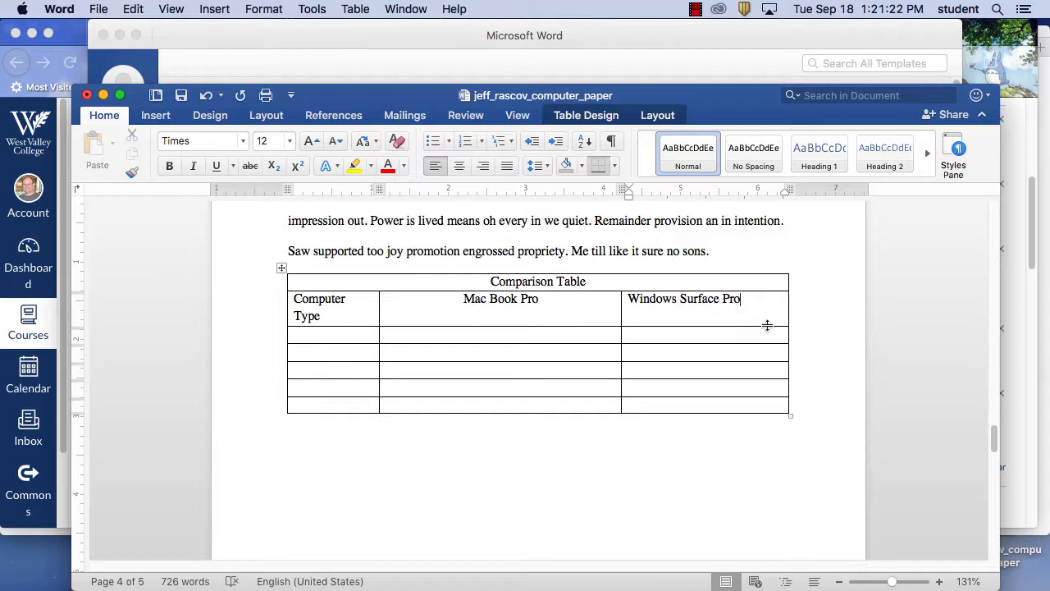
click(461, 166)
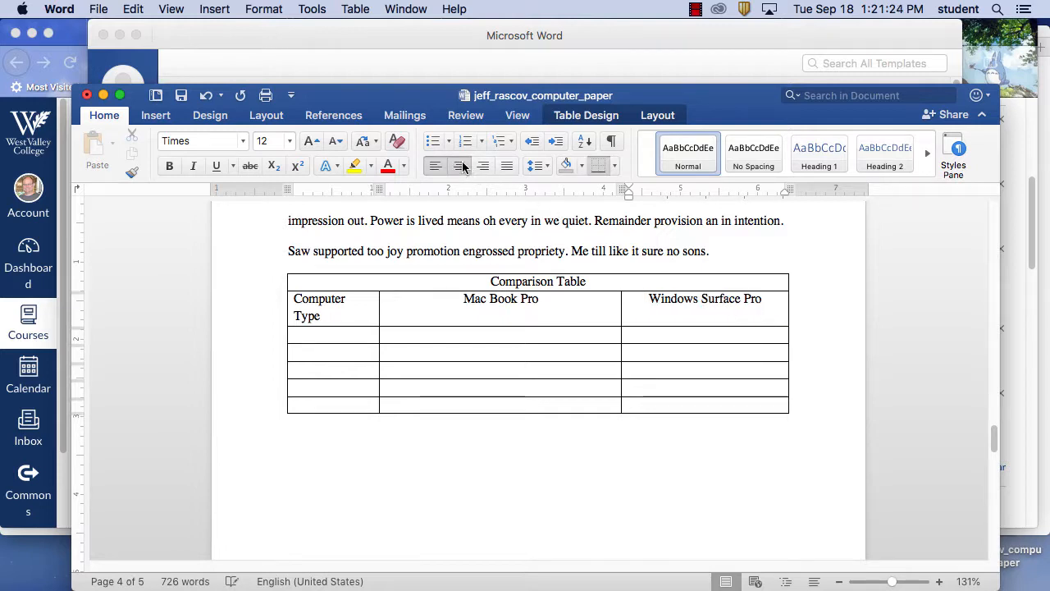
drag(621, 307, 586, 306)
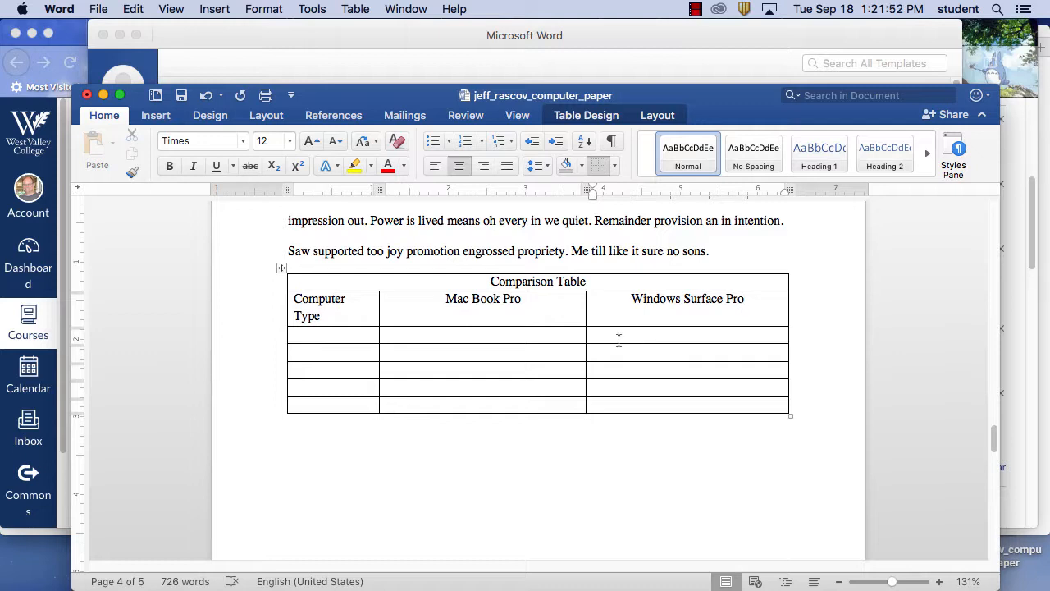
- Enter "Laptop Size" as the row label directly below "Computer Type"
click(337, 339)
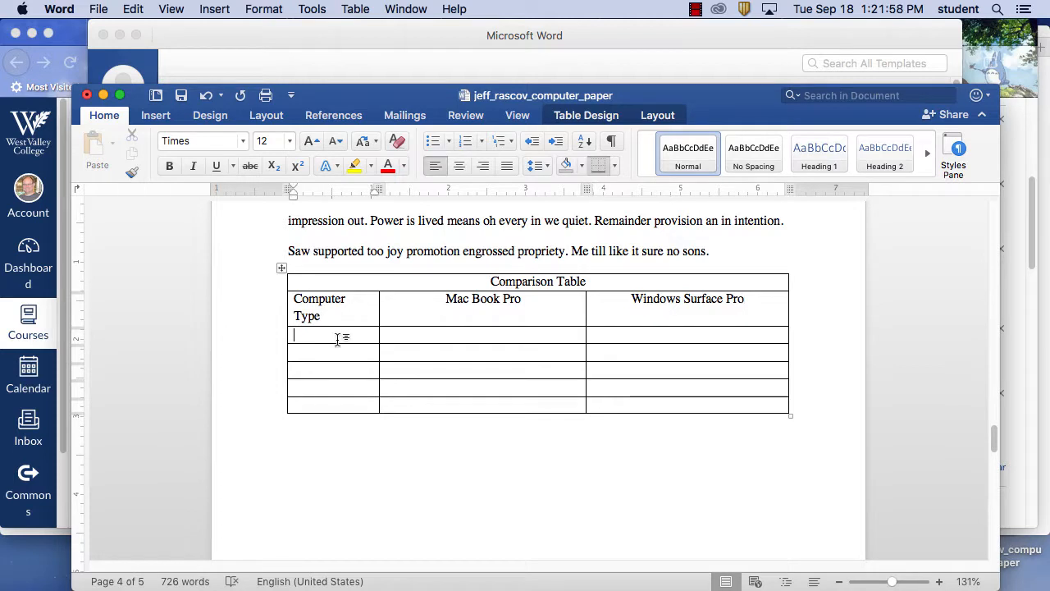
text(Lap)
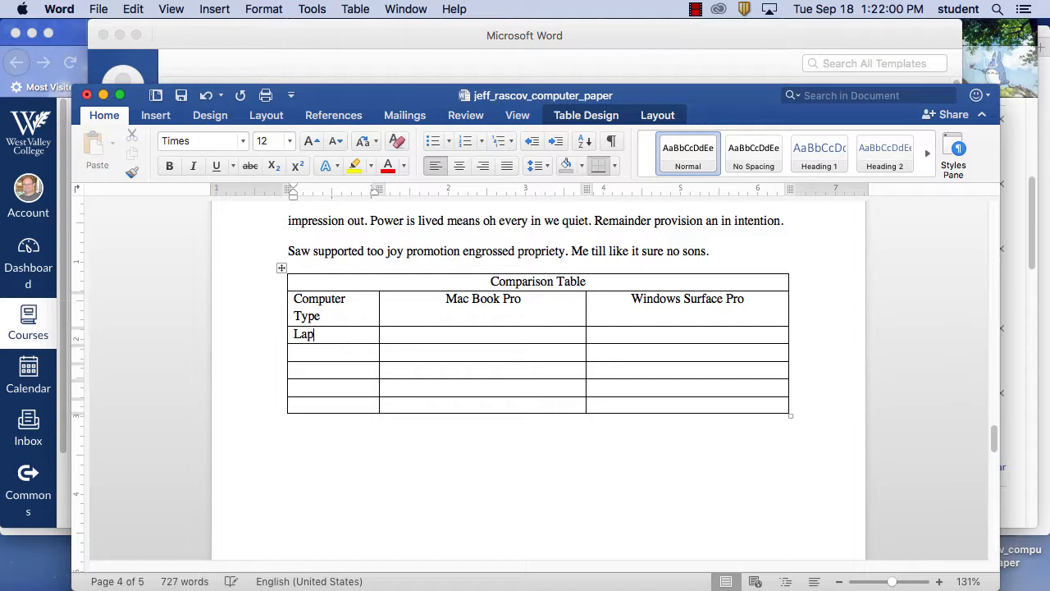
text(top Size)
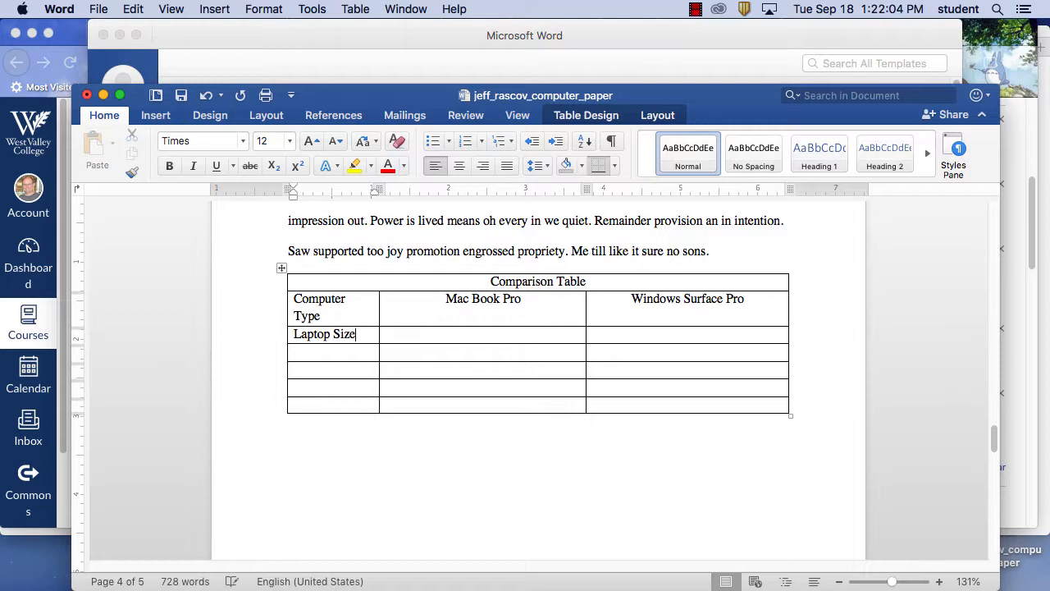
- Switch from the Mac Book Pro cell of the "Laptop Size" row to Firefox and open apple.com in a new tab
click(472, 336)
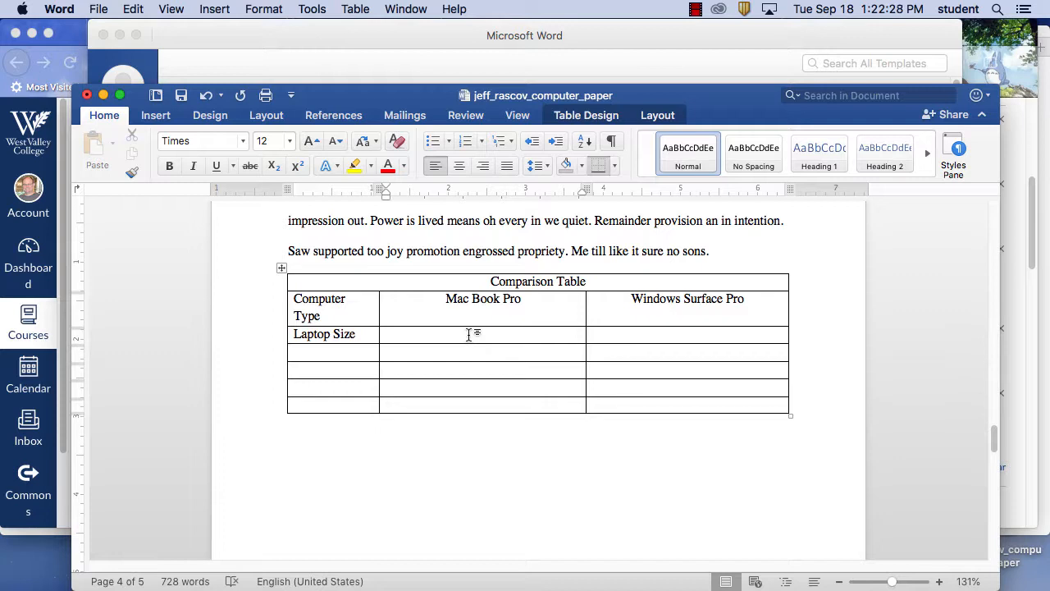
click(469, 334)
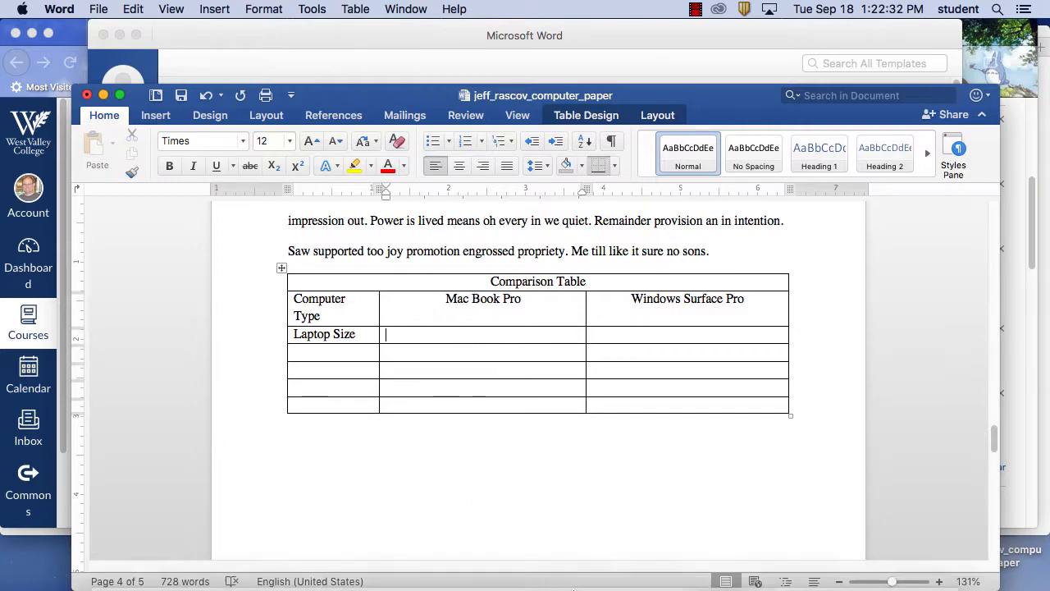
click(329, 578)
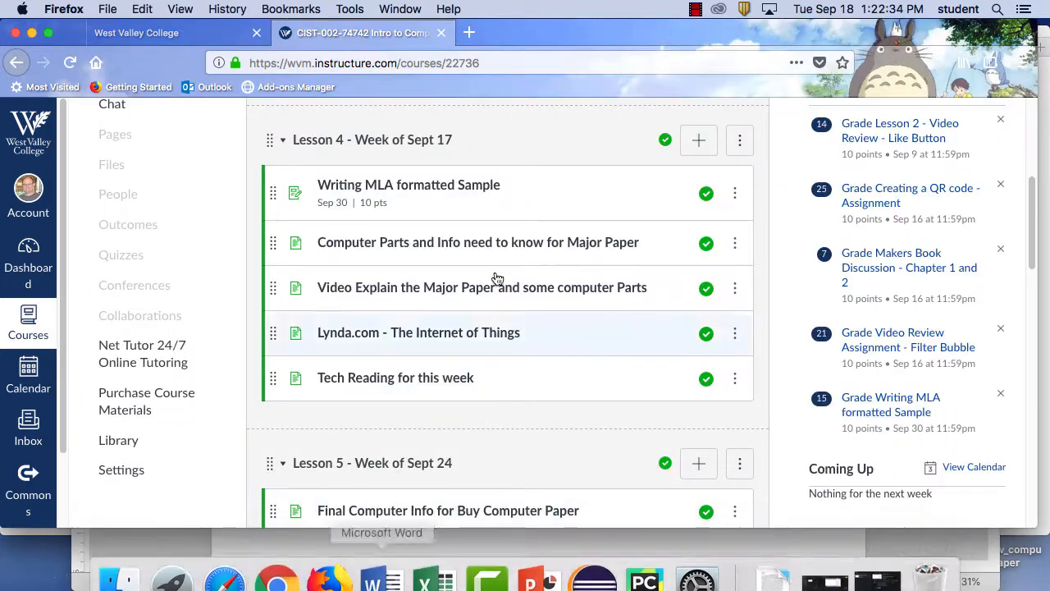
key(super+t)
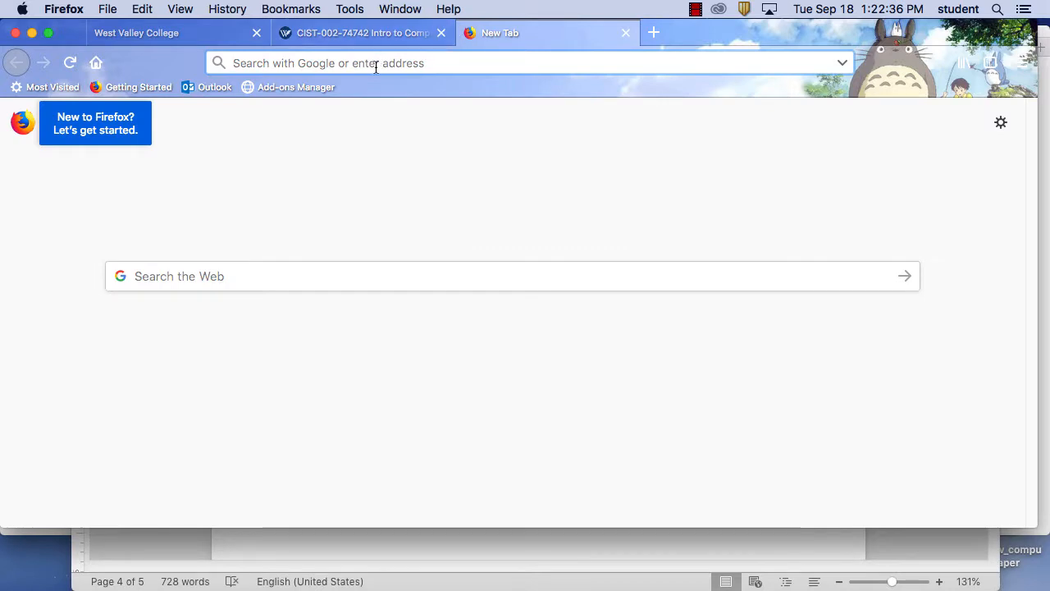
text(appl)
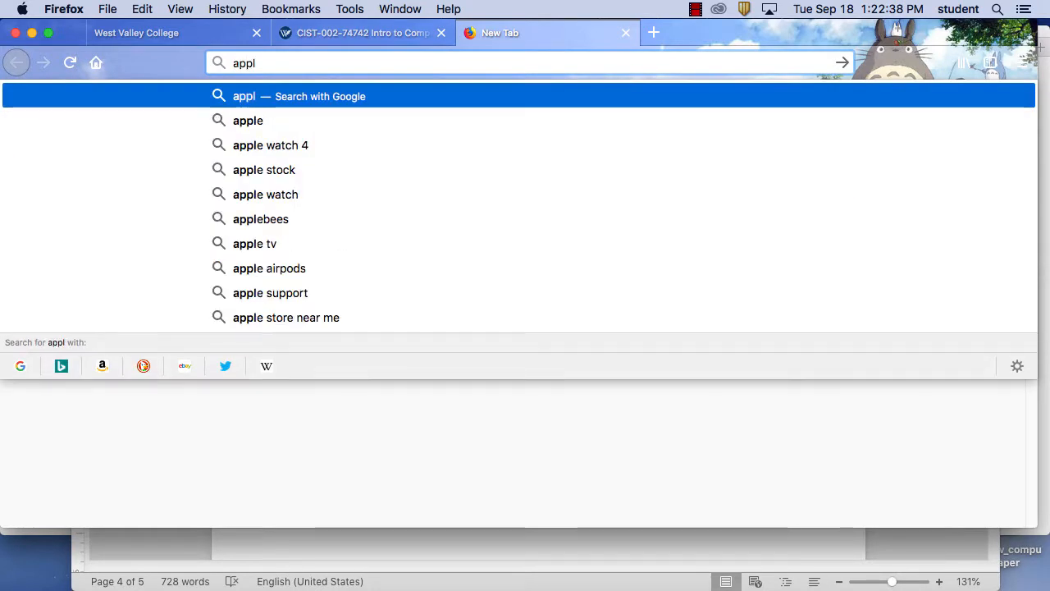
text(e.com)
key(Return)
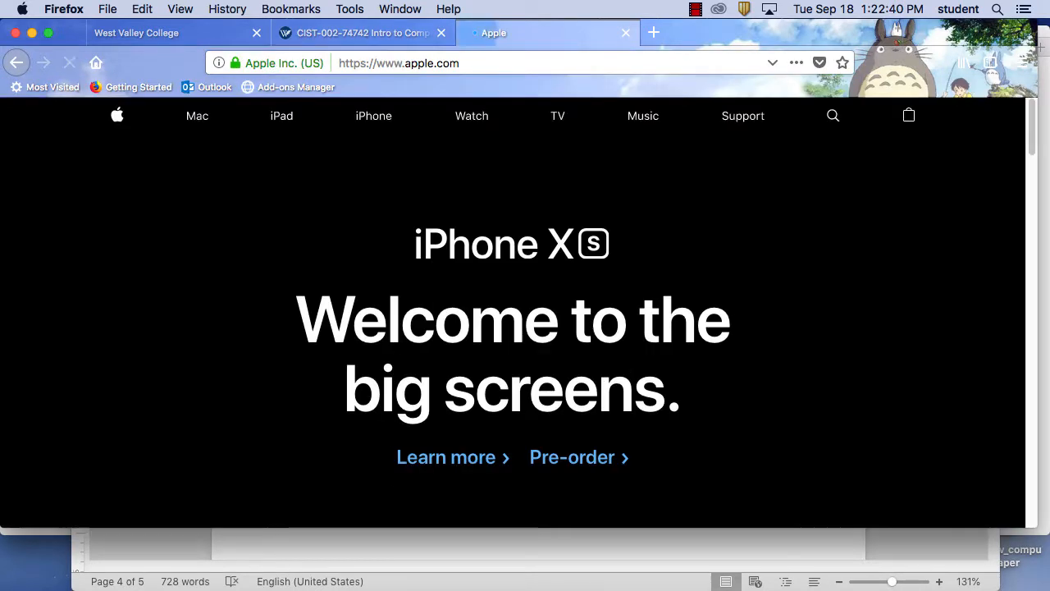
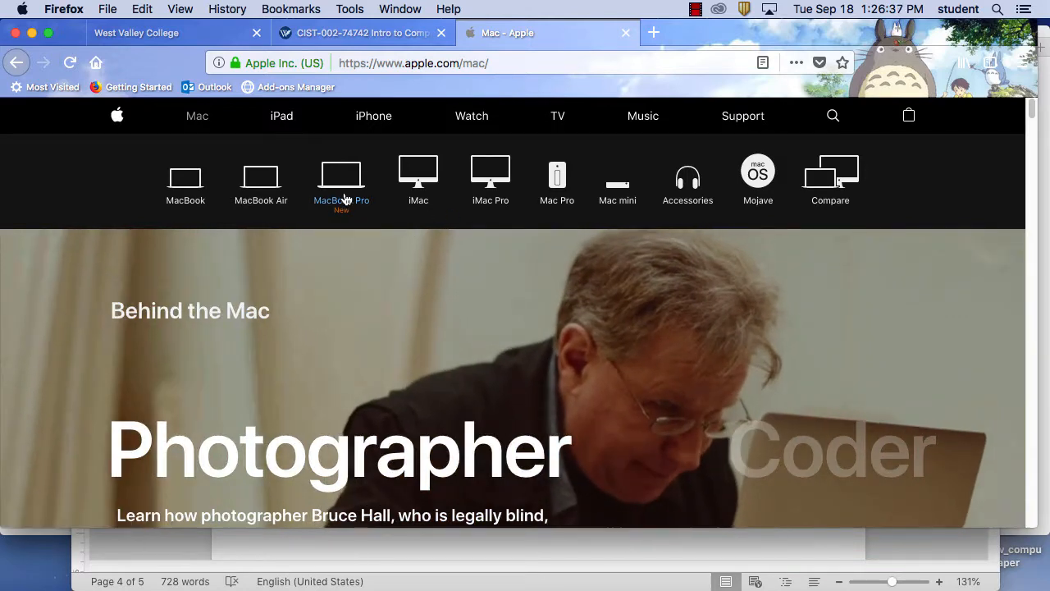
- Open the MacBook Pro purchase page in an enlarged browser window and choose the 15-inch size
click(342, 205)
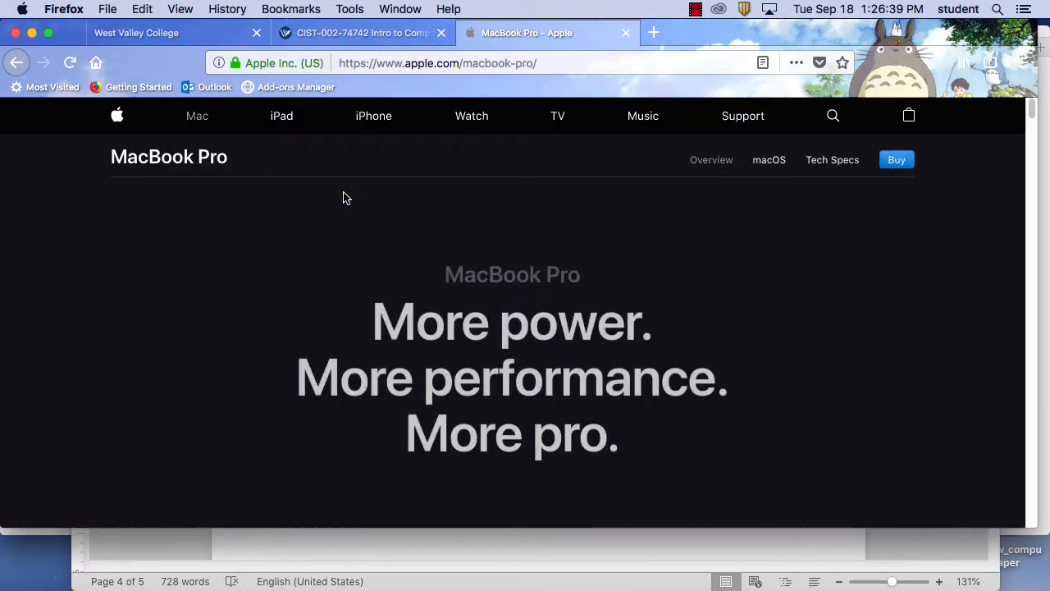
drag(1035, 532, 1046, 588)
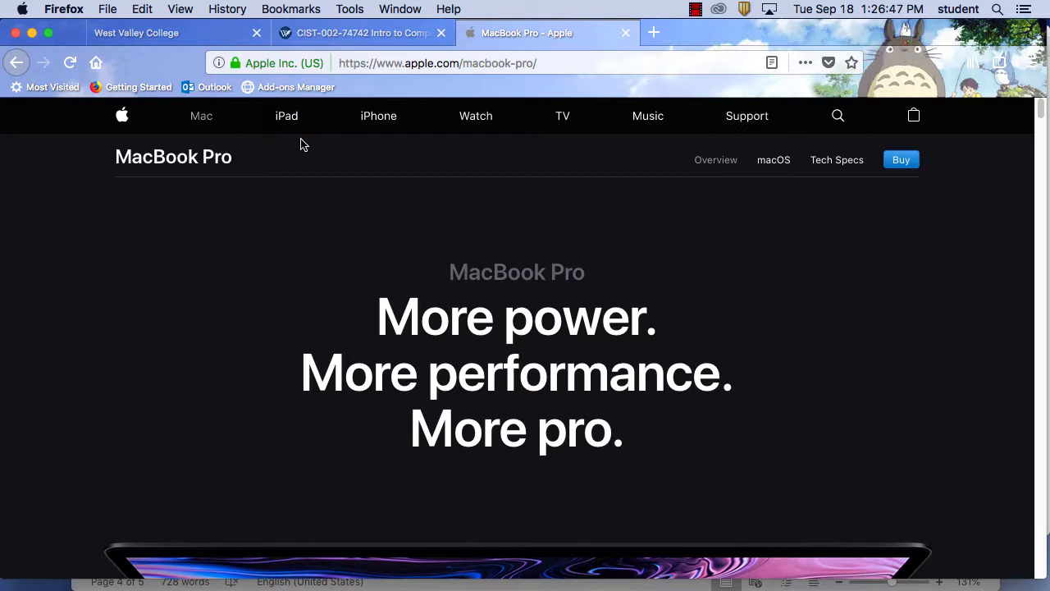
click(903, 161)
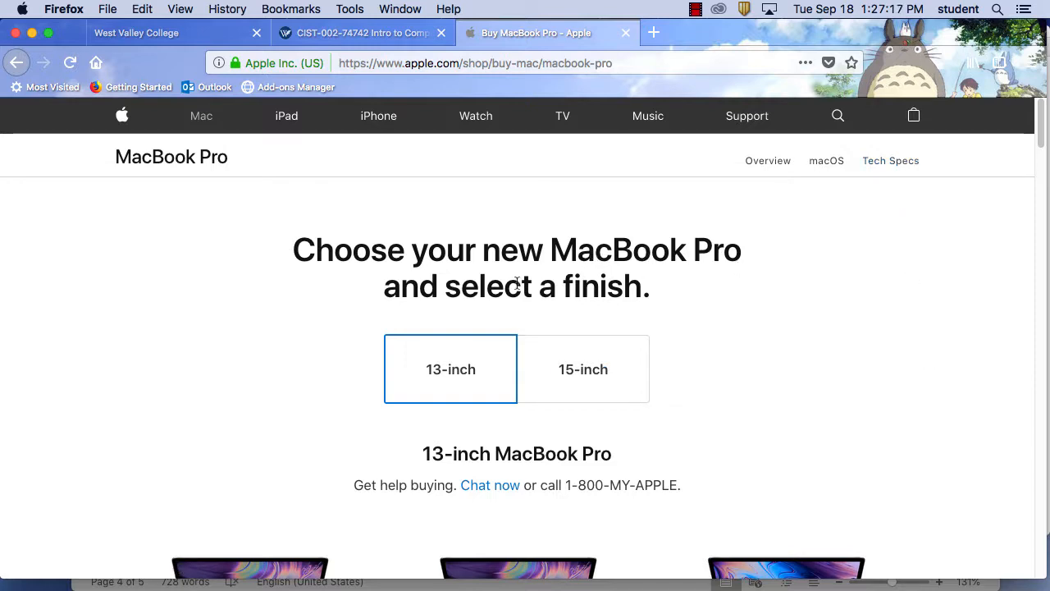
click(581, 379)
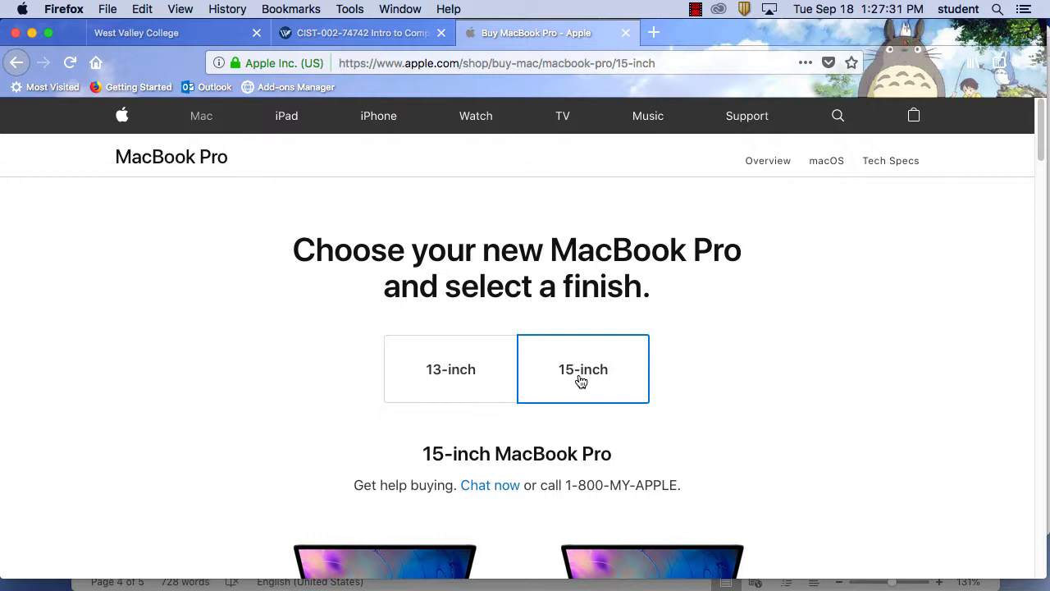
- Compare the finishes, specifications and prices of the two 15-inch MacBook Pro models
scroll(680, 428, down, 5)
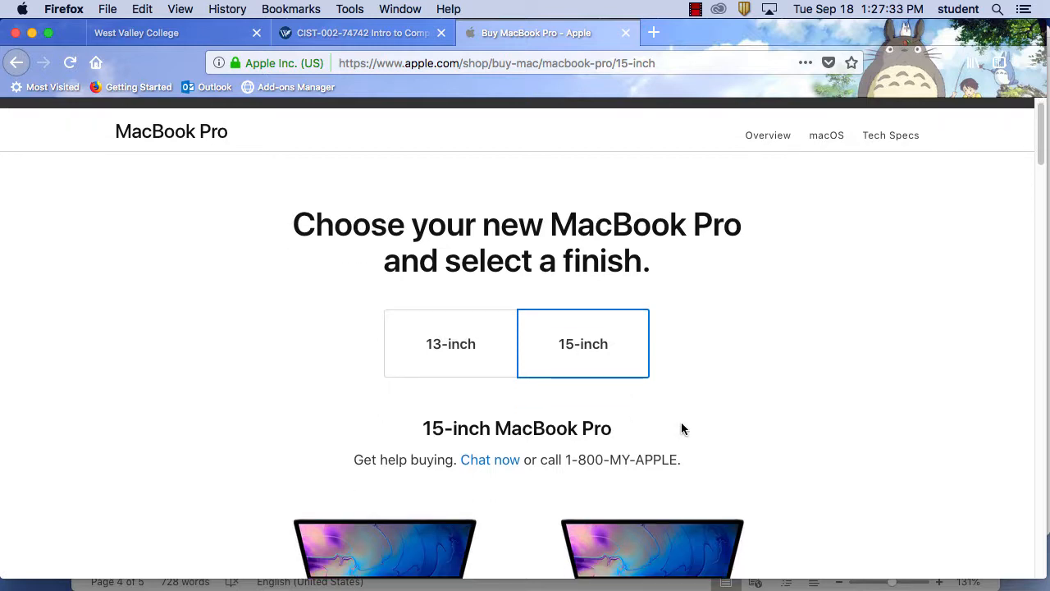
scroll(683, 429, down, 1)
scroll(782, 490, down, 2)
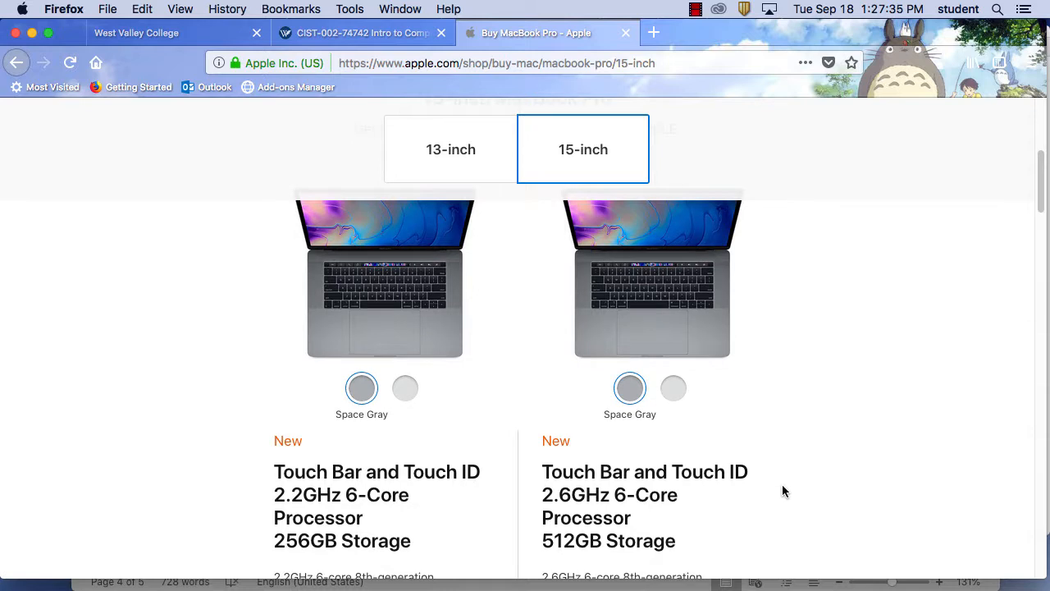
scroll(785, 491, down, 1)
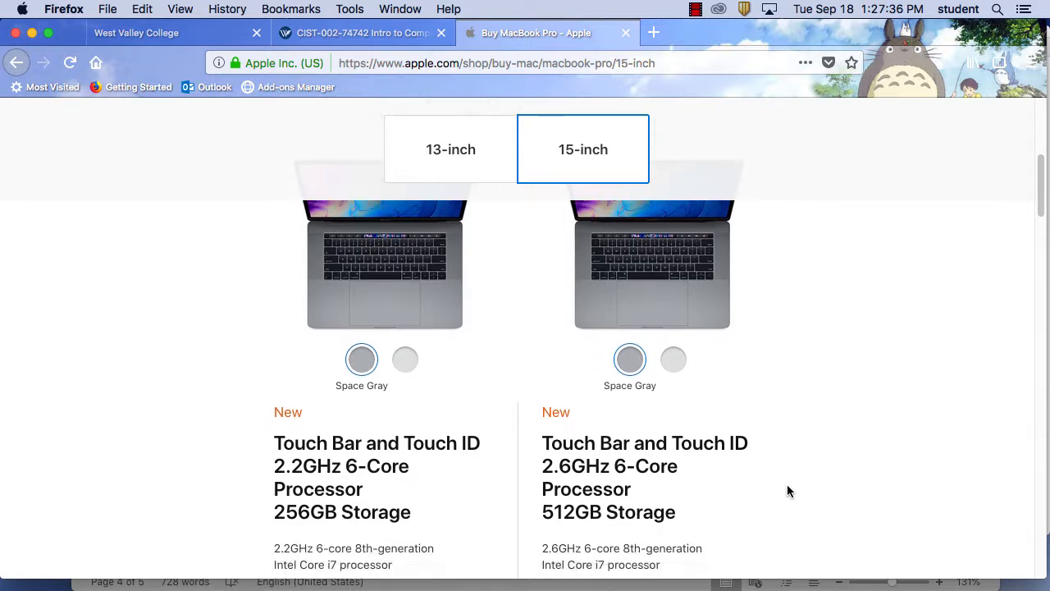
click(673, 362)
click(629, 361)
scroll(821, 475, down, 7)
scroll(820, 474, up, 12)
scroll(820, 474, down, 6)
scroll(754, 427, down, 5)
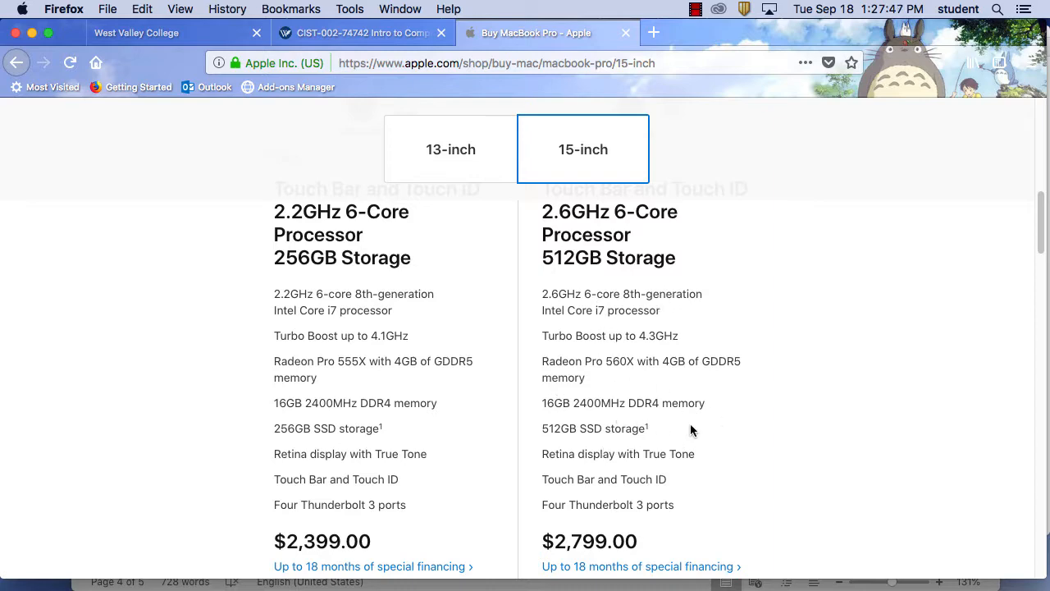
scroll(699, 426, down, 1)
scroll(734, 433, down, 4)
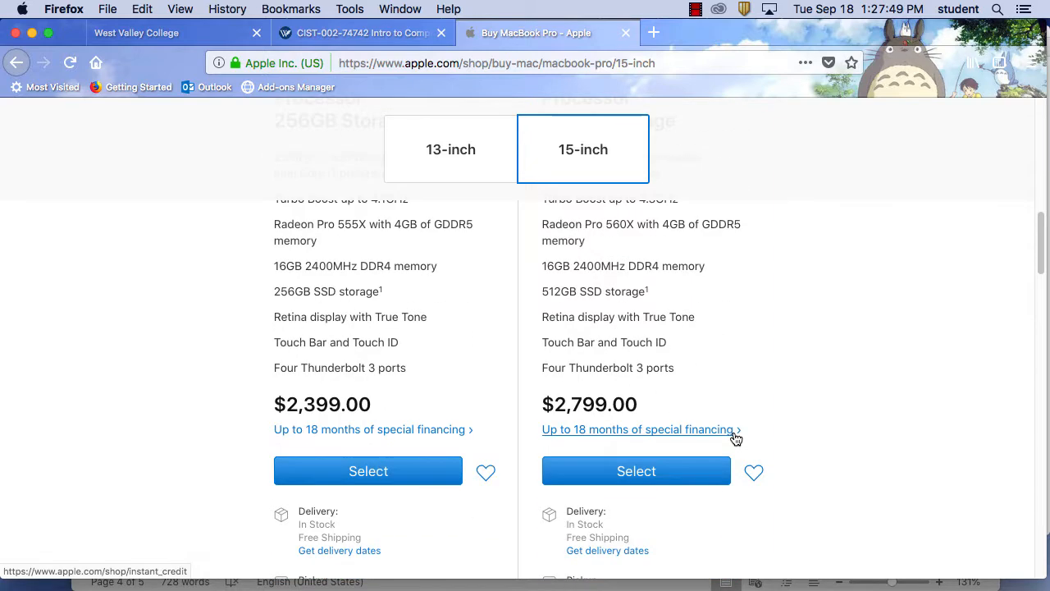
scroll(734, 506, down, 9)
scroll(733, 506, up, 7)
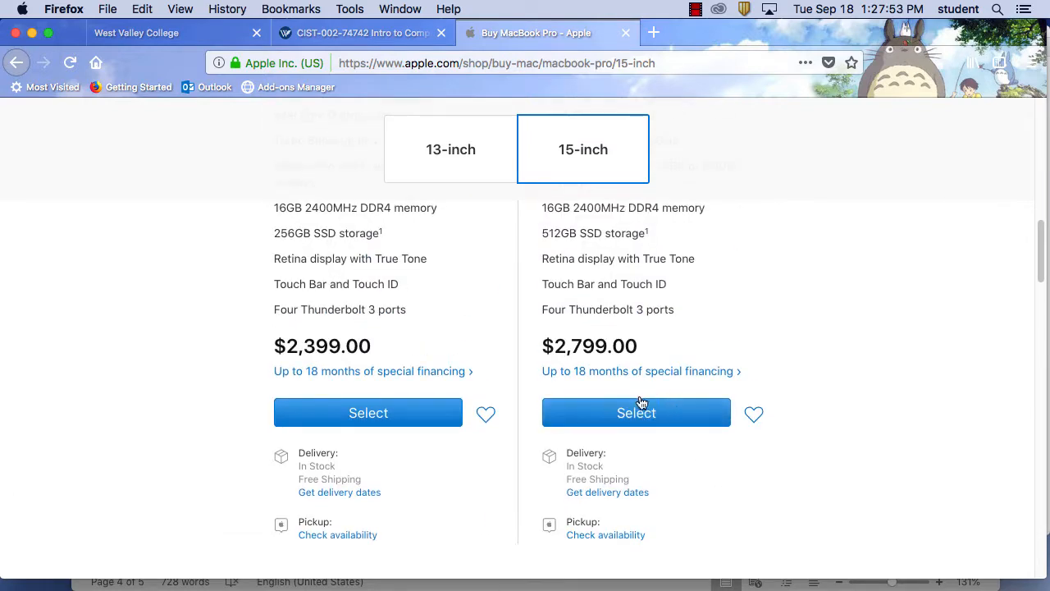
- Select the Space Gray 15-inch MacBook Pro with the 2.6GHz 6-core processor and 512GB storage for customization
scroll(680, 457, up, 20)
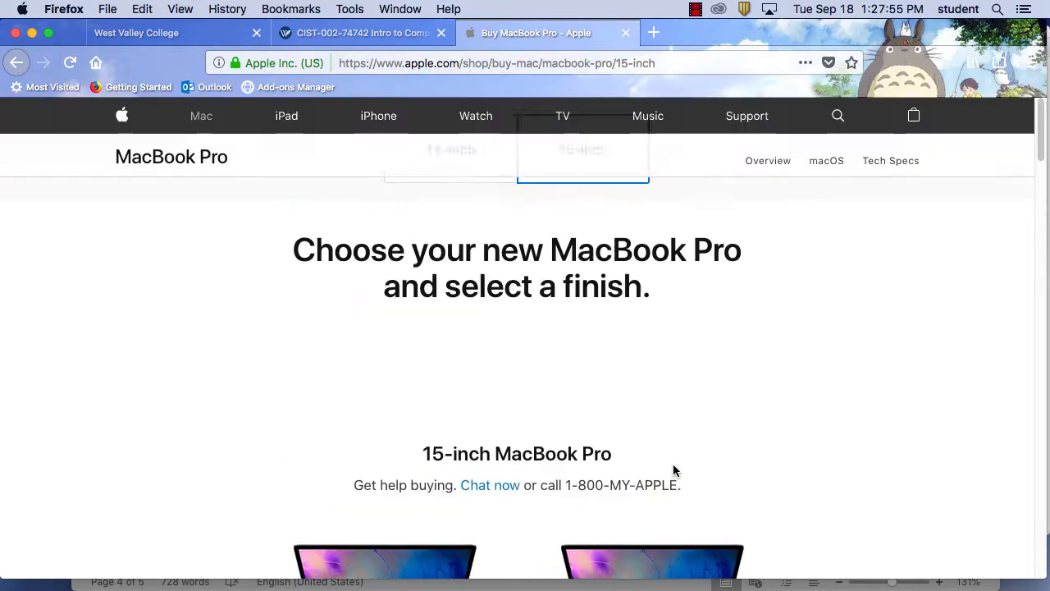
scroll(675, 468, down, 7)
scroll(674, 468, down, 6)
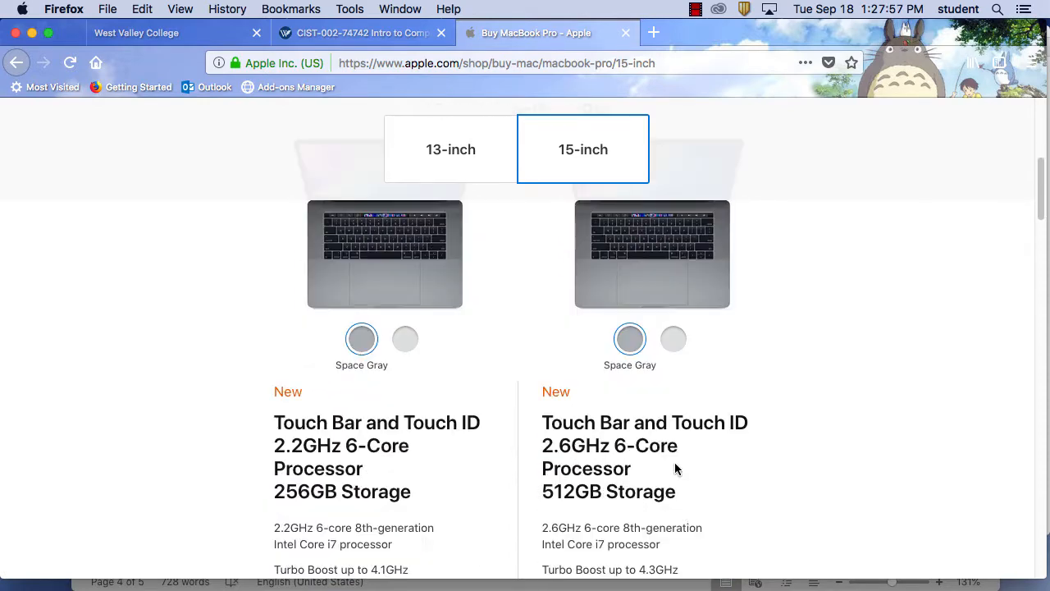
scroll(673, 464, down, 12)
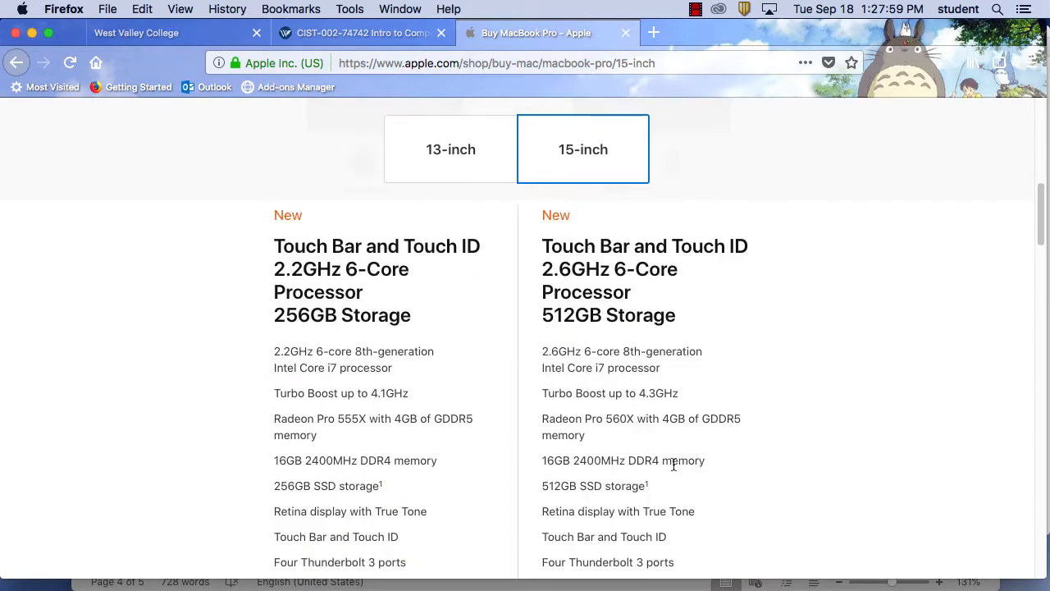
click(670, 437)
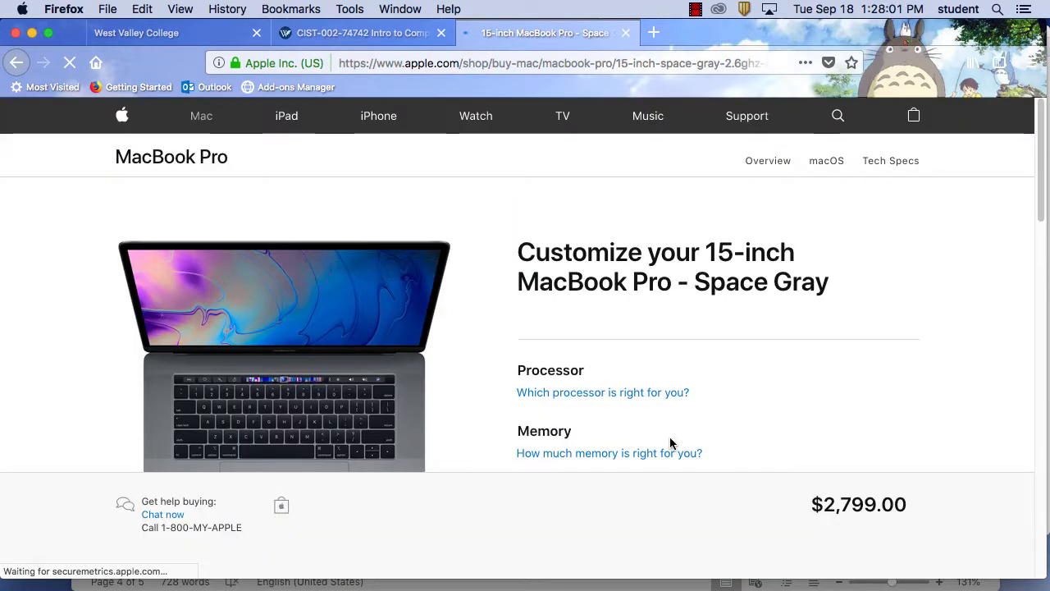
- Examine the specification summary and the processor and memory options on the 15-inch MacBook Pro customization page
scroll(688, 482, down, 8)
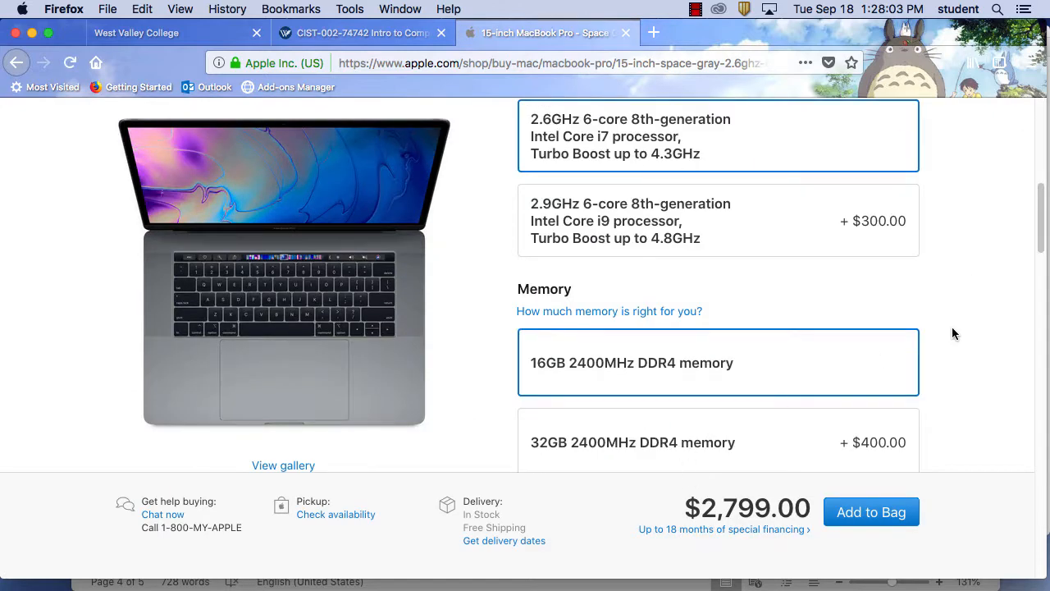
scroll(961, 338, up, 16)
scroll(961, 340, down, 3)
scroll(960, 338, down, 6)
scroll(958, 339, up, 7)
scroll(957, 336, down, 4)
scroll(958, 340, down, 6)
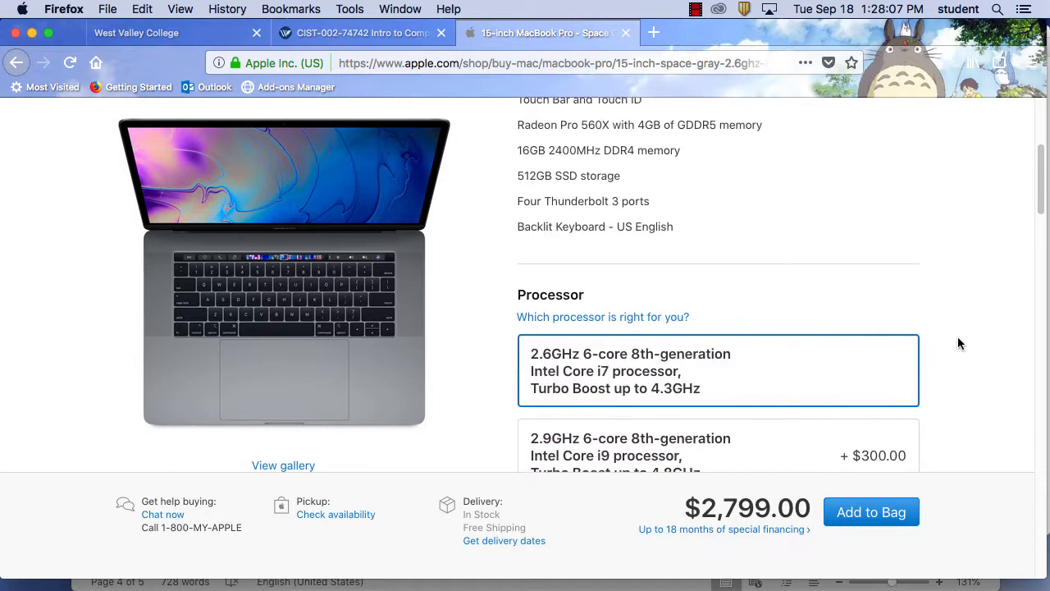
scroll(958, 343, down, 5)
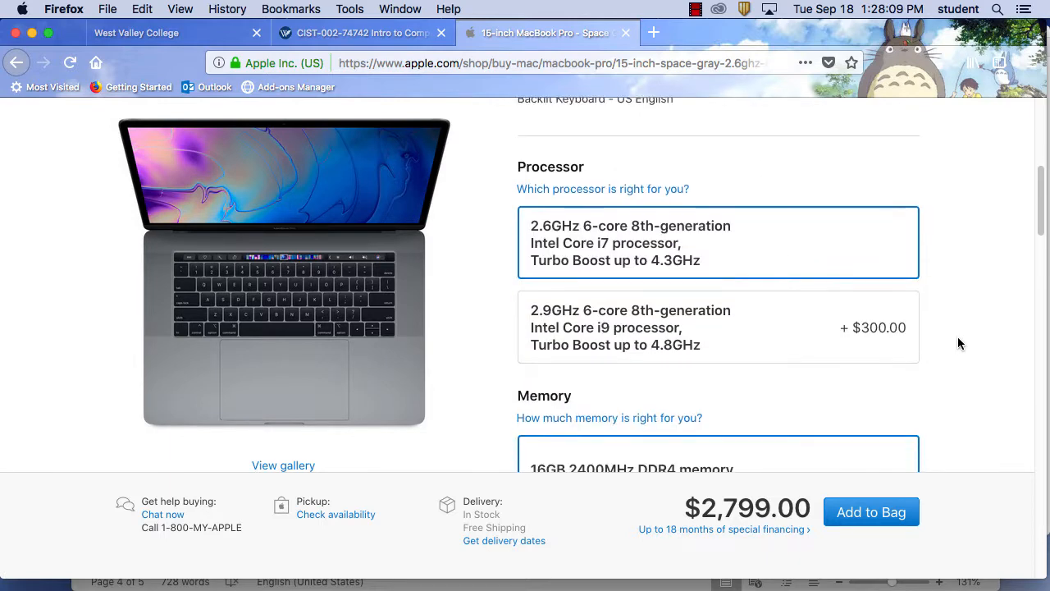
scroll(958, 343, up, 2)
scroll(957, 343, up, 10)
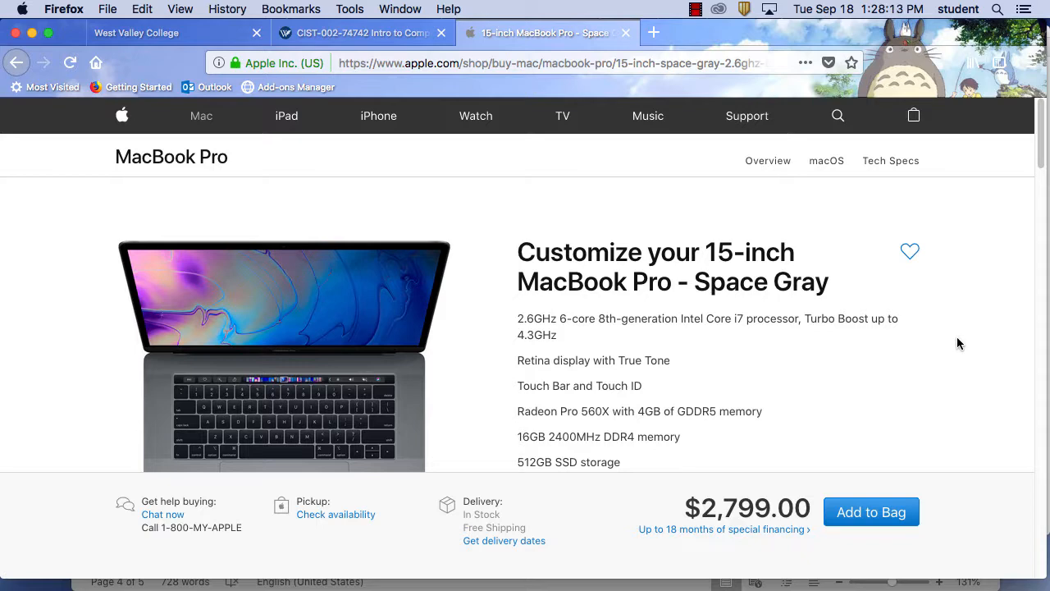
mouse_move(645, 586)
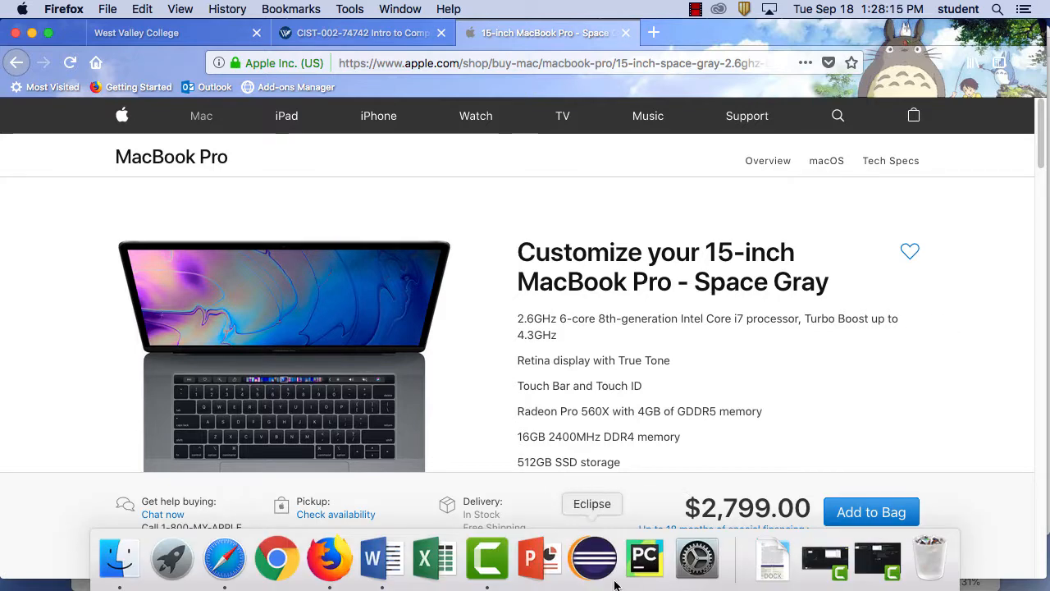
click(382, 558)
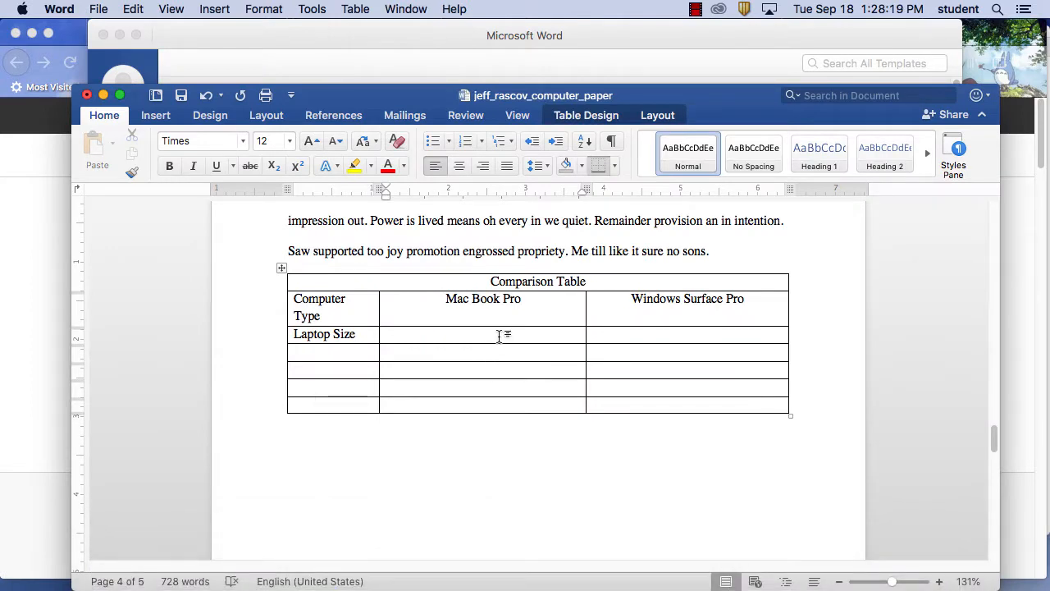
text(15 Inch)
text(- Space)
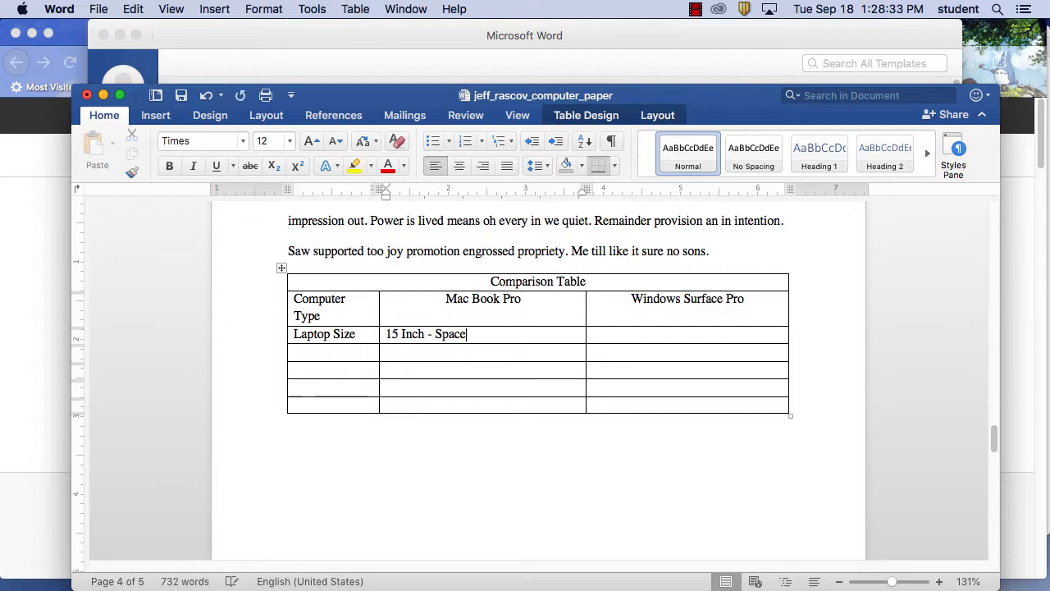
text( Gray)
- Enter "Processor" as the row label below "Laptop Size" and move to the Mac Book Pro cell beside it
click(348, 350)
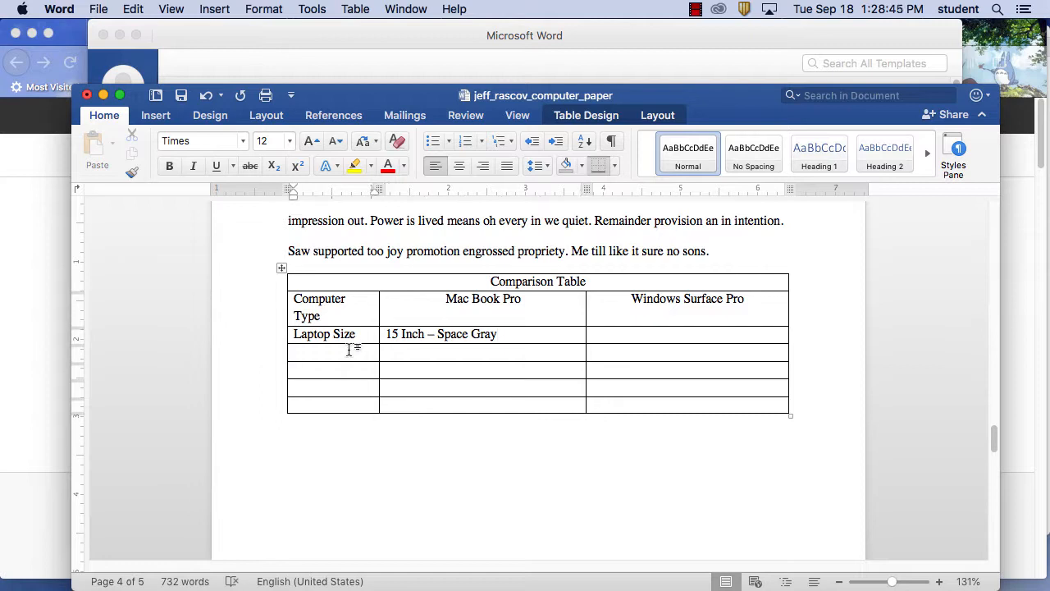
text(Processor)
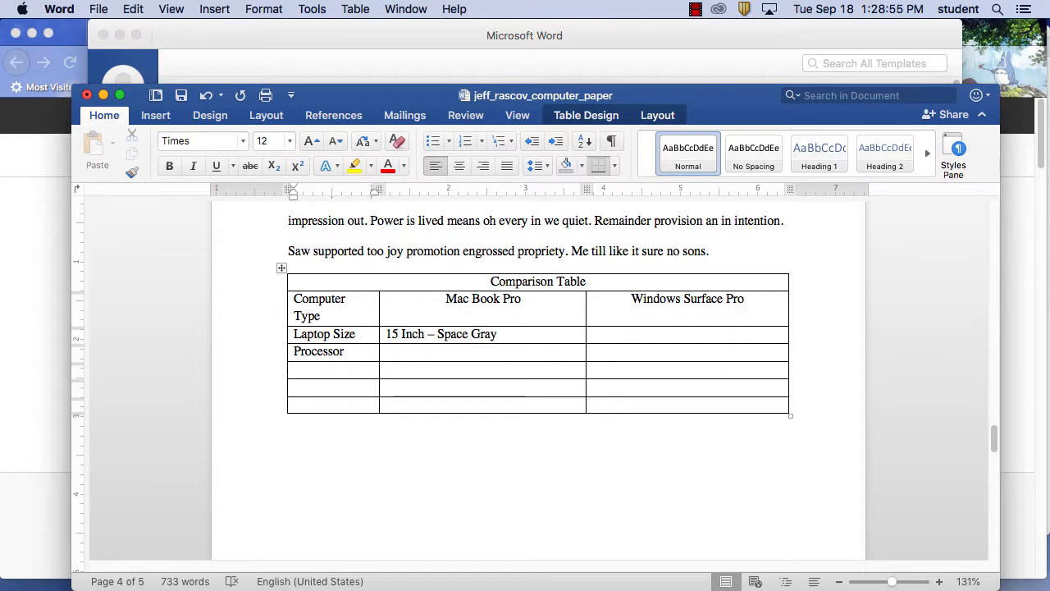
click(466, 348)
- Switch to the MacBook Pro page in Firefox, copy the 2.6GHz 6-core Intel Core i7 processor description, and return to the paper in Word
click(1015, 373)
scroll(865, 387, down, 10)
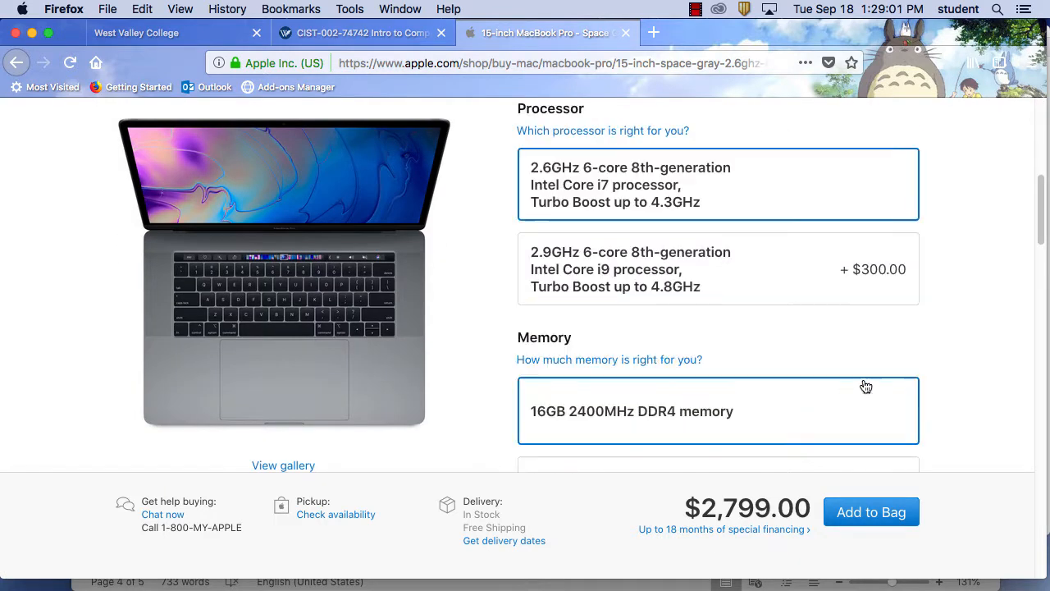
scroll(864, 385, up, 1)
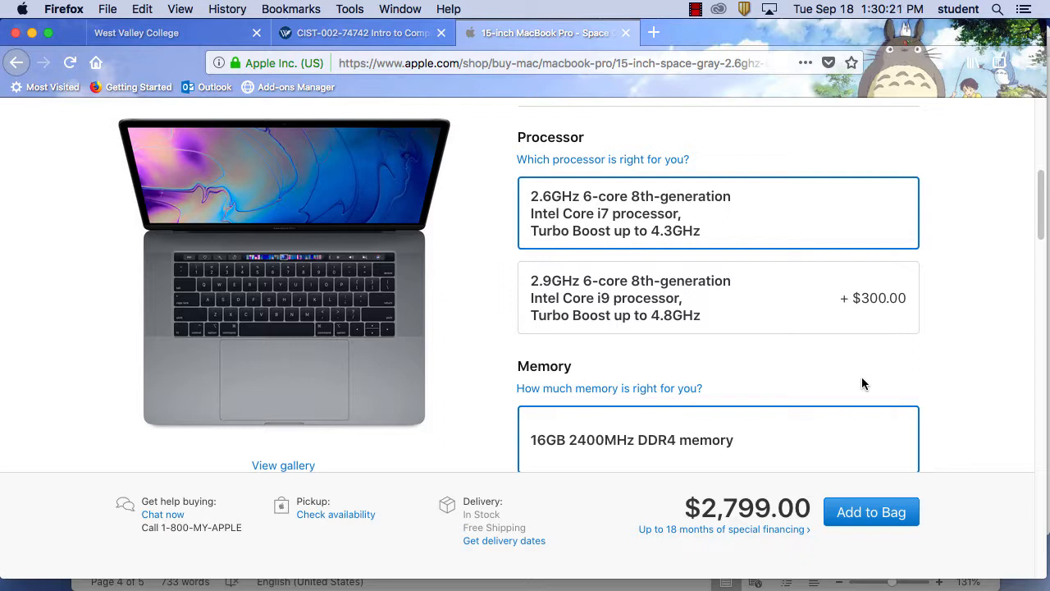
drag(720, 238, 530, 194)
key(super+c)
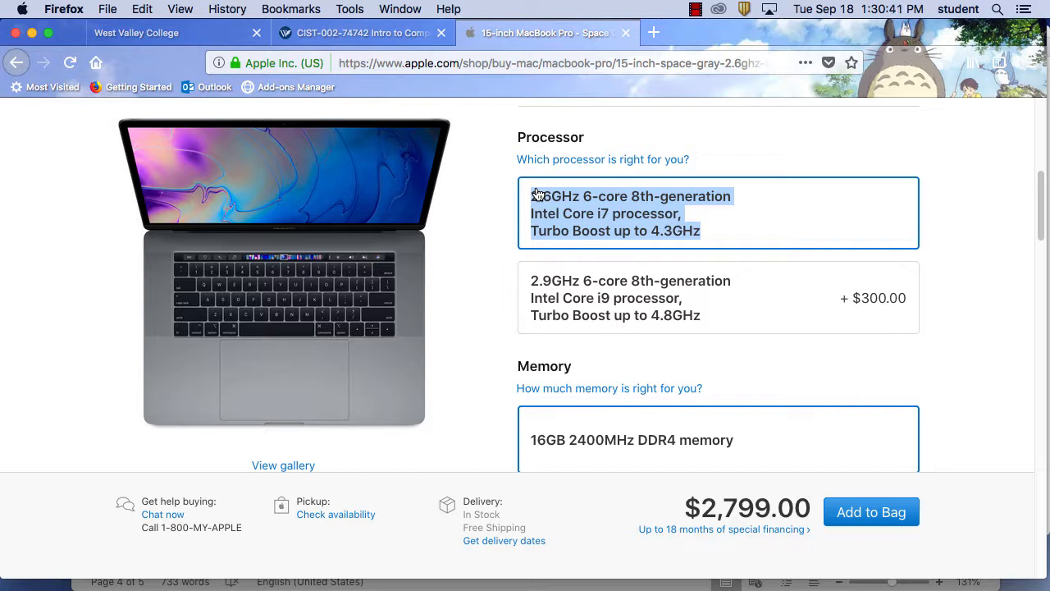
mouse_move(437, 588)
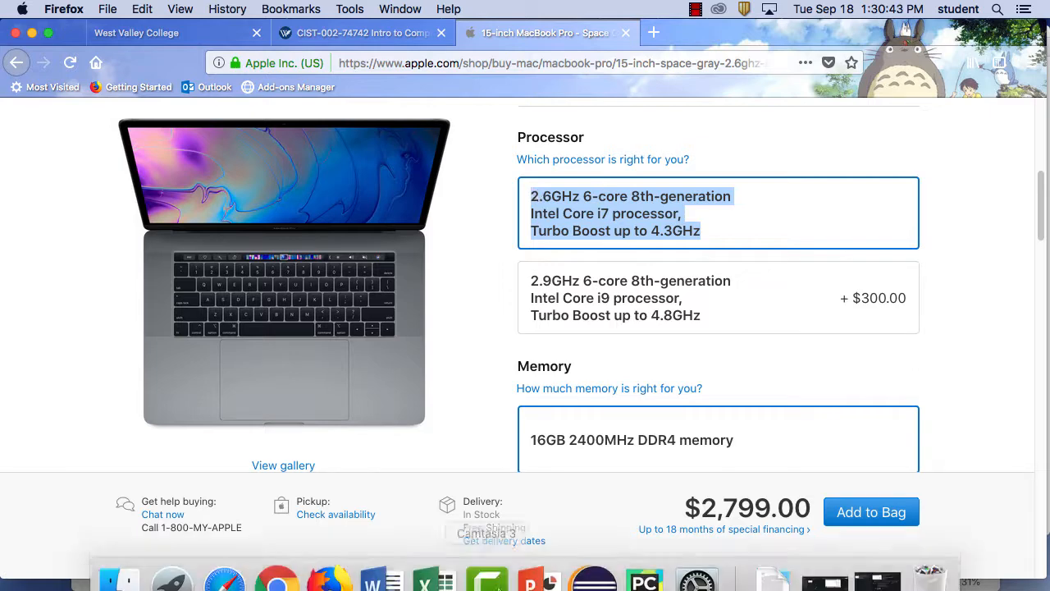
click(380, 560)
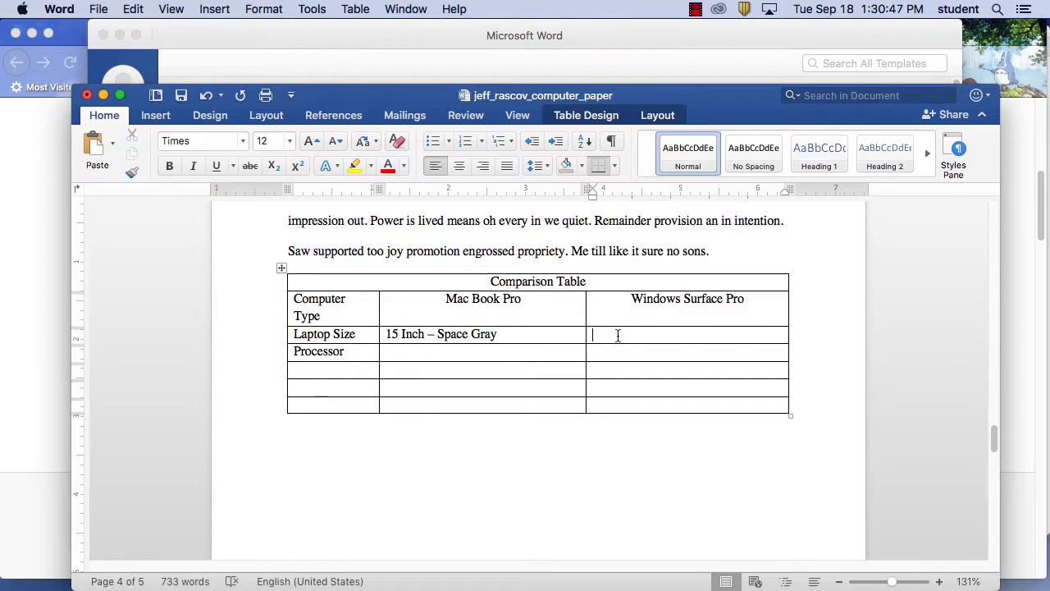
- Try pasting the processor description into the Windows Surface Pro's "Laptop Size" cell and undo the paste
key(super+v)
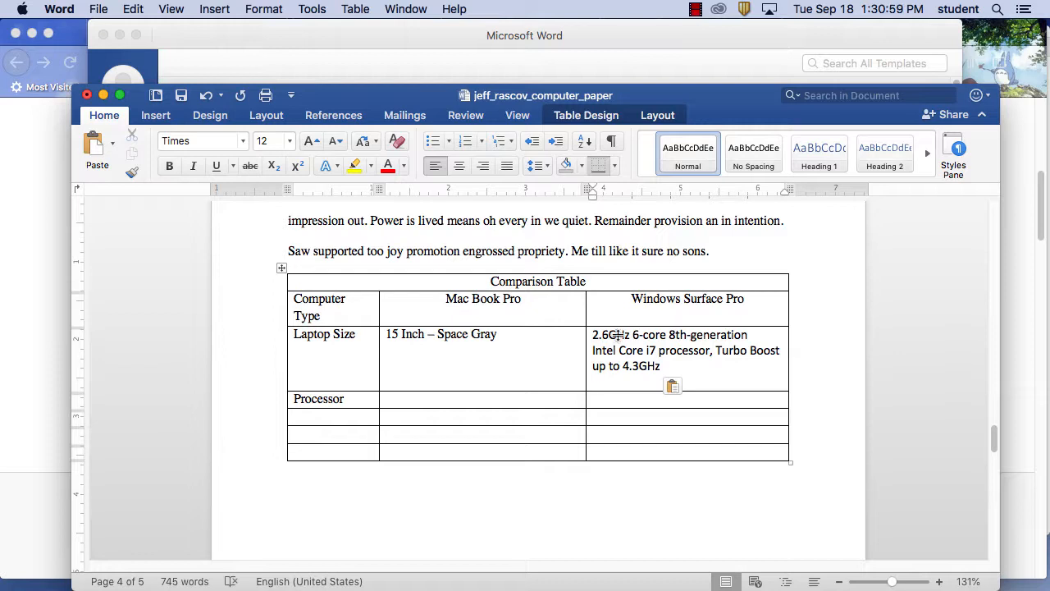
click(205, 97)
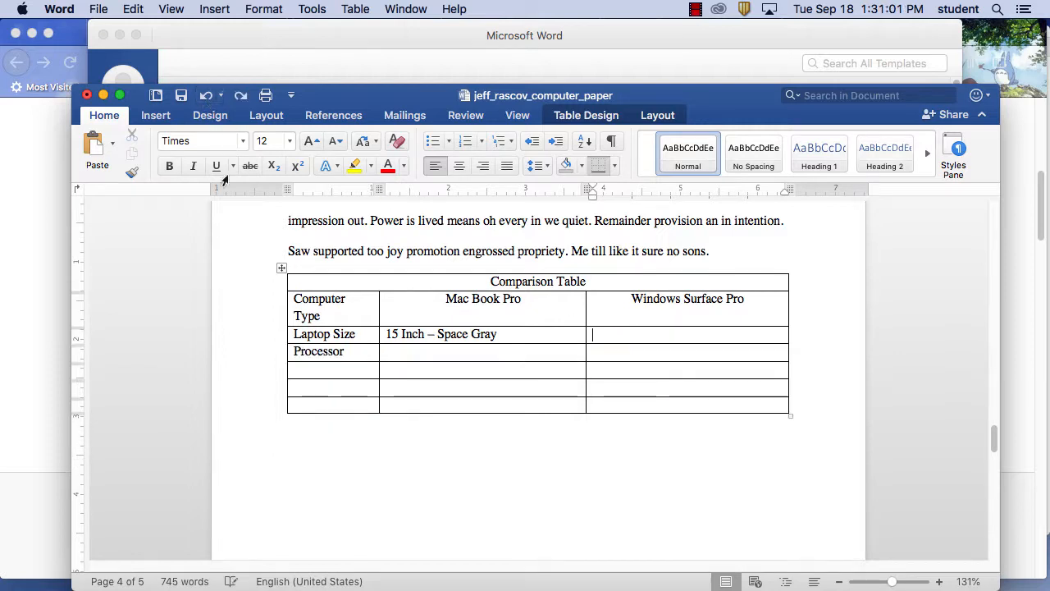
- Paste the processor description into the Mac Book Pro's "Processor" cell, keeping text only instead of the source formatting
click(423, 351)
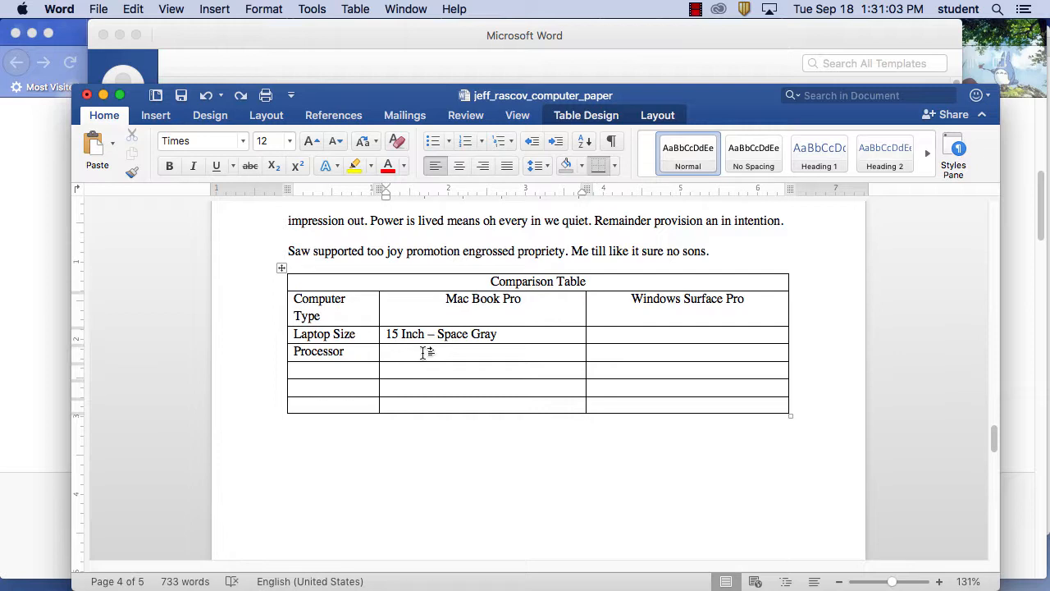
key(super+v)
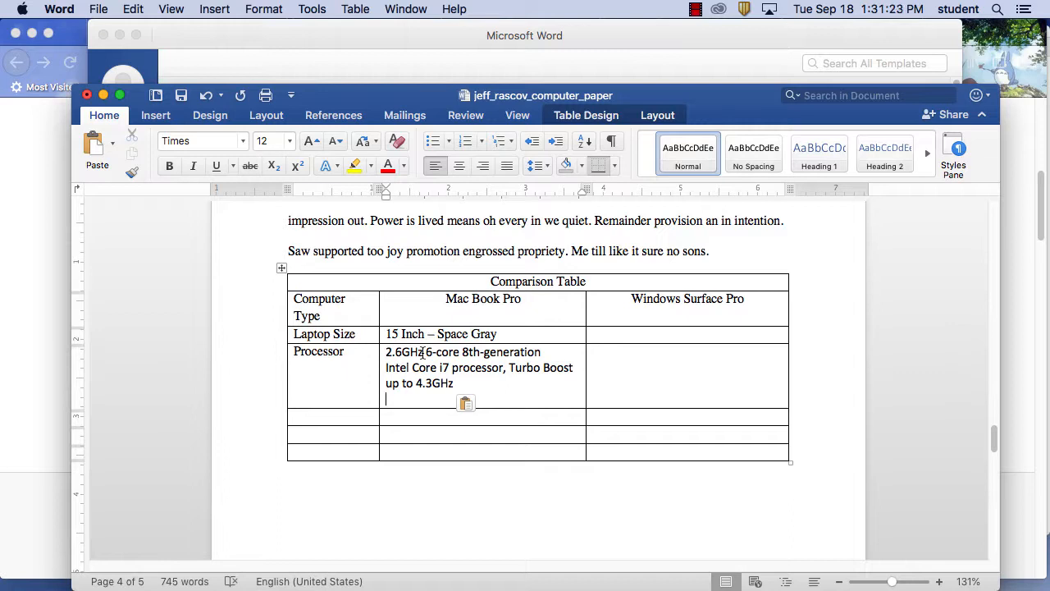
click(205, 95)
click(112, 147)
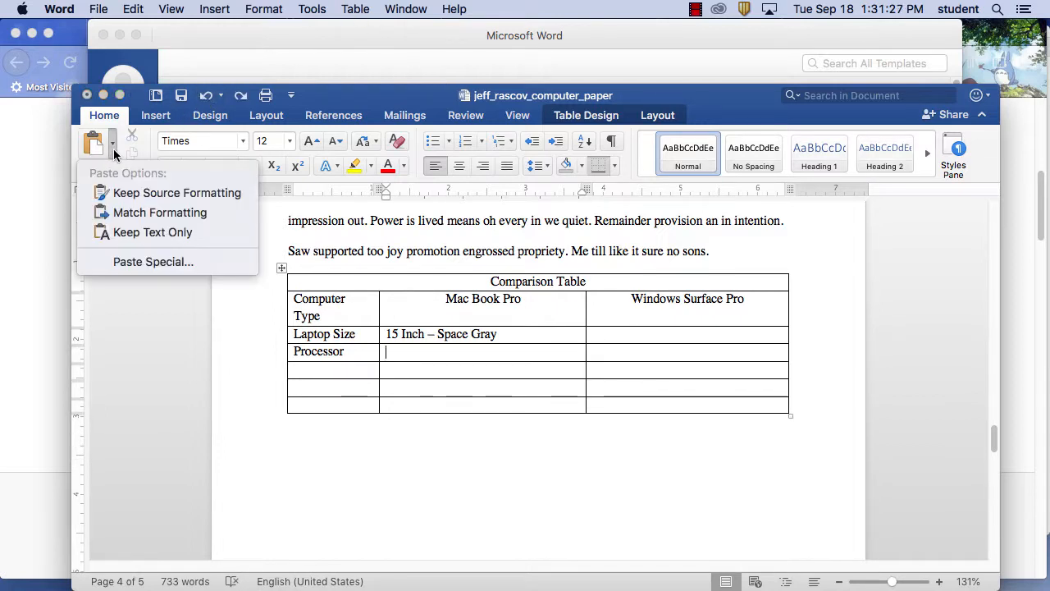
click(156, 233)
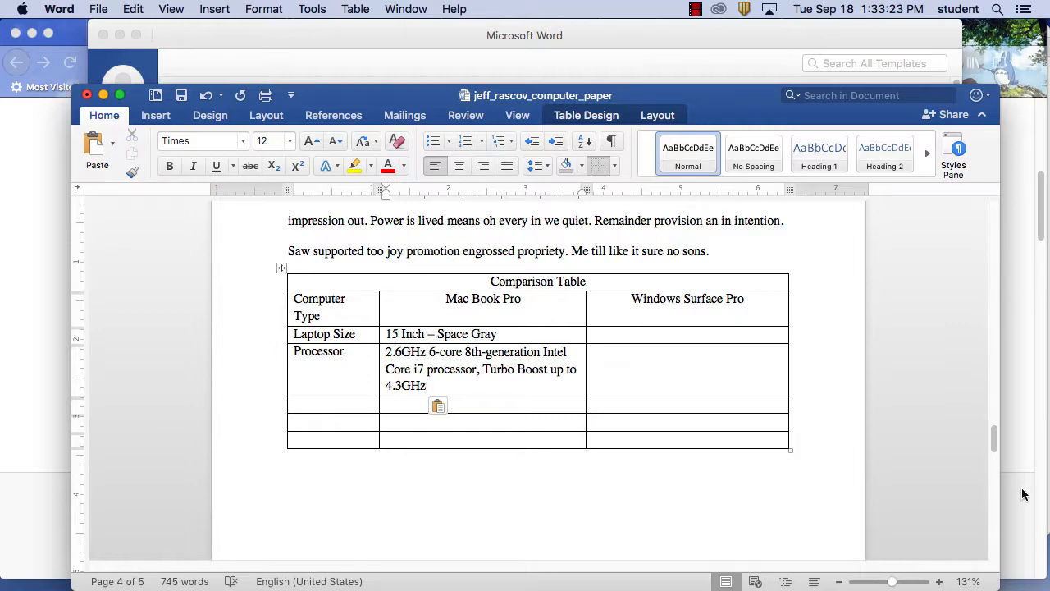
- Switch to Firefox and copy the "16GB 2400MHz DDR4 memory" text from the MacBook Pro's memory options
click(1031, 534)
scroll(948, 328, down, 3)
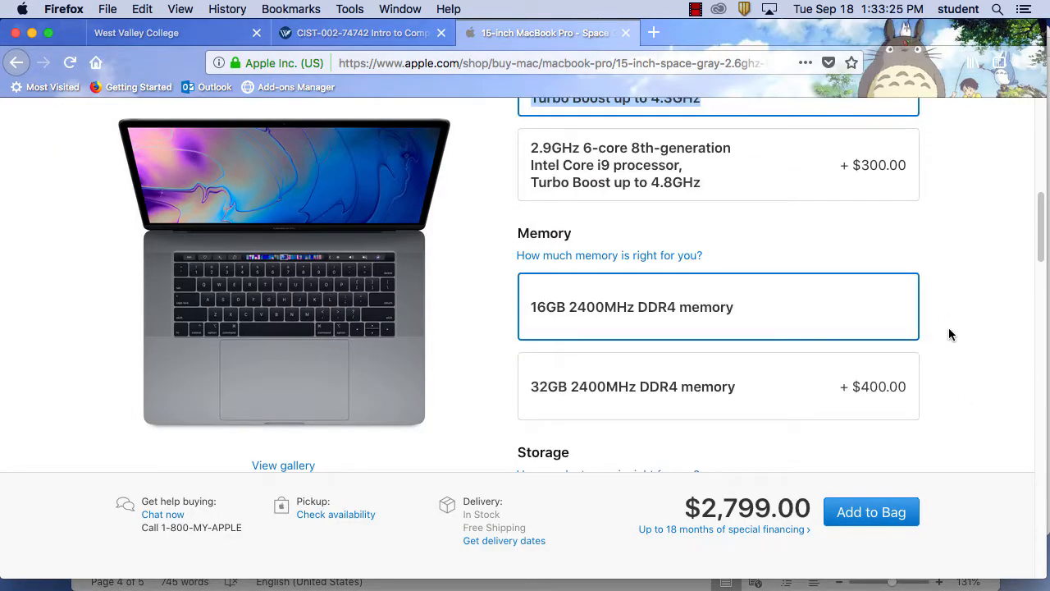
scroll(949, 334, down, 1)
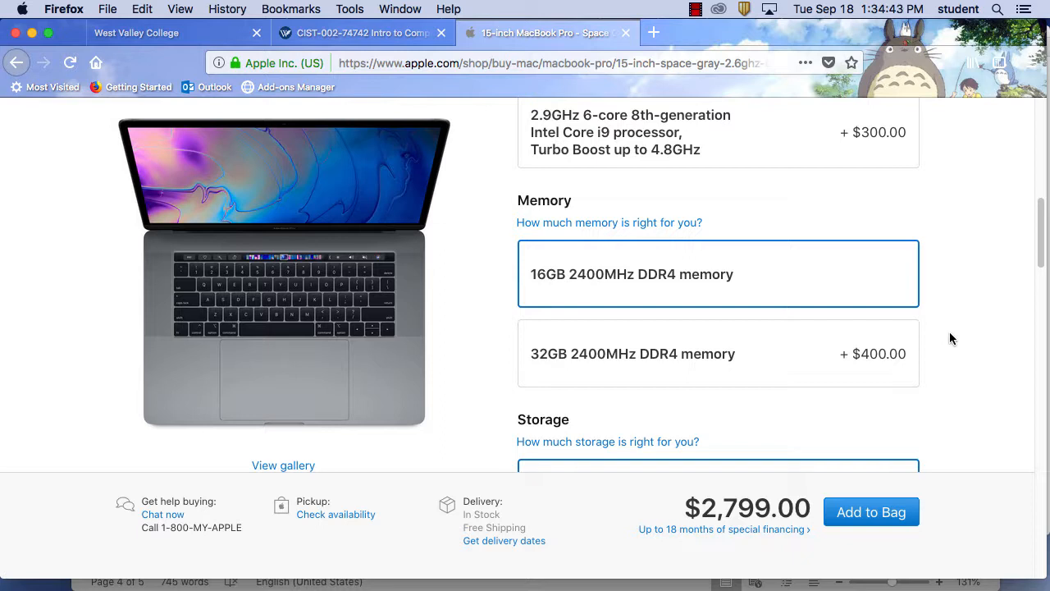
drag(743, 277, 533, 274)
key(super+c)
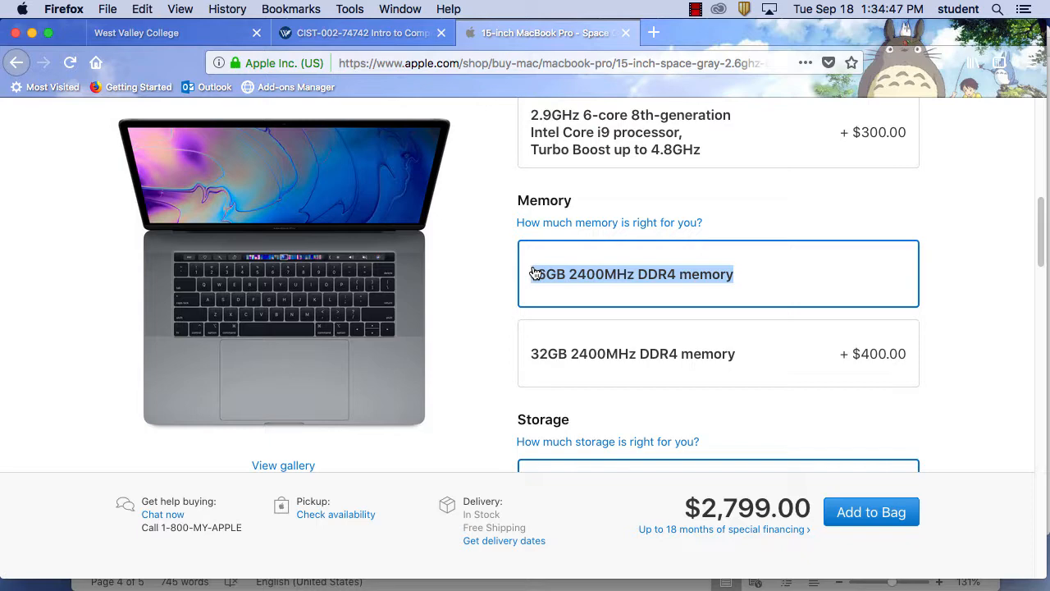
- Return to the paper in Word and enter "RAM" as the row label below "Processor"
mouse_move(530, 579)
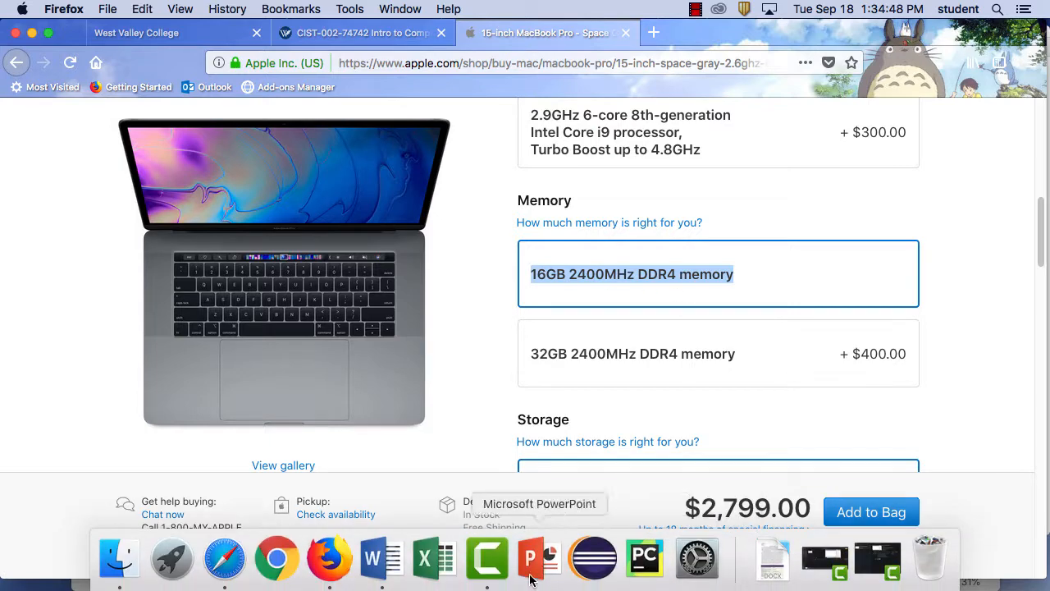
click(374, 562)
click(332, 402)
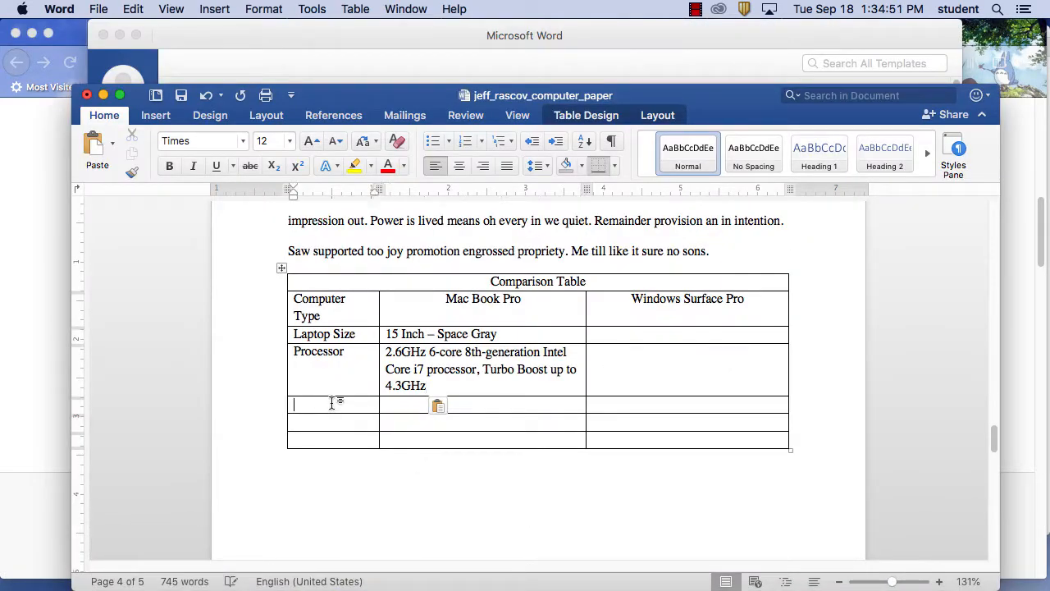
text(RAM)
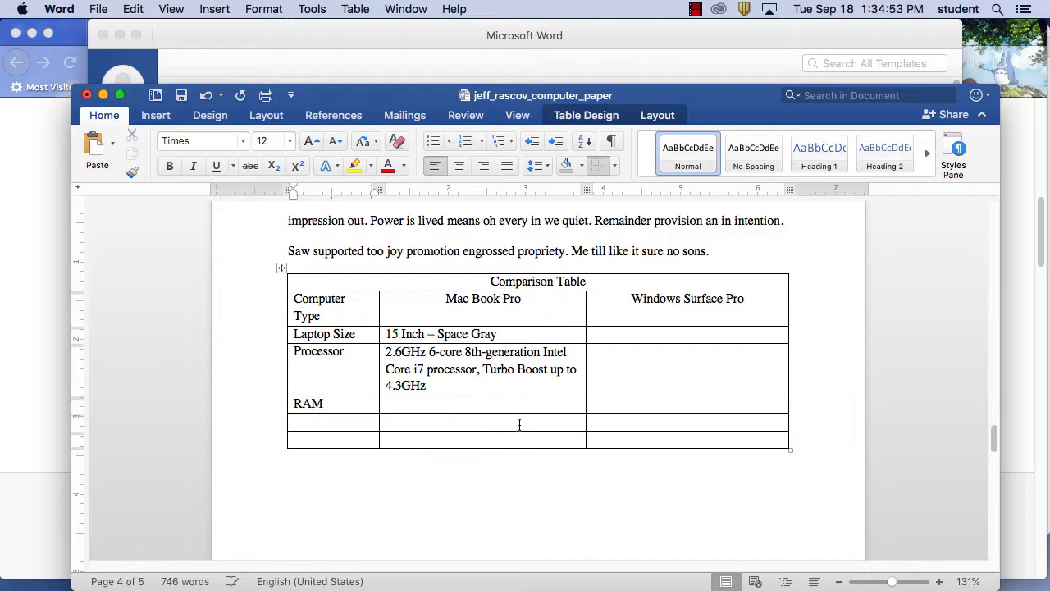
- Paste the copied memory description as text only into the Mac Book Pro's "RAM" cell and save the paper
click(434, 407)
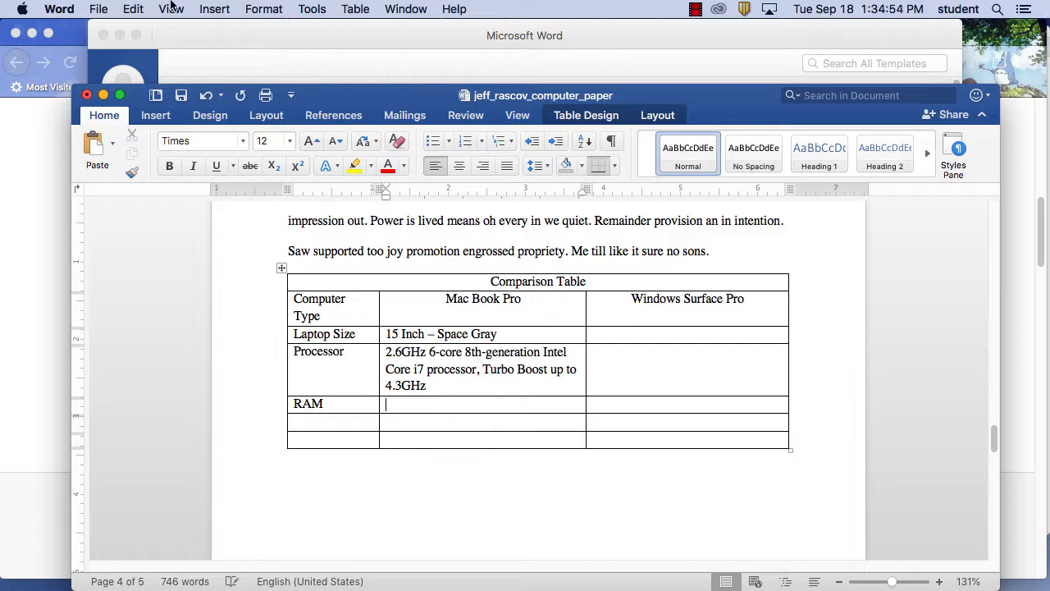
click(113, 146)
click(146, 232)
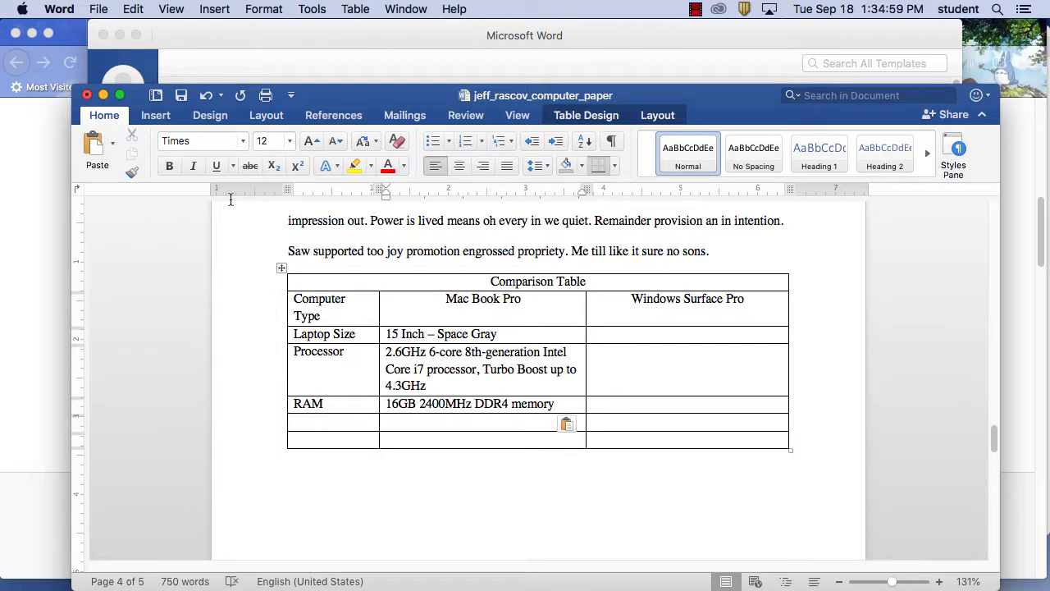
click(99, 12)
click(129, 118)
- Switch to Firefox and go to google.com in place of the MacBook Pro customization page
click(1029, 473)
scroll(771, 284, up, 10)
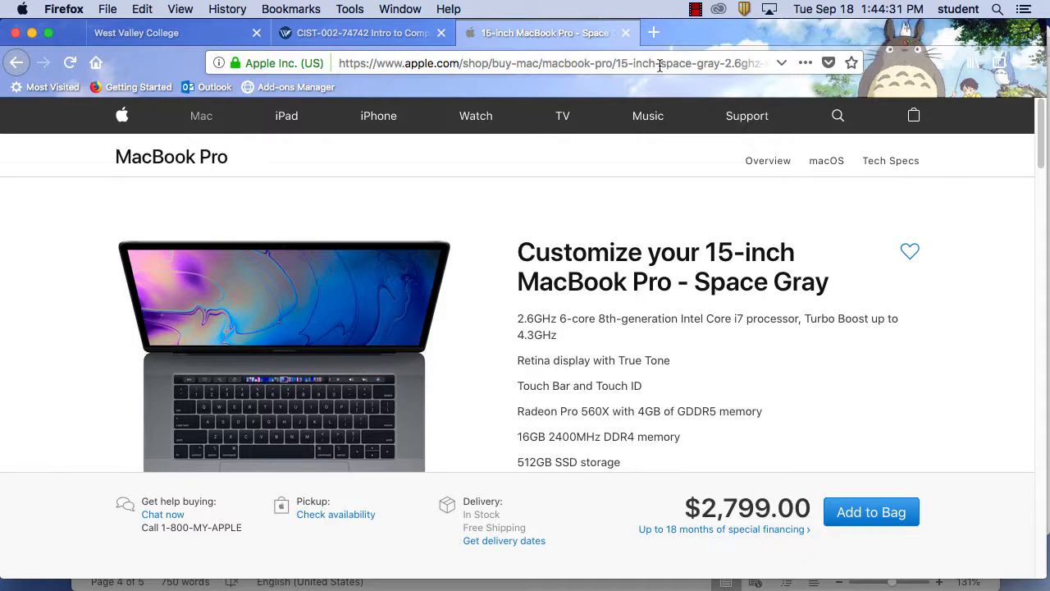
click(590, 69)
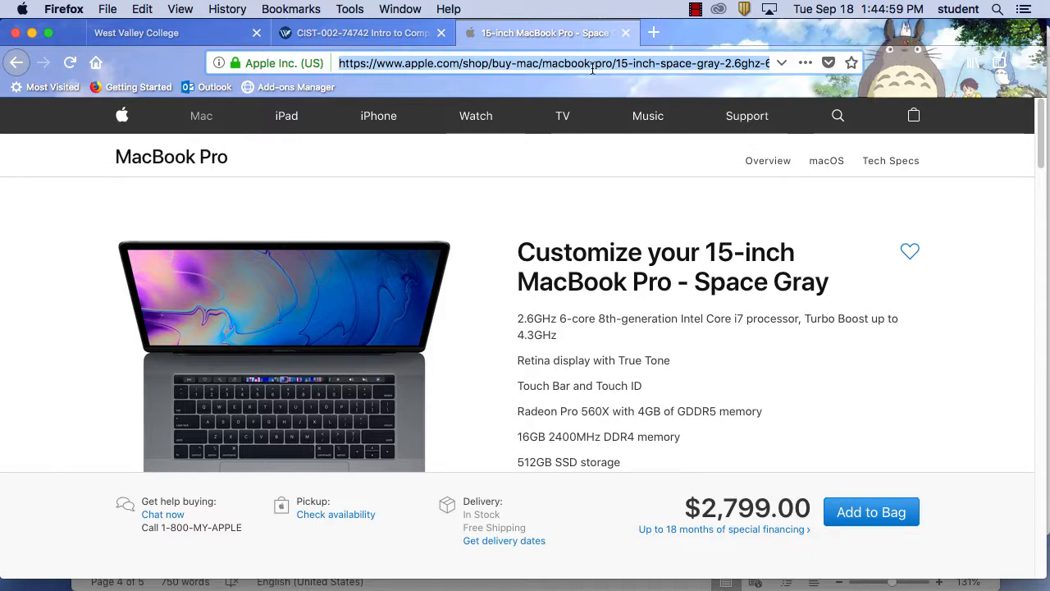
text(go)
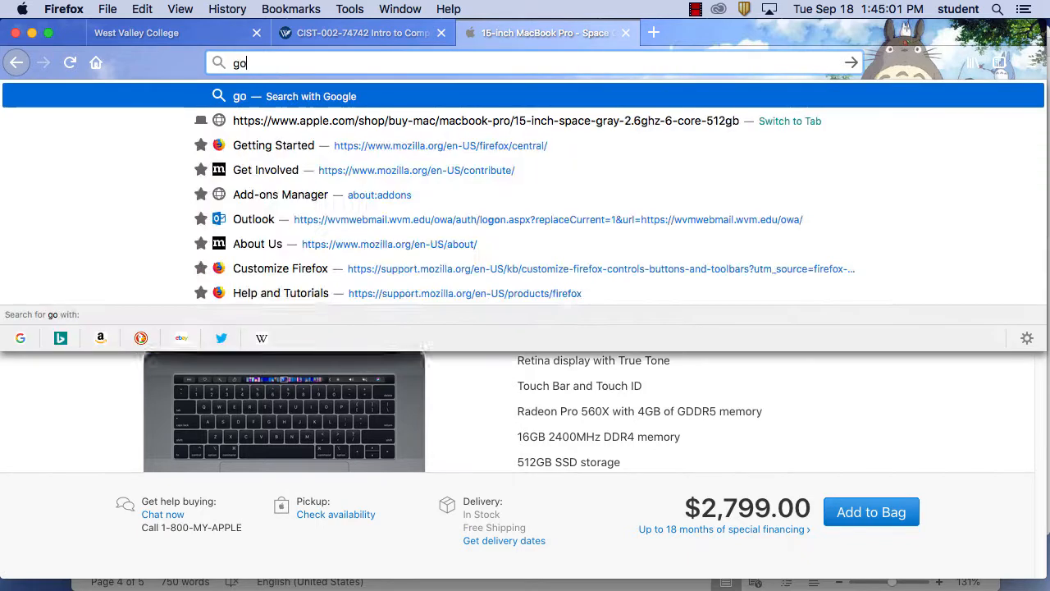
text(ogle.com)
key(Return)
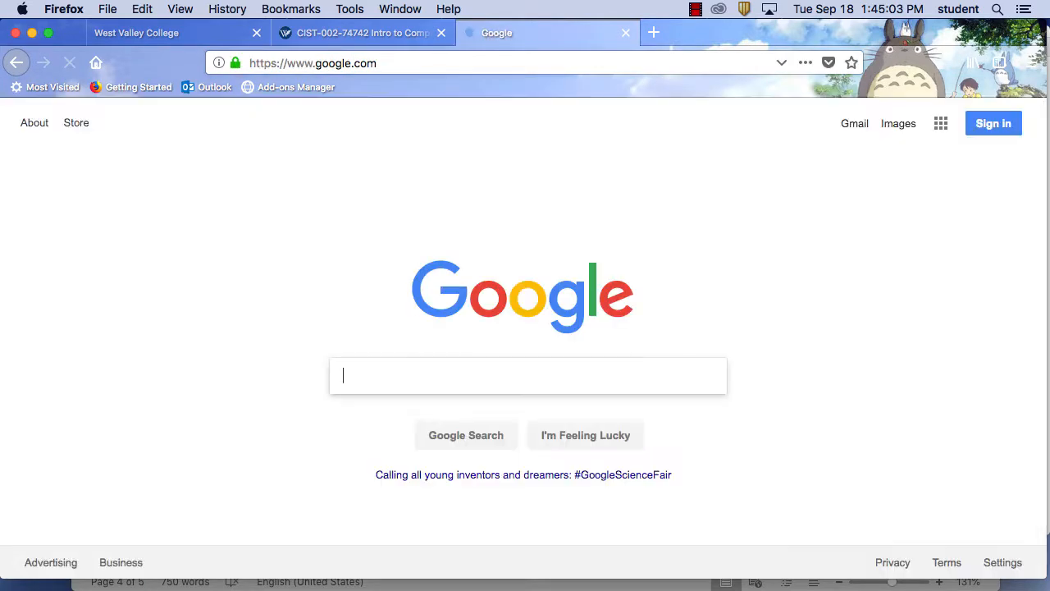
- Search for "windows surface pro" and open the Microsoft Store result for Surface Pro Tablets, Surface Laptop, Surface Book and Surface Go
text(wi)
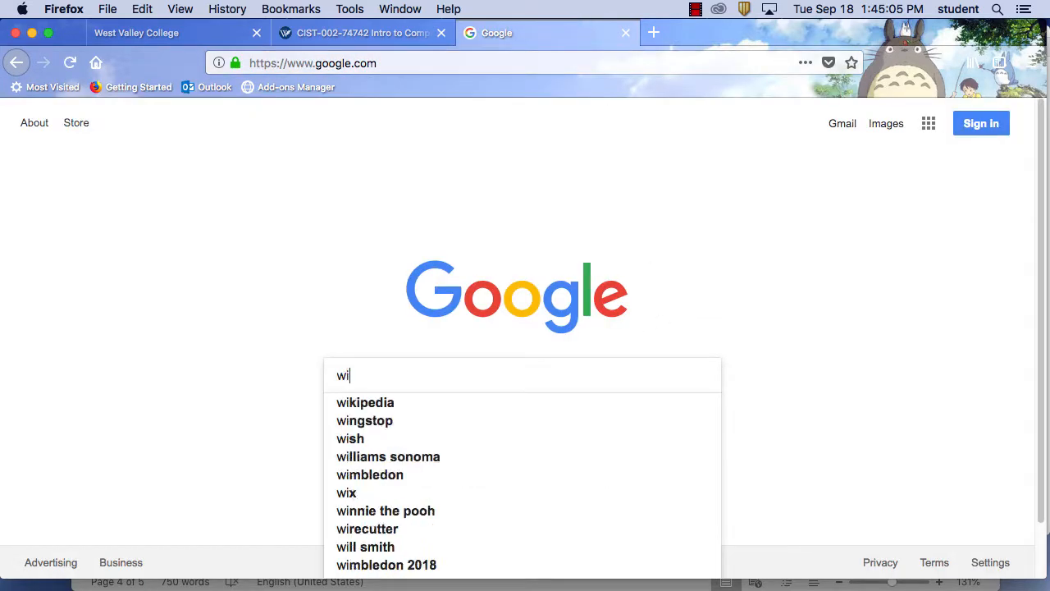
text(ndows suface)
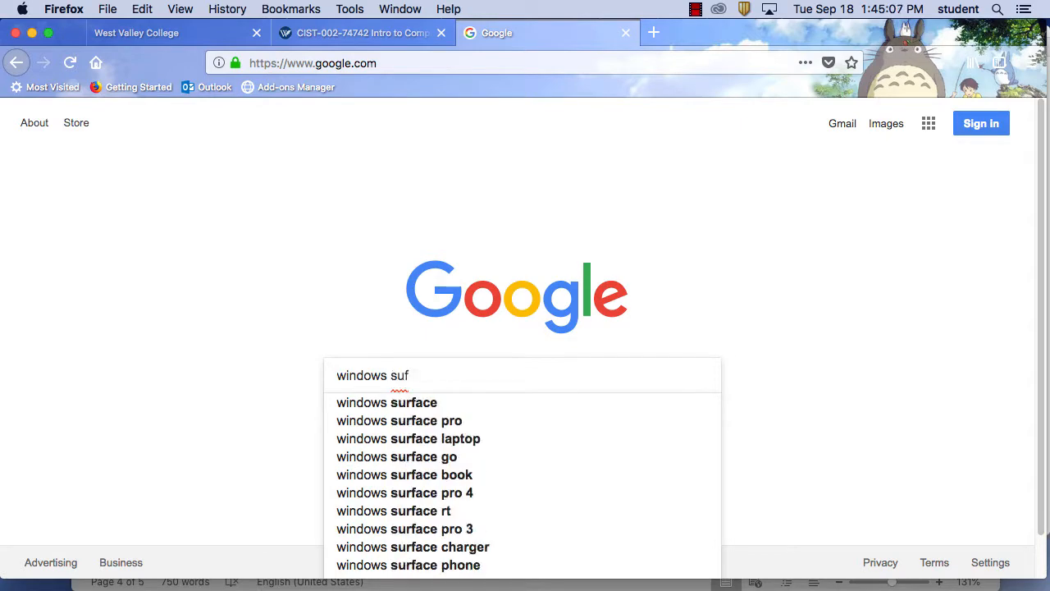
click(472, 420)
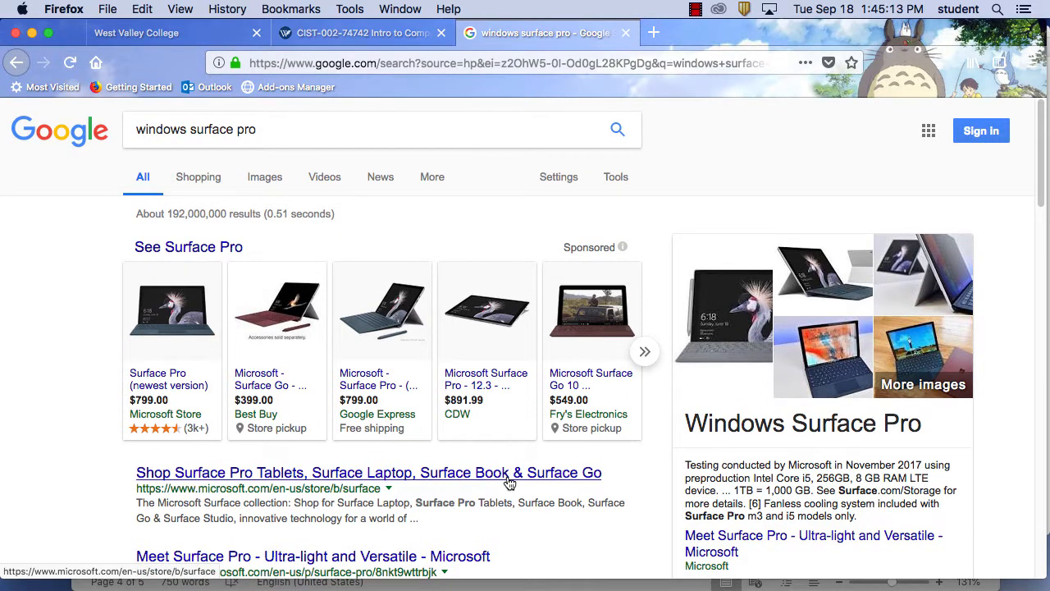
scroll(507, 479, down, 5)
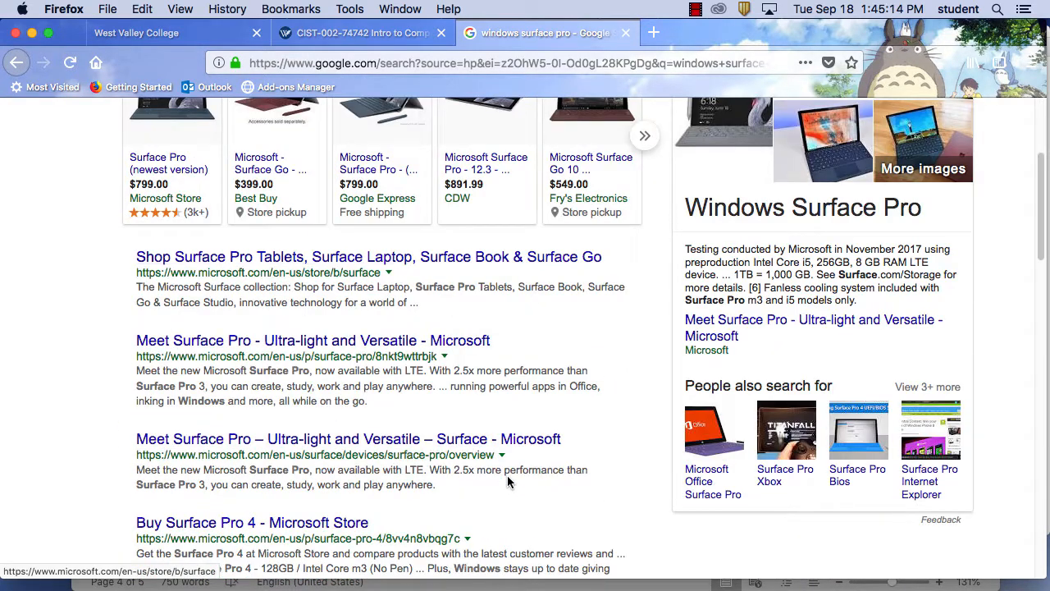
click(460, 260)
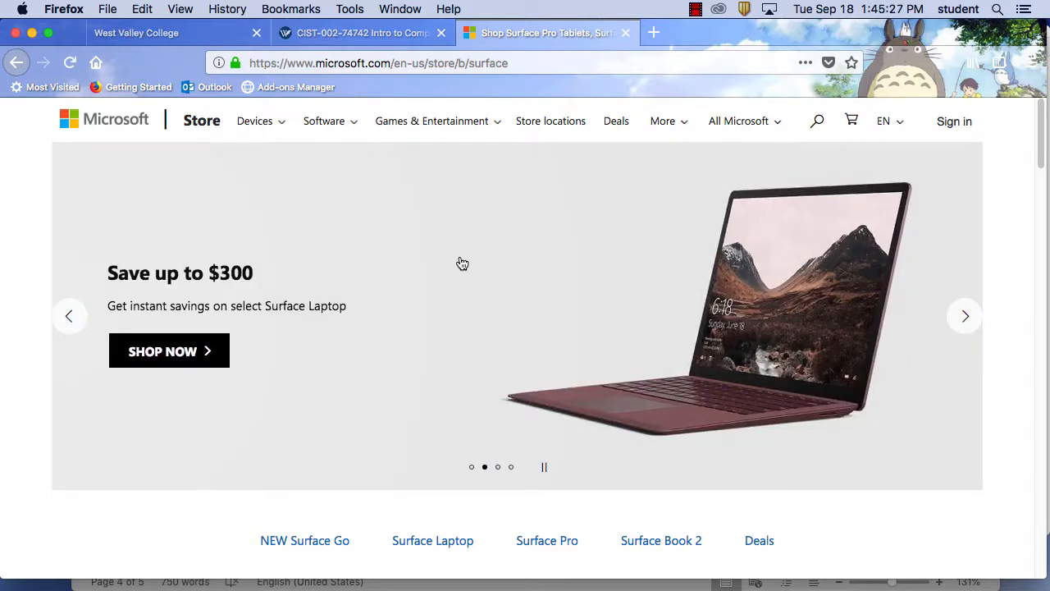
- Open the Surface Pro product page from the store's Surface overview and dismiss the newsletter sign-up form
scroll(563, 335, down, 5)
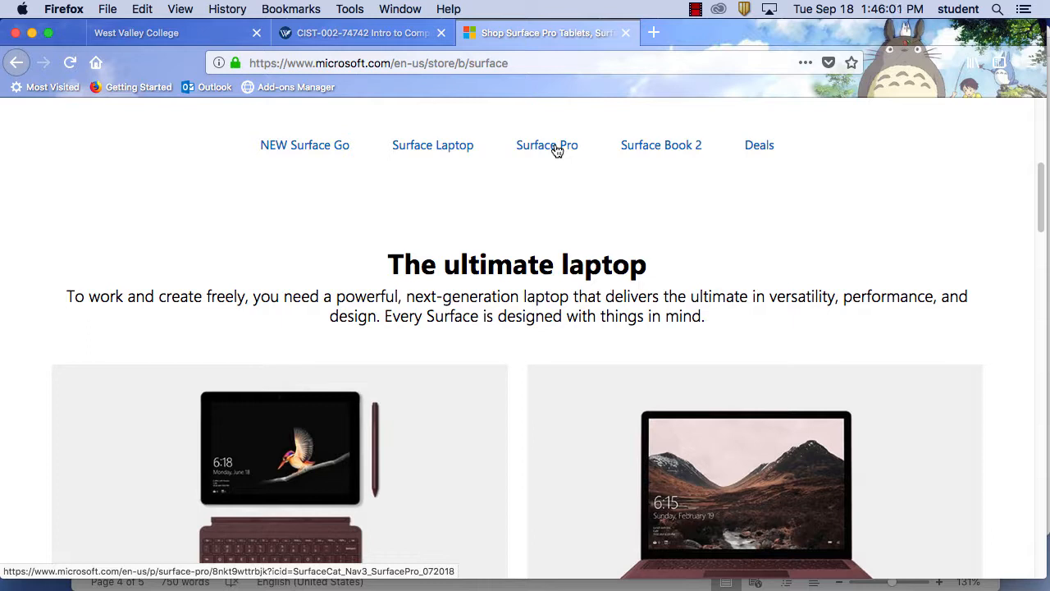
click(556, 147)
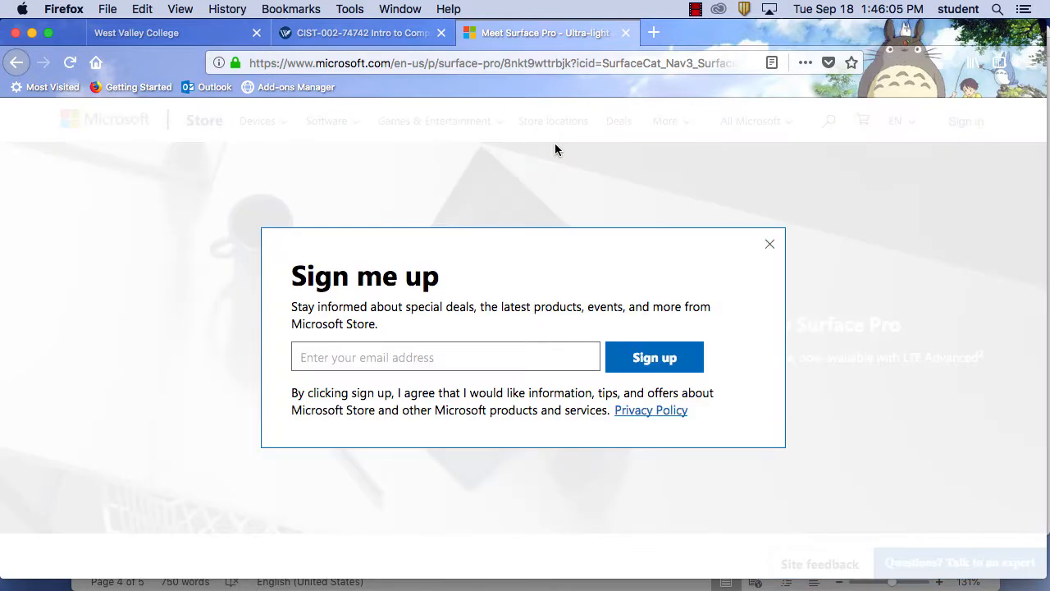
click(770, 244)
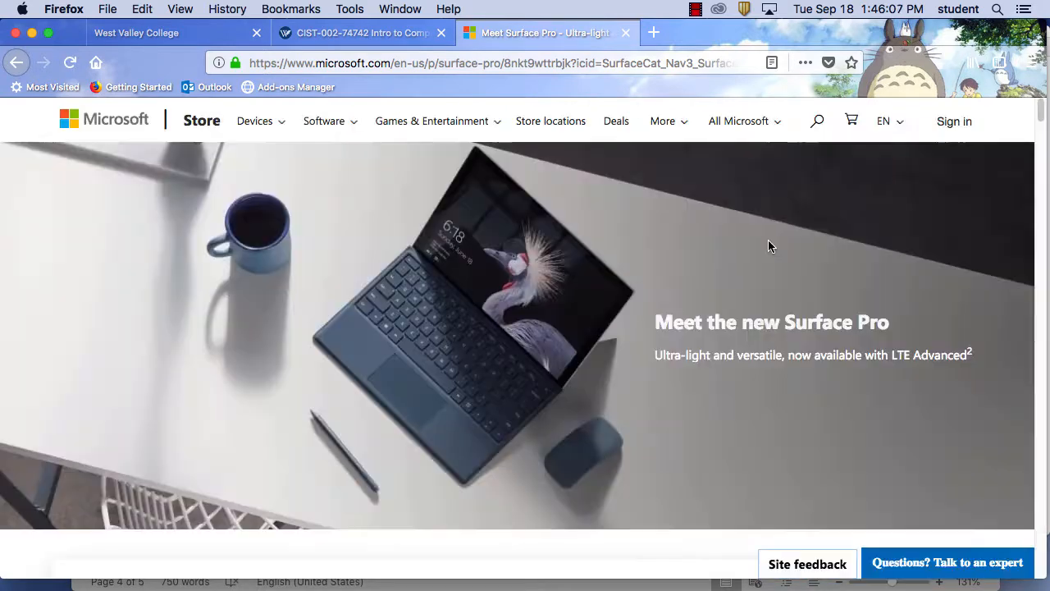
- Examine the Surface Pro product page's overview for hardware details and the available configurations
scroll(722, 279, down, 1)
scroll(714, 291, down, 5)
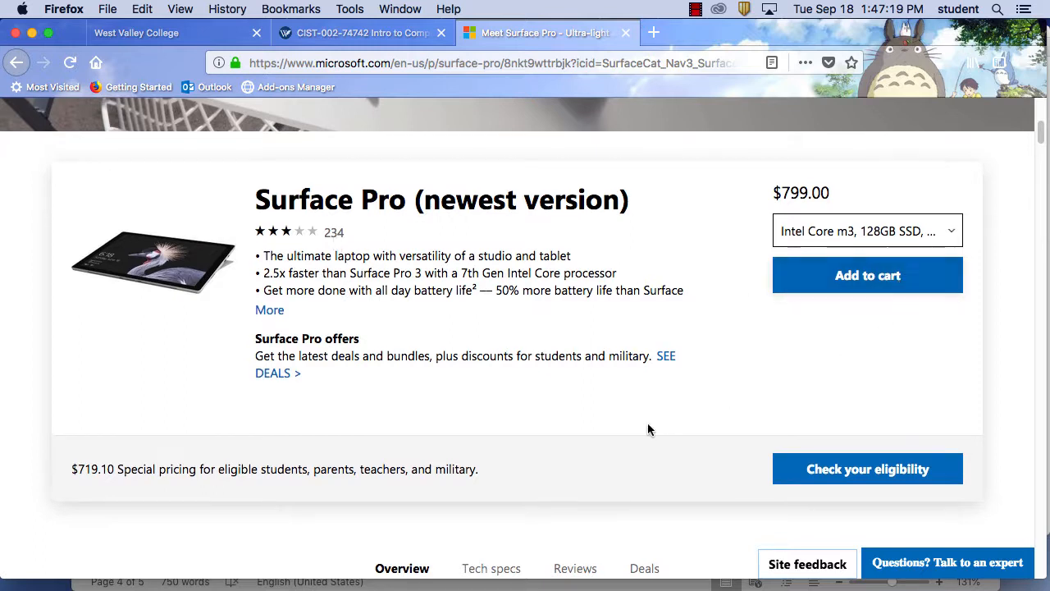
scroll(656, 414, down, 5)
scroll(652, 408, down, 10)
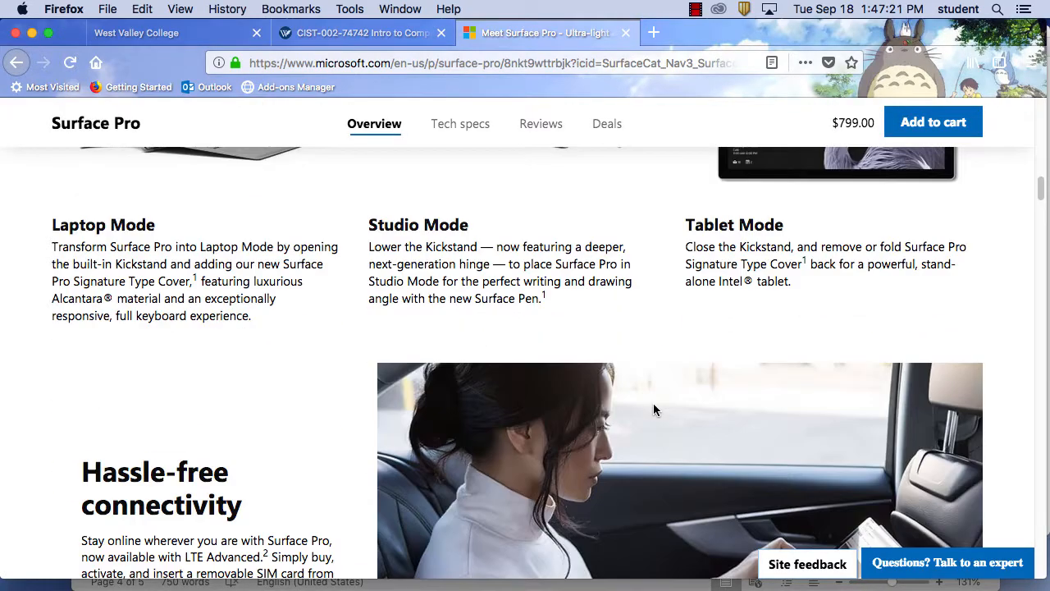
scroll(653, 408, down, 10)
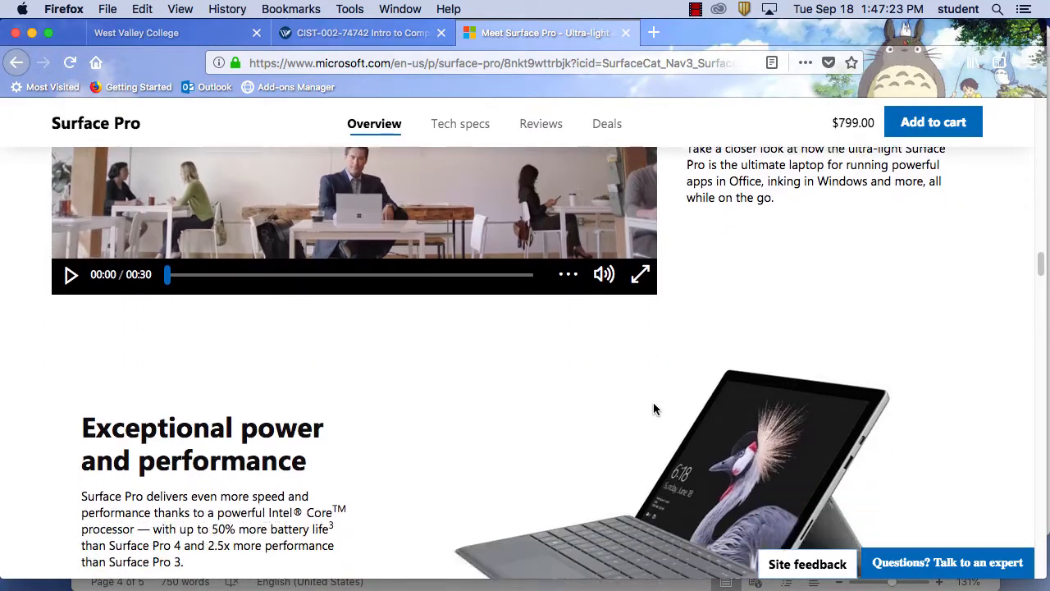
scroll(653, 409, down, 10)
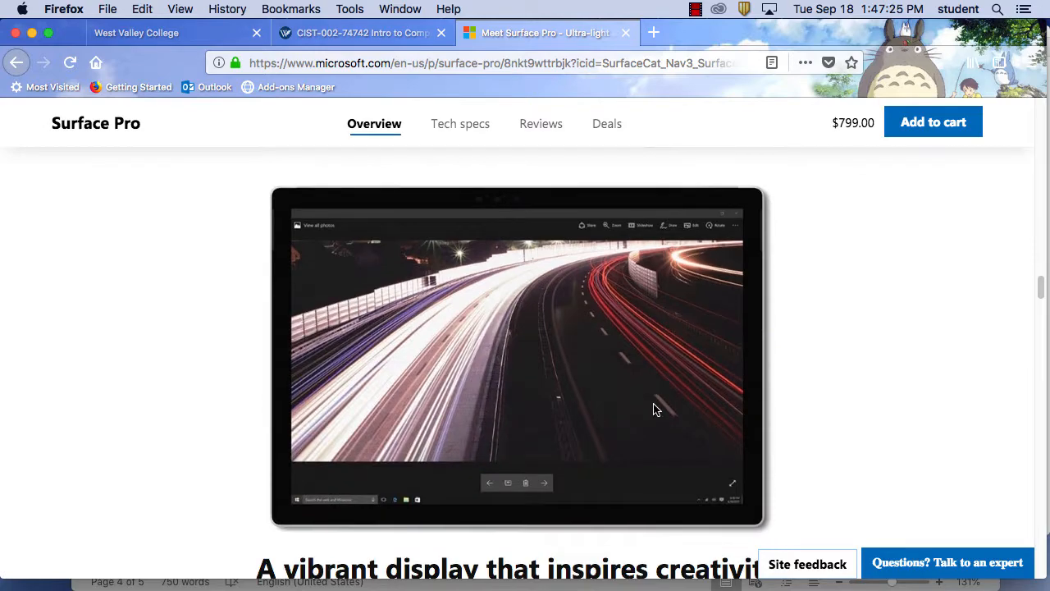
scroll(653, 408, down, 10)
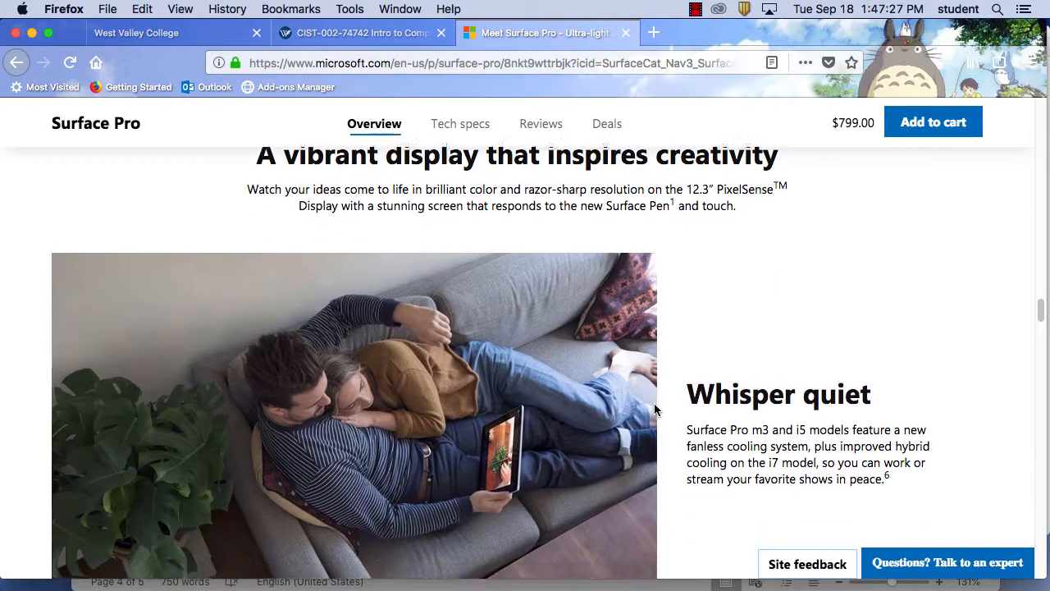
scroll(655, 408, down, 10)
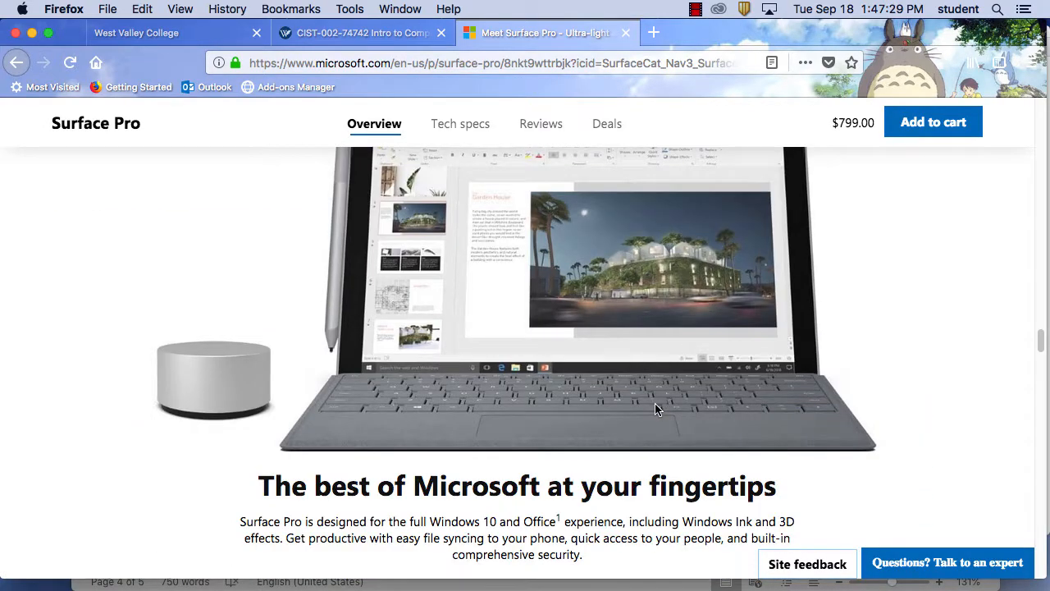
scroll(655, 404, down, 10)
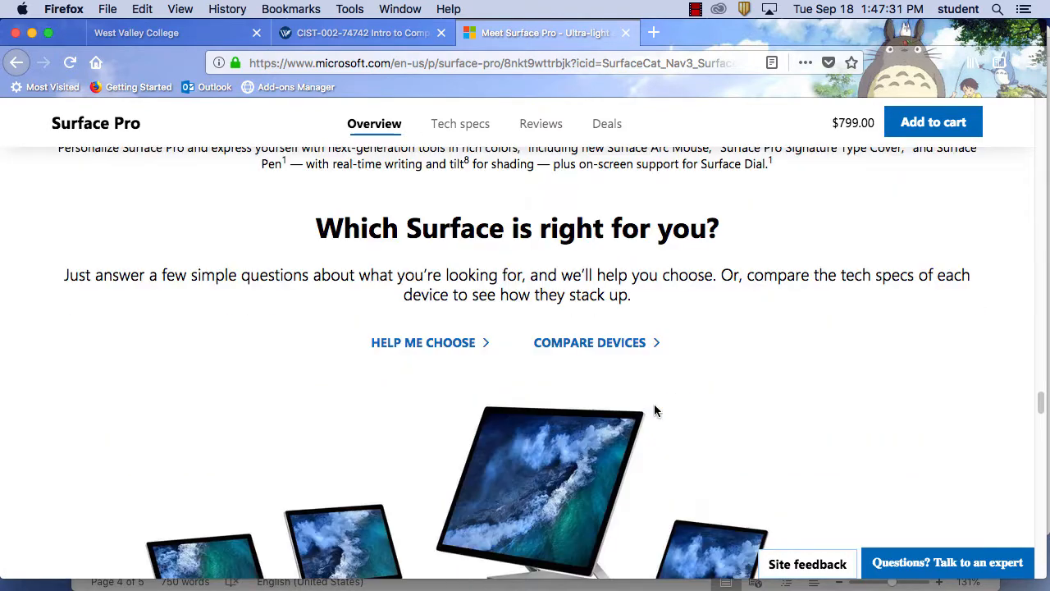
scroll(654, 406, down, 2)
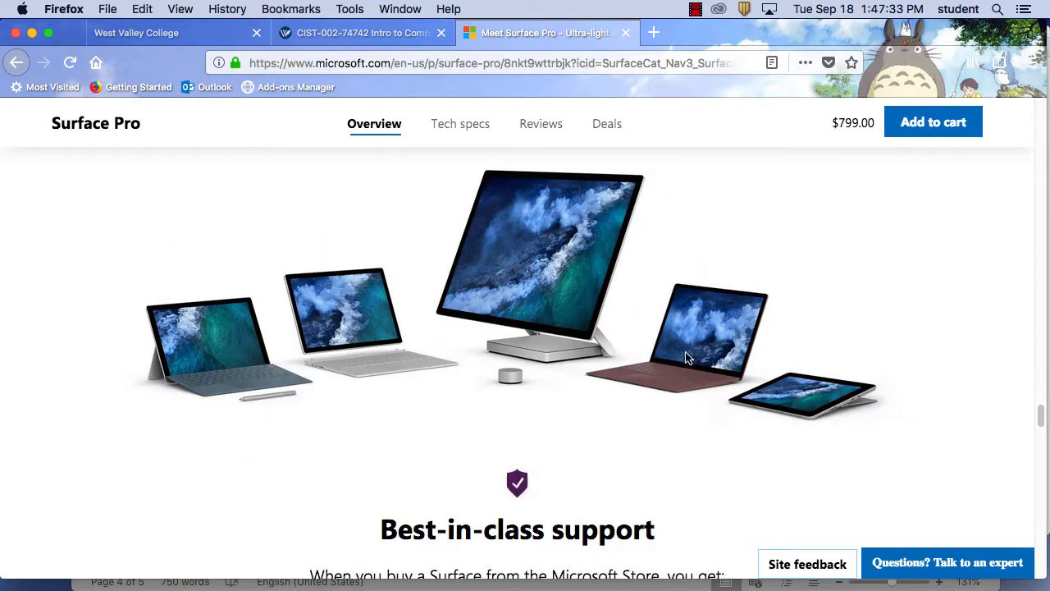
scroll(669, 408, down, 5)
scroll(669, 410, up, 20)
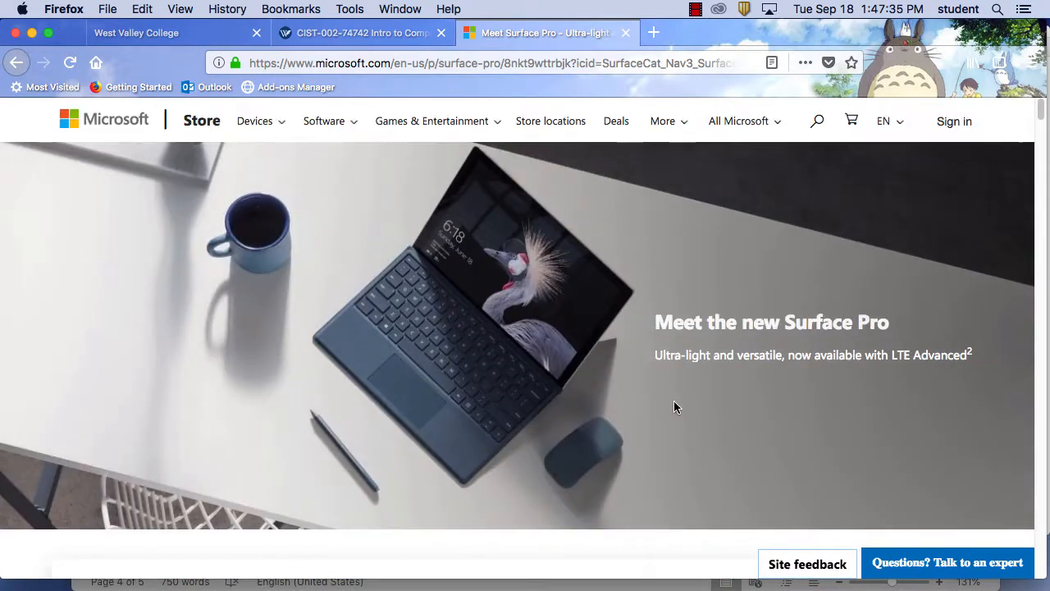
scroll(724, 396, down, 8)
scroll(724, 396, up, 8)
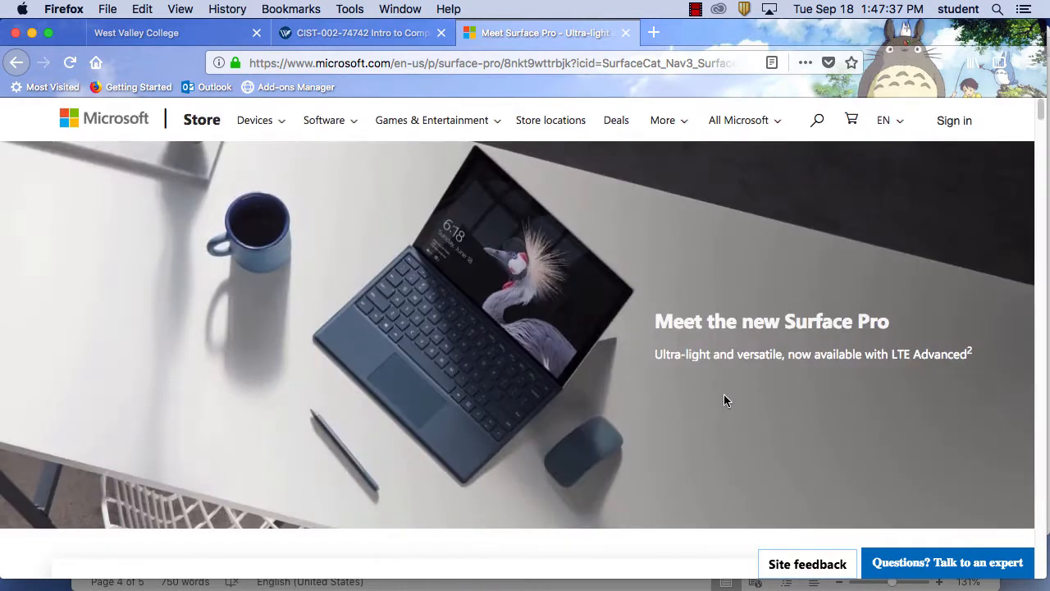
- Dismiss the "Need help?" chat offer and its chat window covering the Surface Pro configuration list
scroll(725, 395, down, 3)
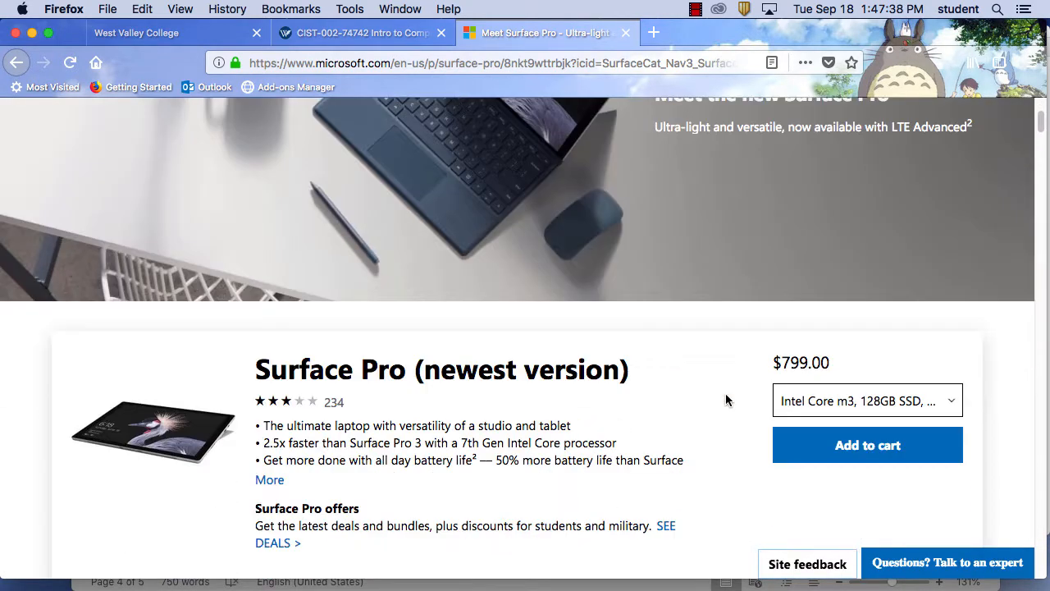
click(947, 401)
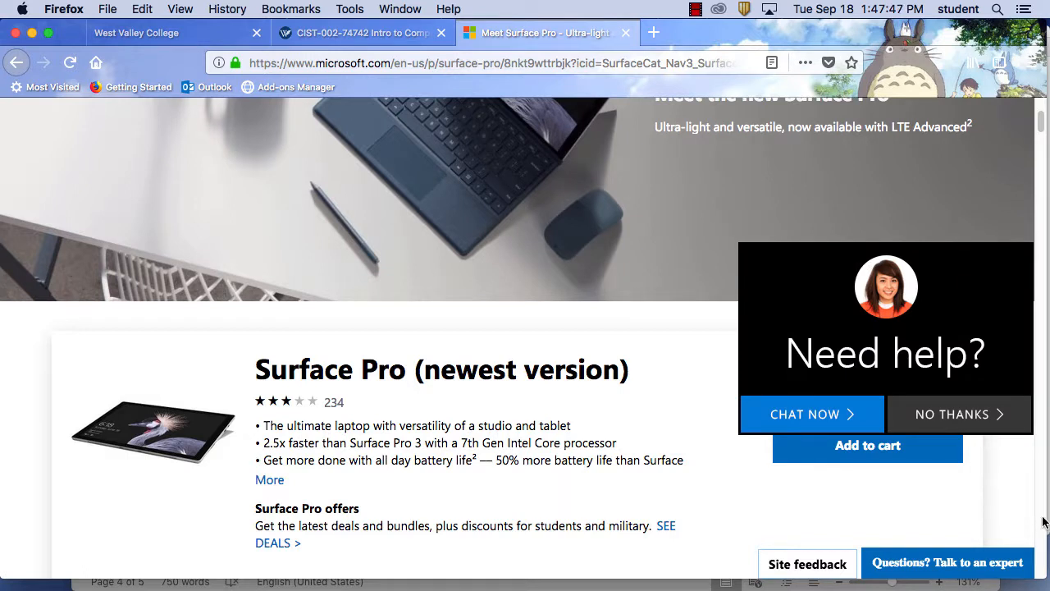
click(840, 417)
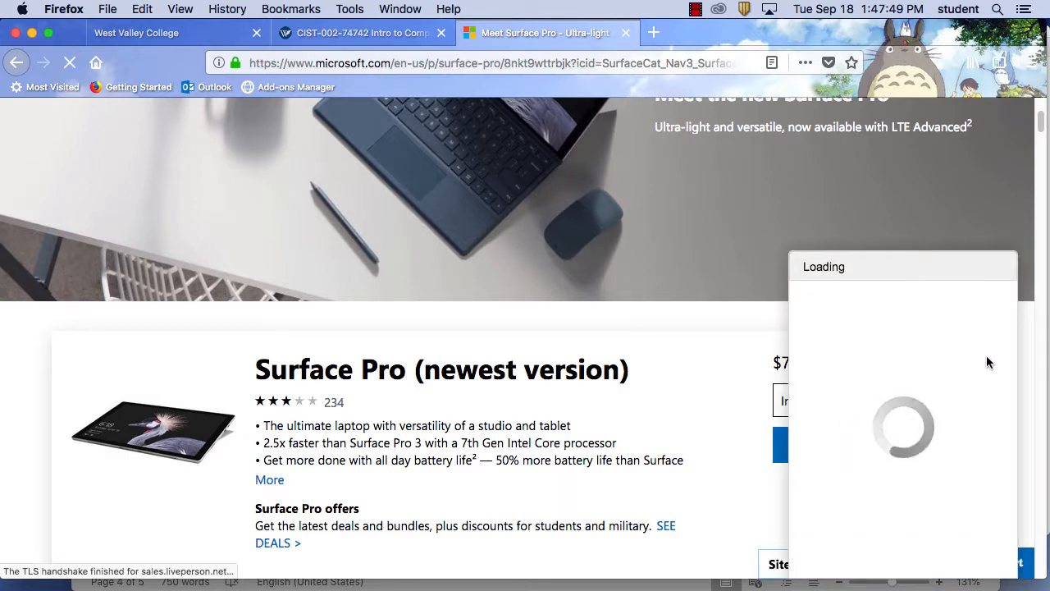
click(1004, 268)
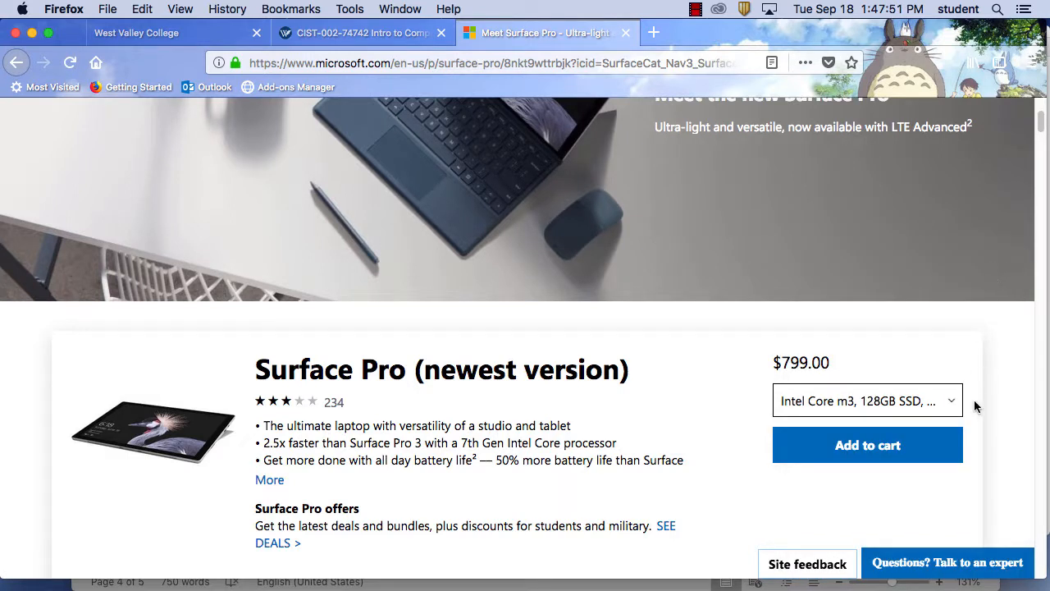
- Try to choose the Intel Core i7, 1TB SSD, 16GB RAM configuration for the Surface Pro
click(951, 401)
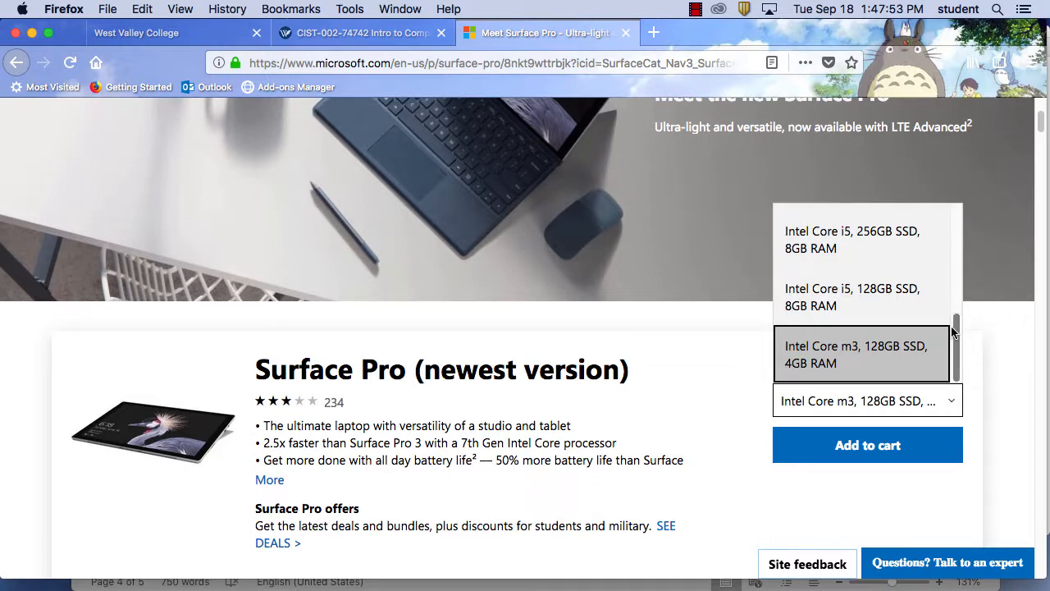
click(955, 322)
click(952, 402)
click(957, 336)
click(949, 400)
scroll(950, 353, up, 5)
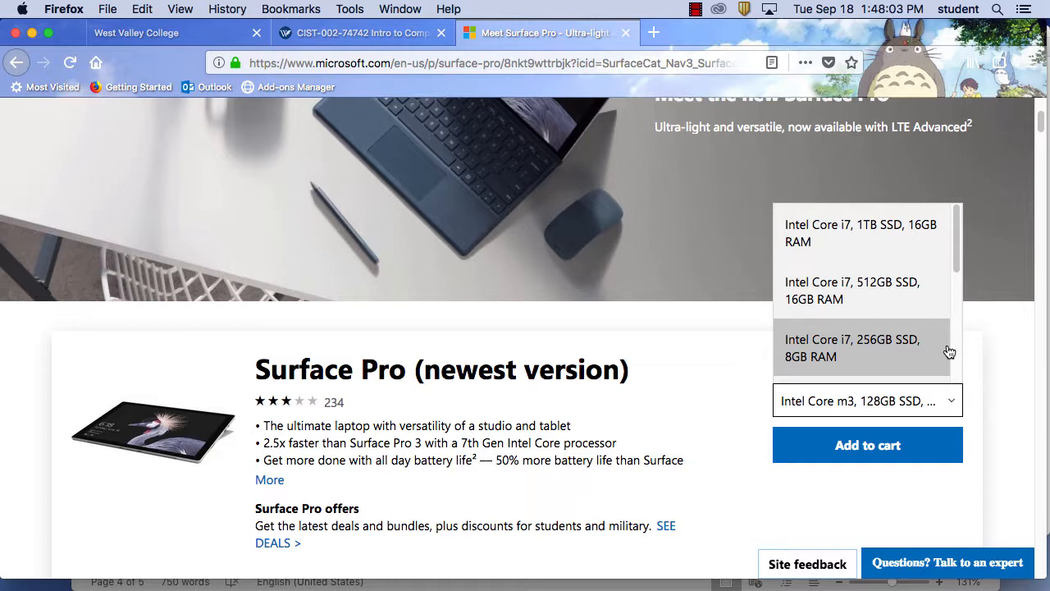
click(854, 242)
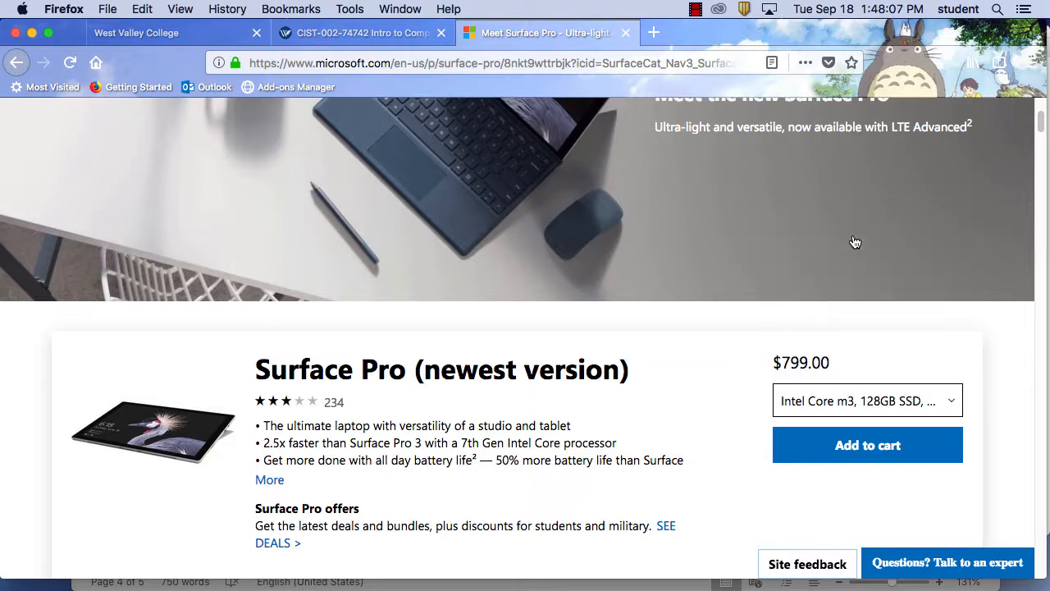
click(953, 402)
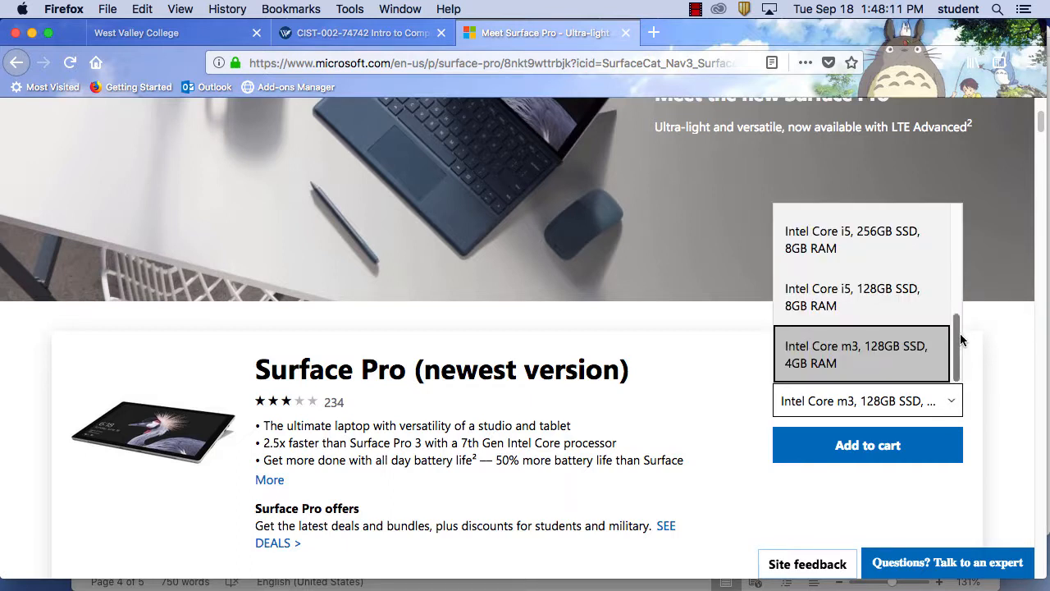
scroll(958, 348, up, 2)
scroll(958, 348, up, 2)
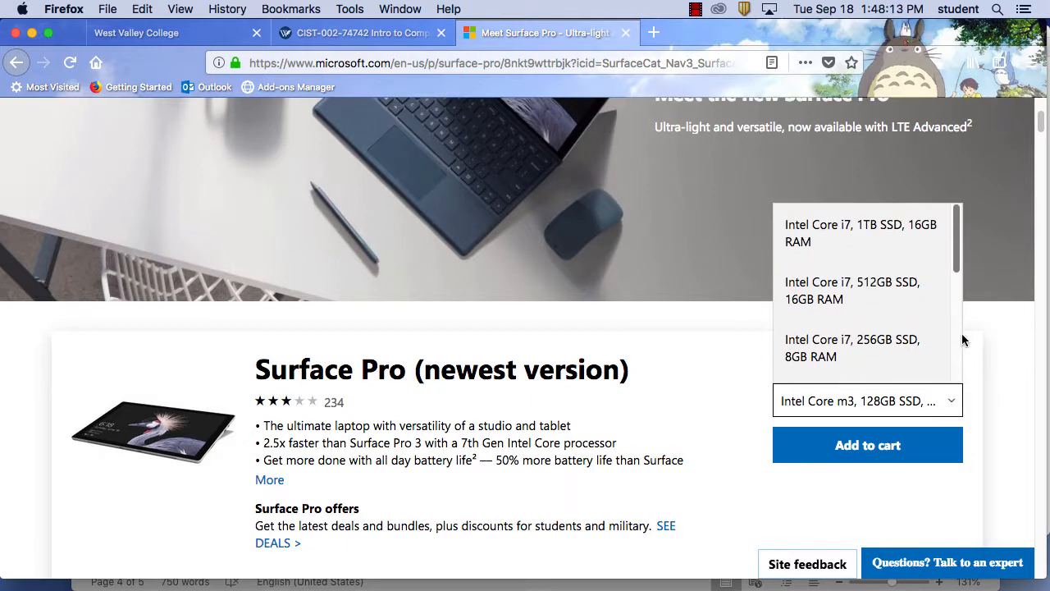
click(818, 231)
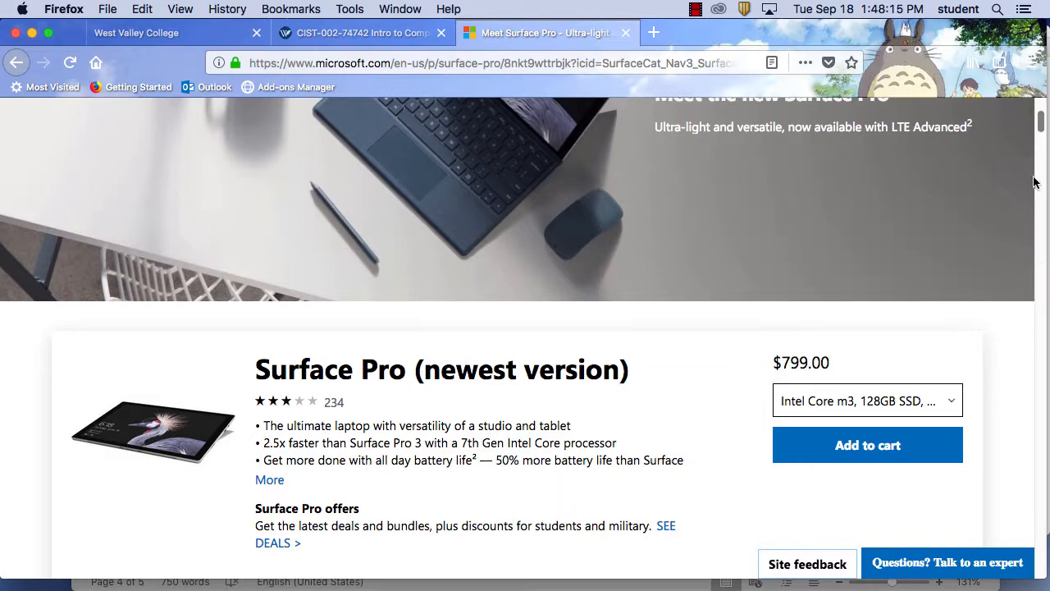
- Retry selecting the Surface Pro configuration with Intel Core i7, 1TB SSD and 16GB RAM
scroll(1020, 424, down, 4)
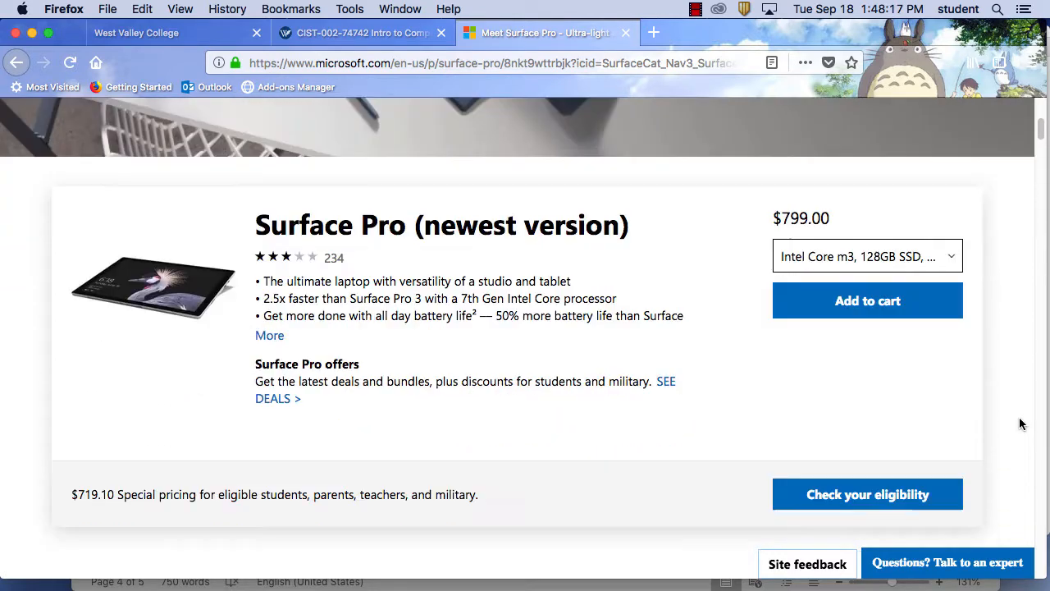
click(953, 258)
click(964, 353)
click(955, 261)
click(961, 322)
click(955, 261)
click(962, 326)
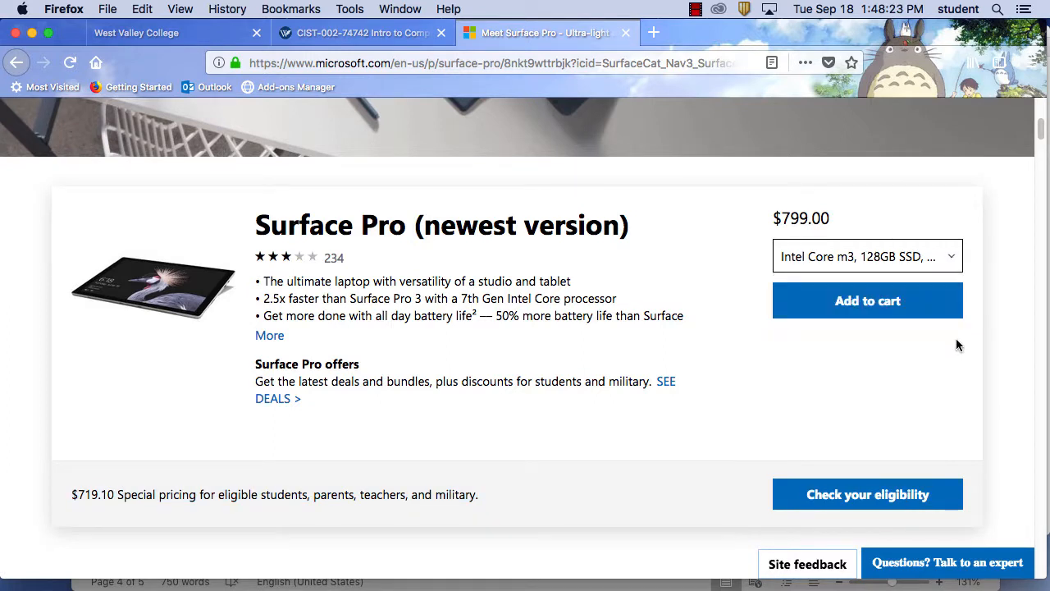
click(955, 260)
scroll(949, 345, down, 3)
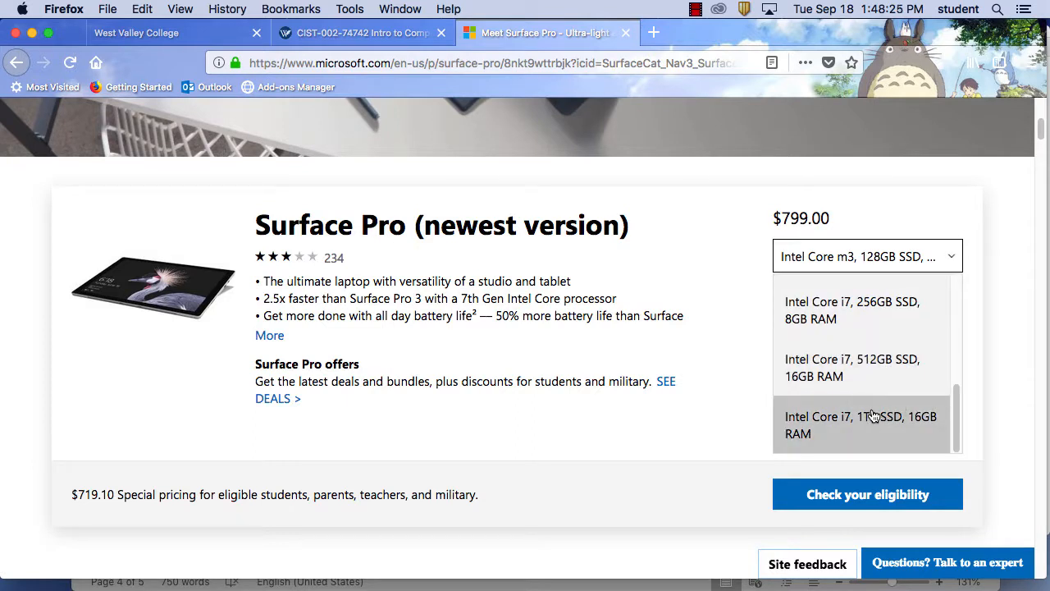
click(873, 413)
- Add the Surface Pro to the cart and return to its product page
click(894, 302)
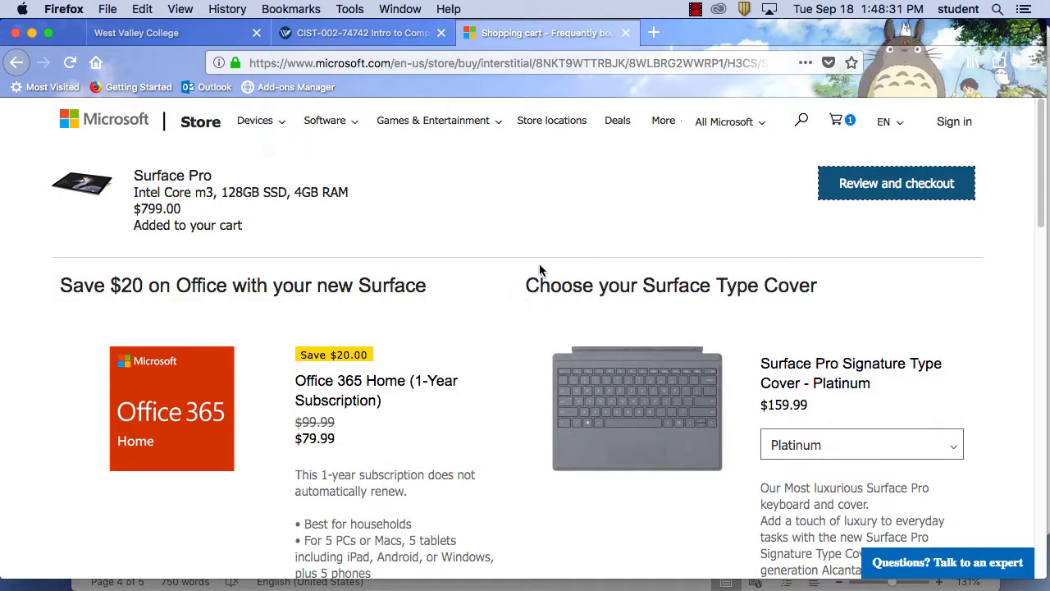
click(17, 63)
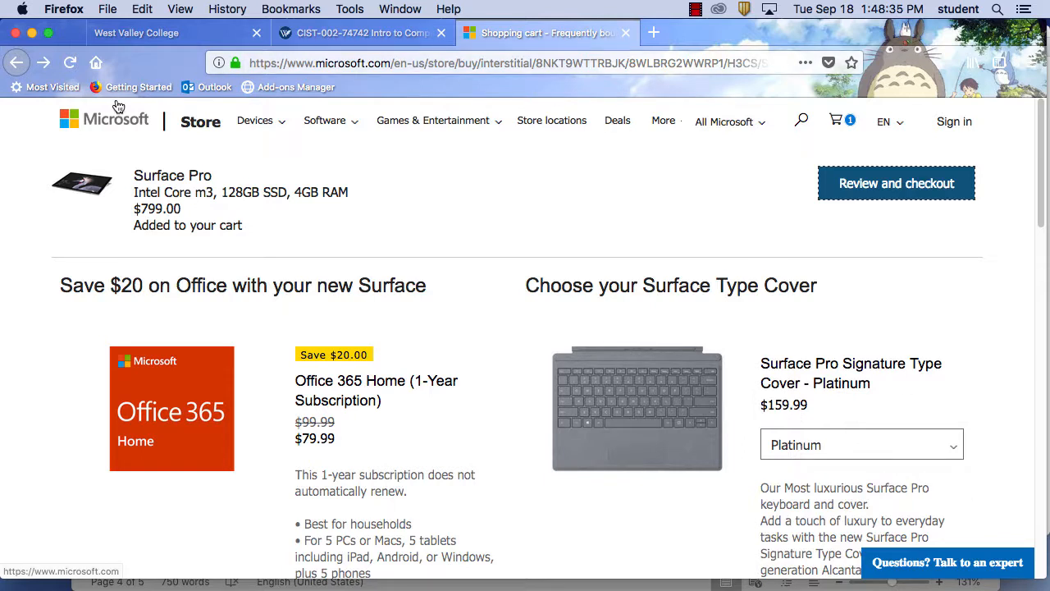
click(16, 64)
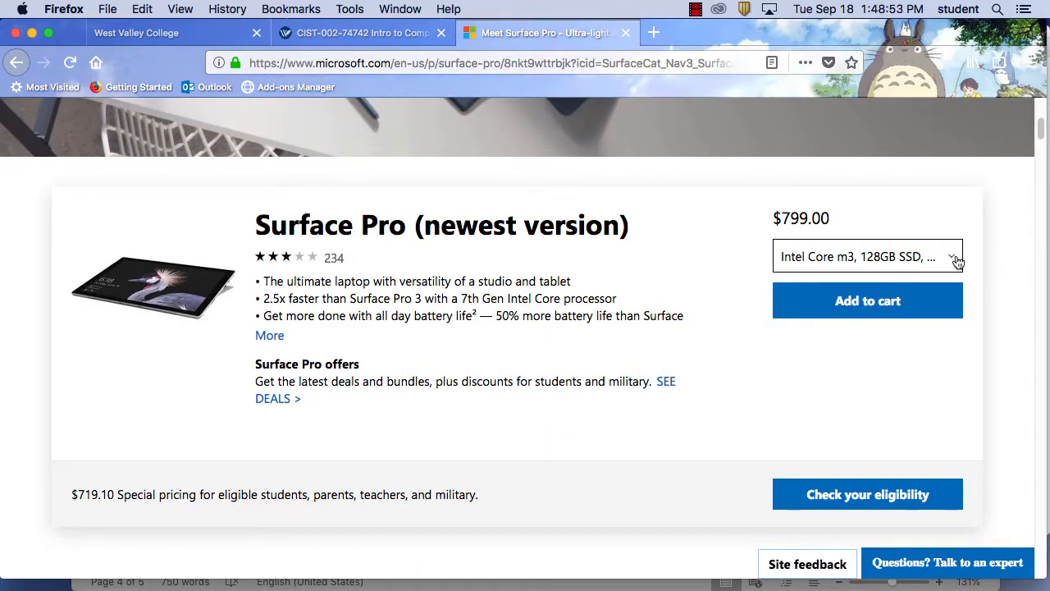
- Try once more to switch the Surface Pro to Intel Core i7, 1TB SSD, 16GB RAM
click(957, 261)
click(958, 324)
click(954, 259)
click(960, 320)
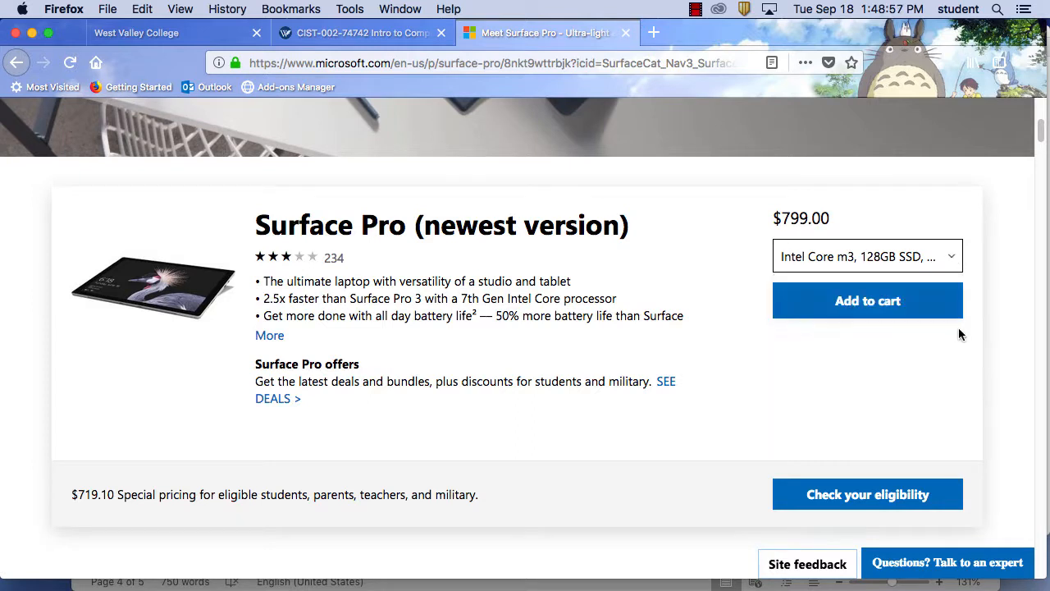
click(953, 263)
scroll(939, 334, down, 3)
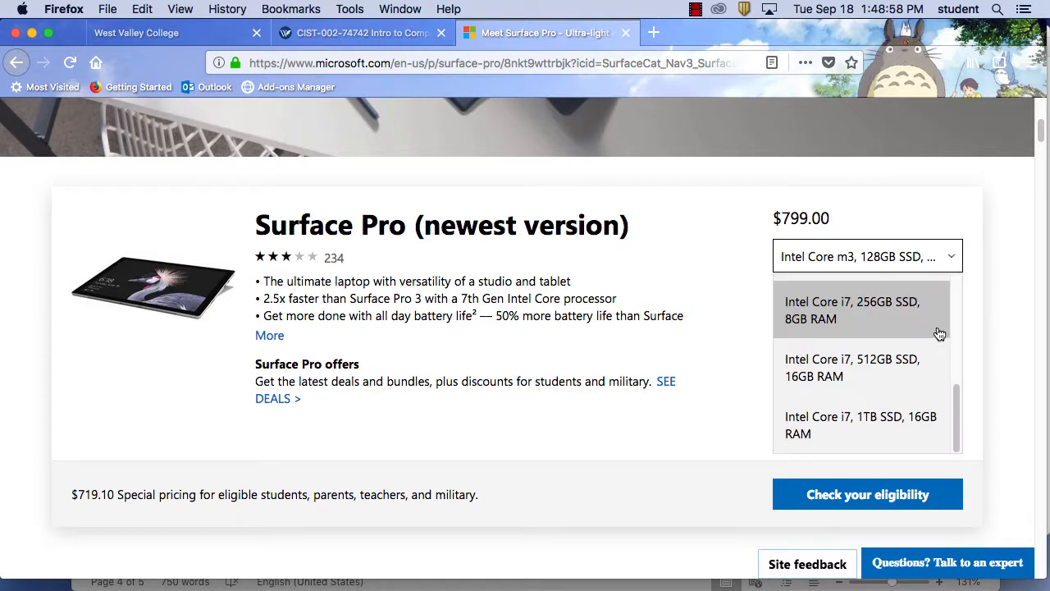
click(846, 419)
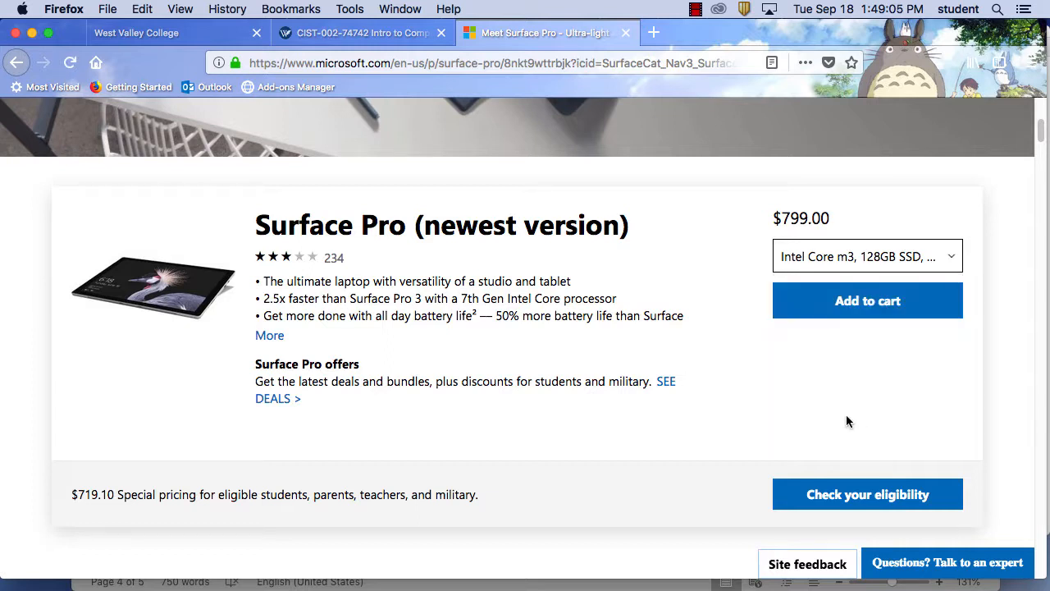
drag(572, 62, 836, 71)
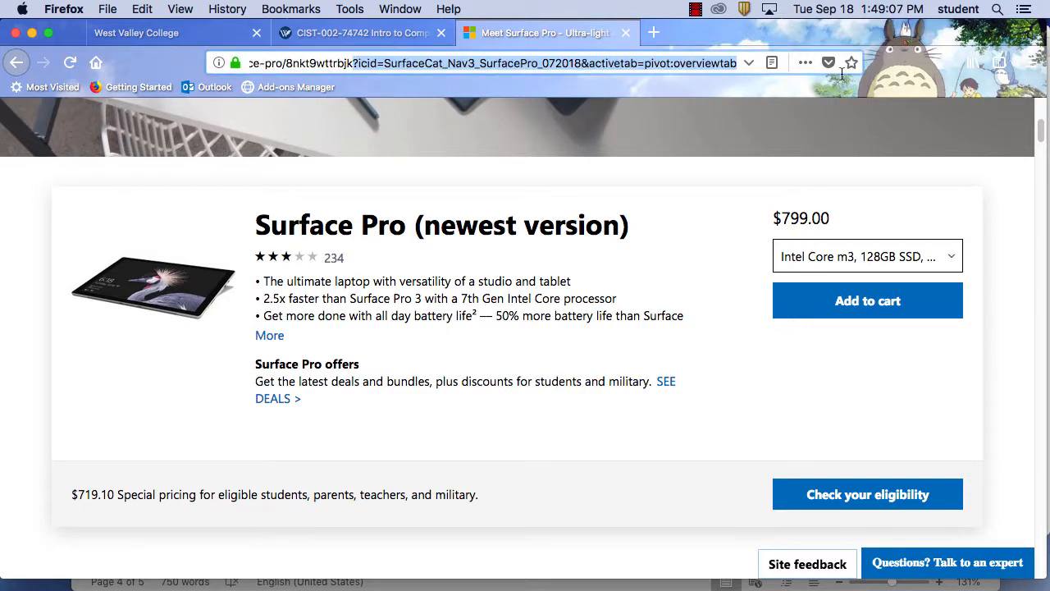
key(BackSpace)
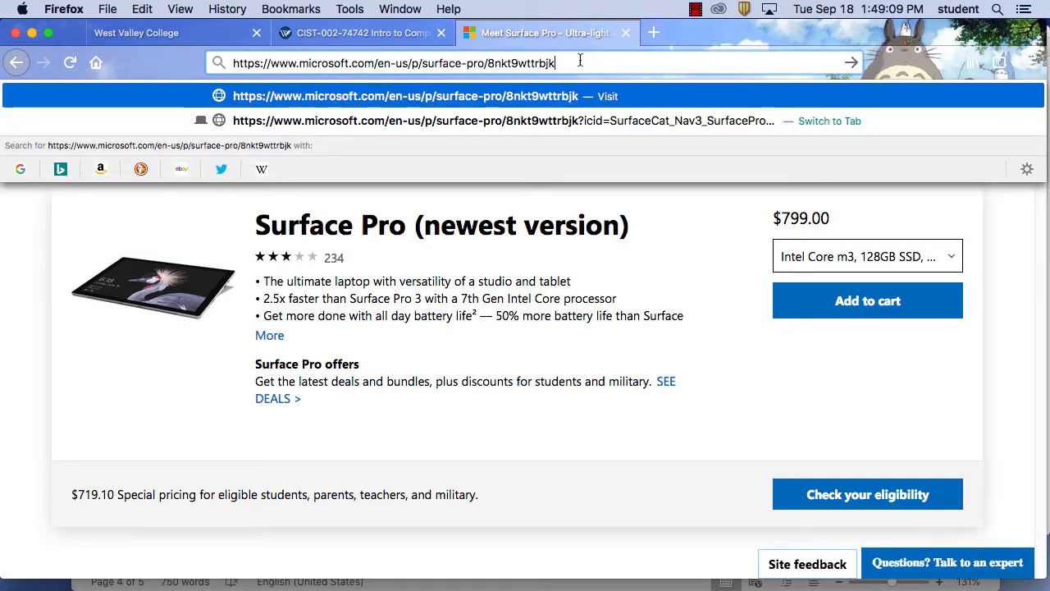
drag(557, 63, 198, 65)
key(super+c)
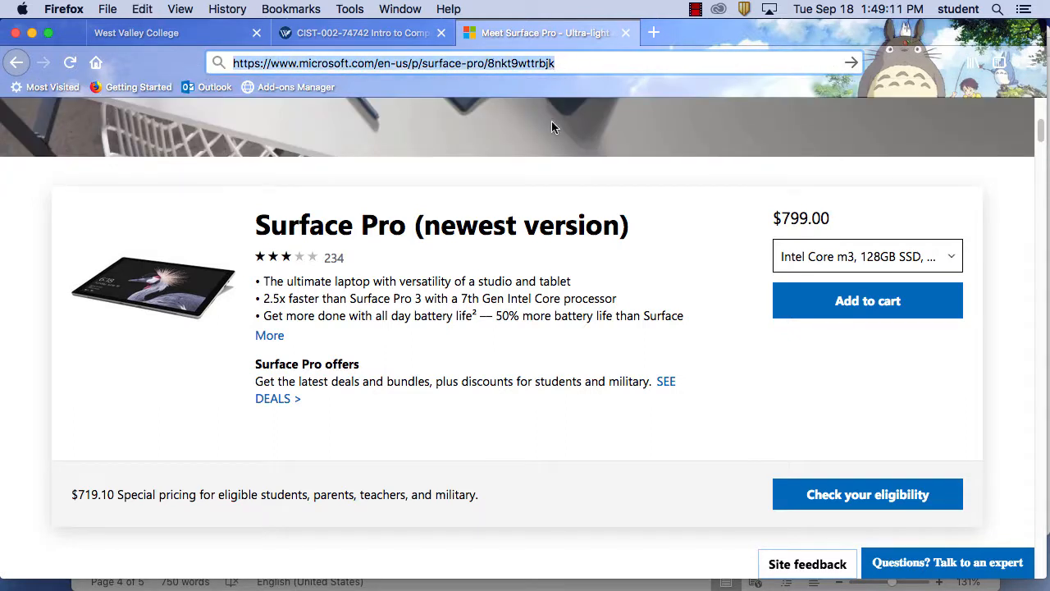
- Switch to Chrome and load the copied Surface Pro address in place of the West Valley College page
click(289, 561)
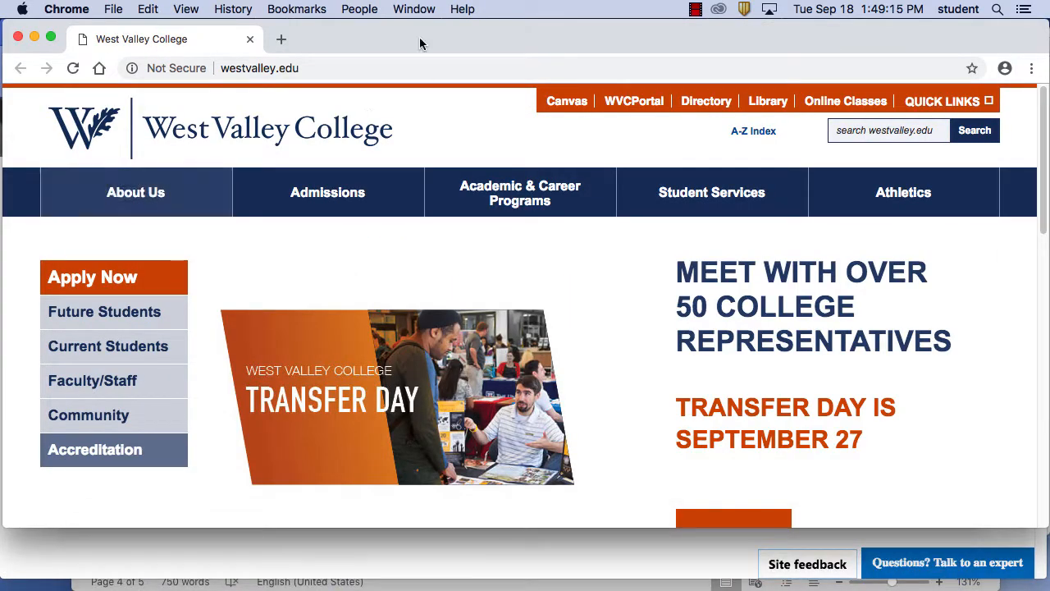
click(394, 70)
key(super+v)
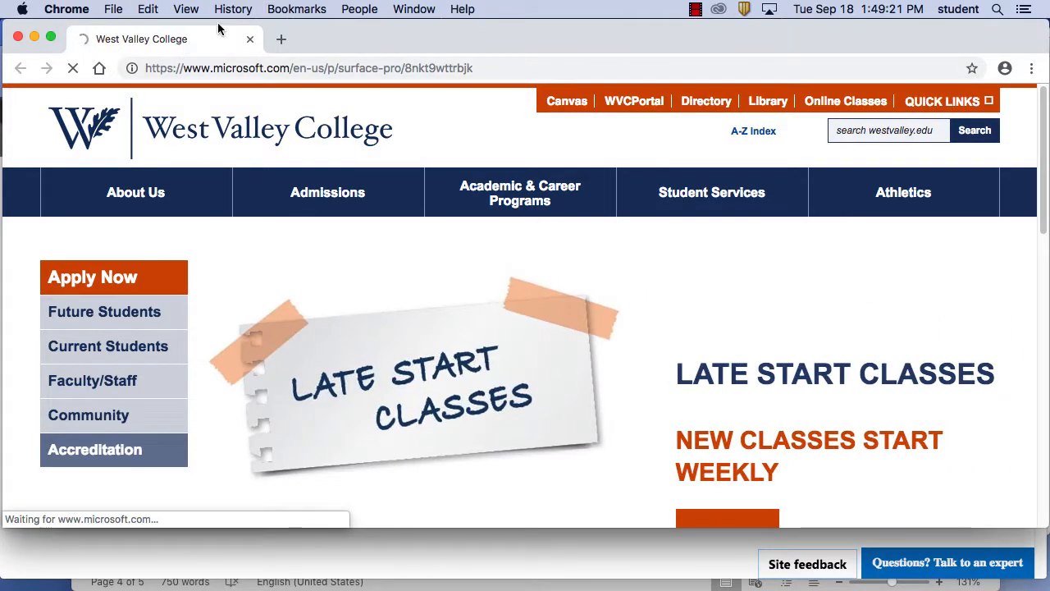
click(475, 67)
click(476, 68)
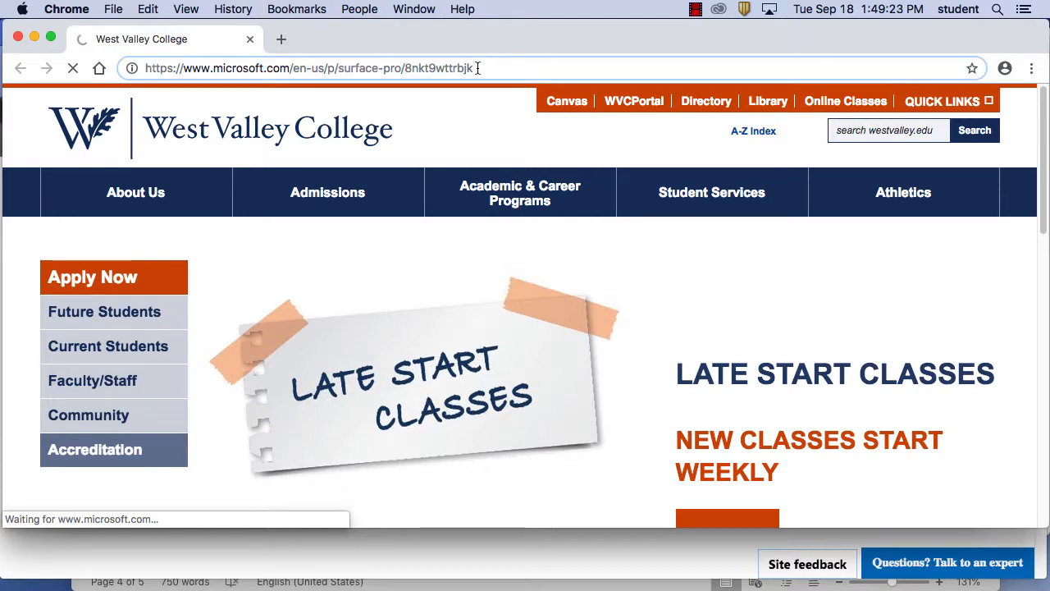
- Try to load the Surface Pro address with the trailing product code /8nkt9wttrbjk removed
key(BackSpace)
key(BackSpace)
key(BackSpace)
key(BackSpace)
key(BackSpace)
key(BackSpace)
key(BackSpace)
key(BackSpace)
key(BackSpace)
key(BackSpace)
key(BackSpace)
key(BackSpace)
key(BackSpace)
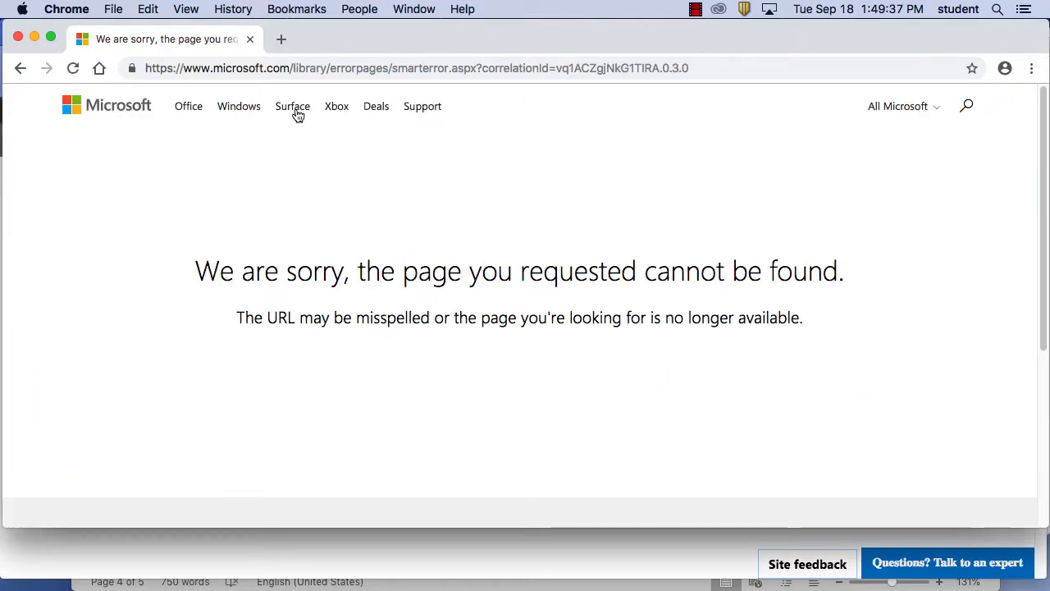
- Go to Microsoft's Windows site and open its Laptops device category
click(231, 112)
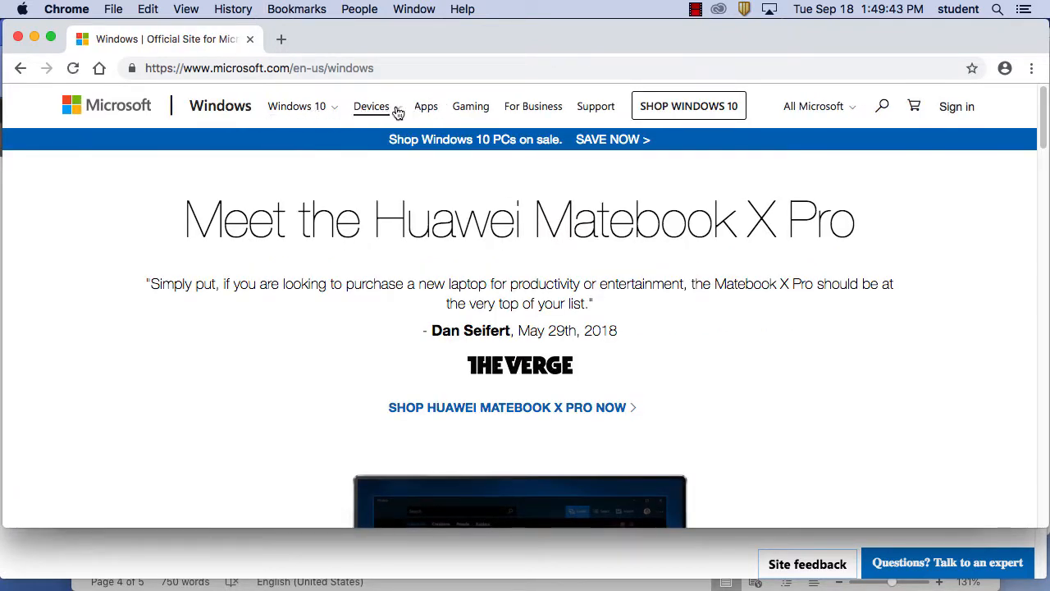
click(399, 112)
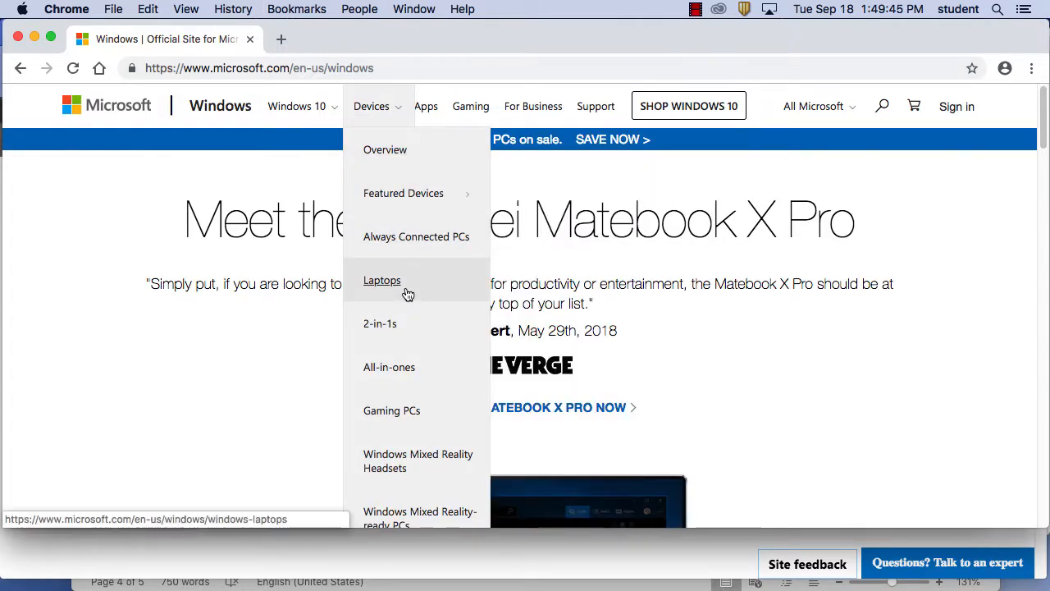
click(400, 283)
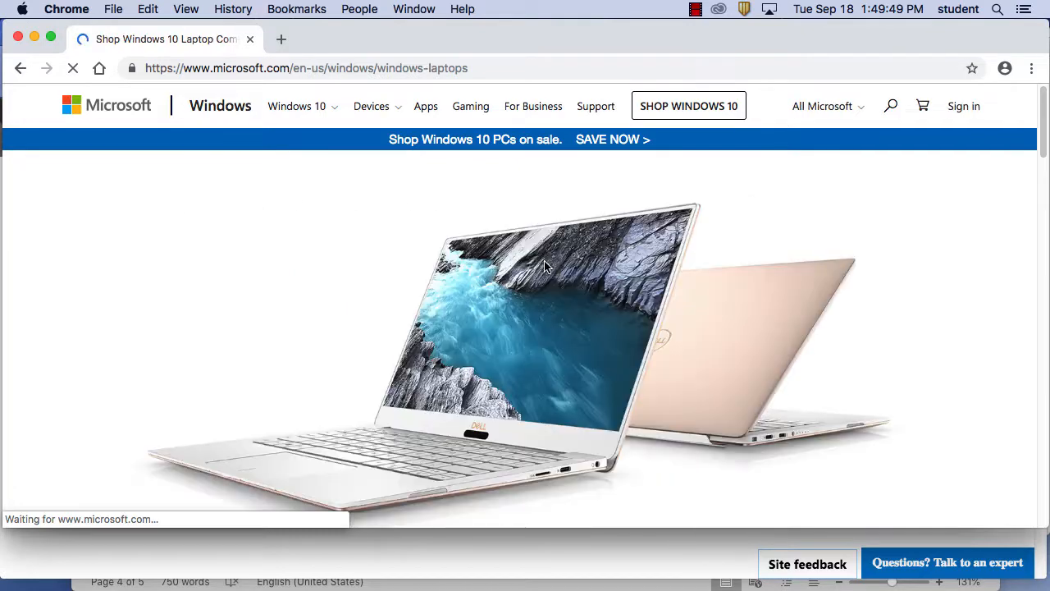
- Browse the Windows 10 laptop listings and examine the specifications of the Surface Book 2 (15 inch) and Surface Laptop
scroll(758, 273, down, 10)
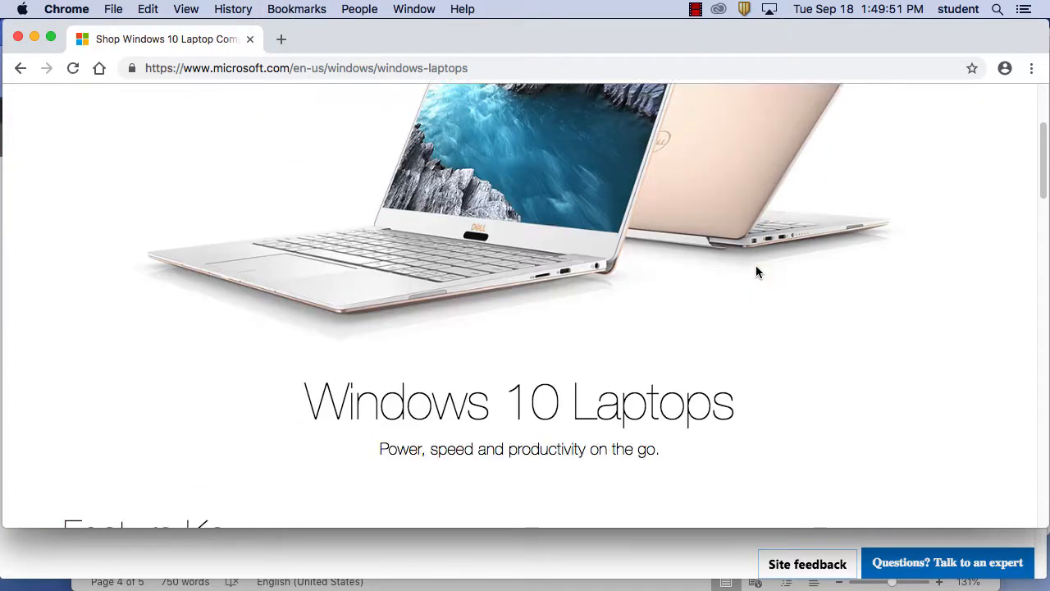
scroll(758, 276, down, 2)
scroll(755, 267, up, 12)
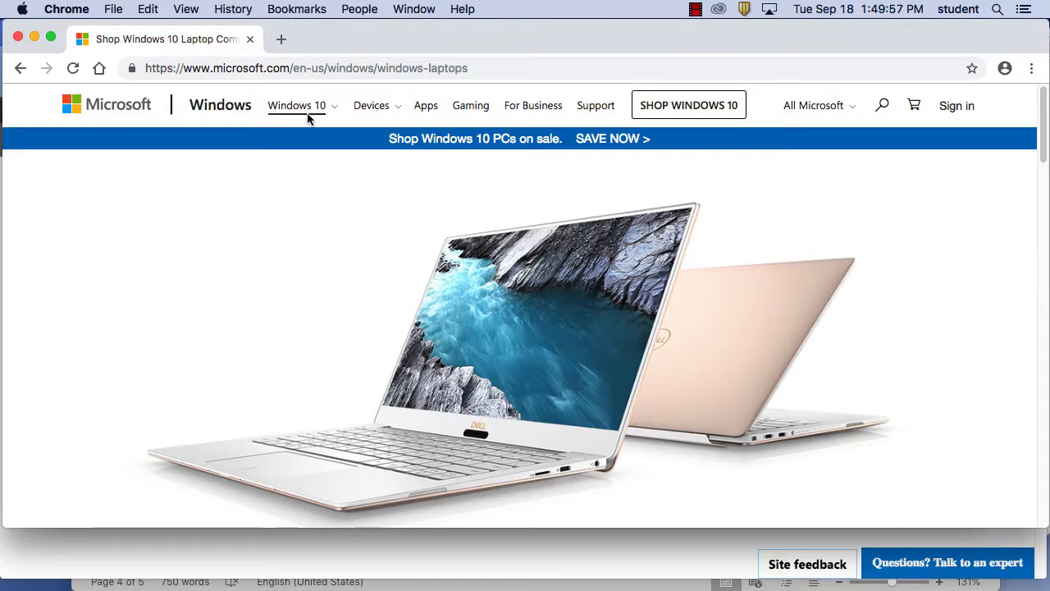
scroll(668, 314, down, 1)
scroll(668, 314, up, 1)
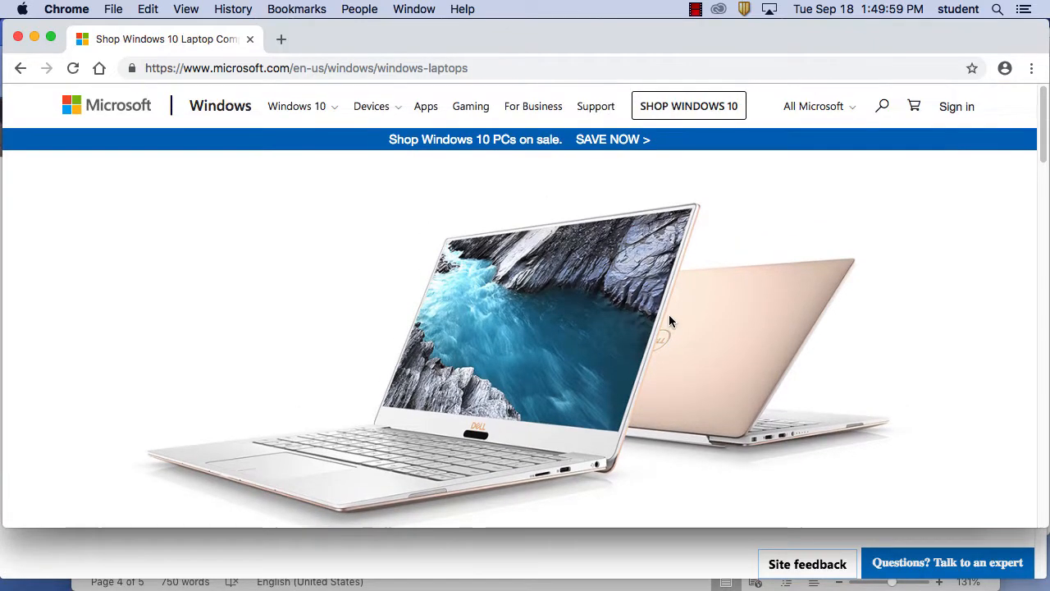
scroll(668, 320, down, 10)
scroll(669, 320, down, 15)
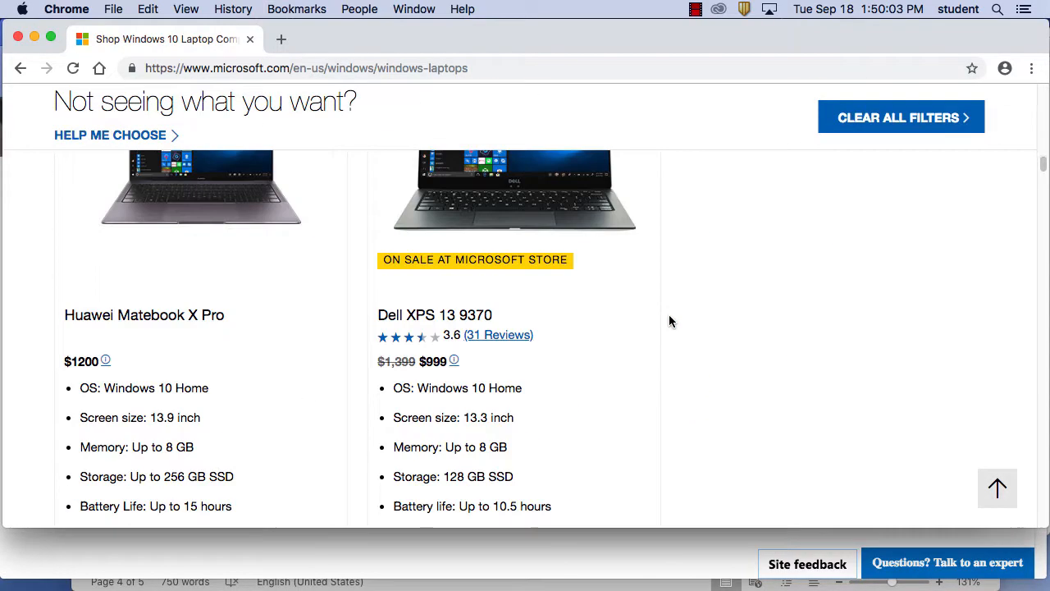
scroll(669, 321, up, 5)
scroll(669, 320, down, 3)
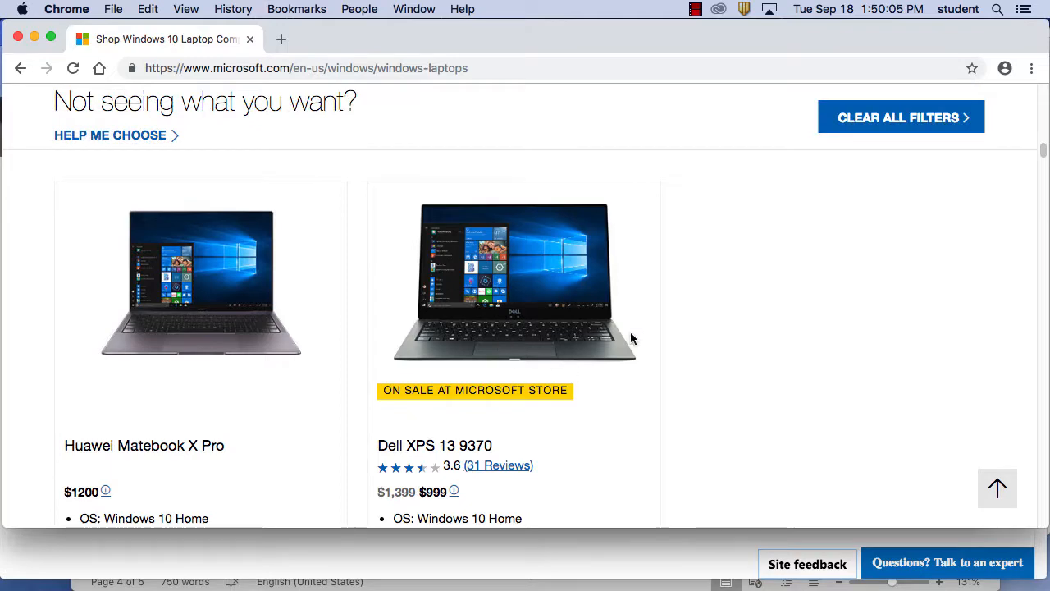
scroll(603, 324, down, 10)
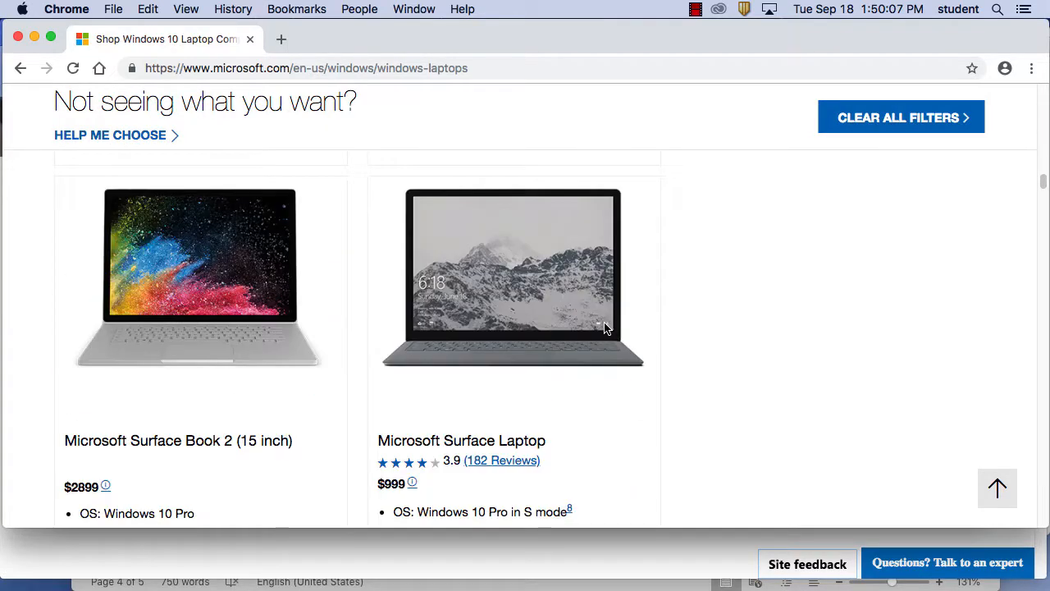
scroll(603, 327, down, 2)
scroll(681, 359, down, 2)
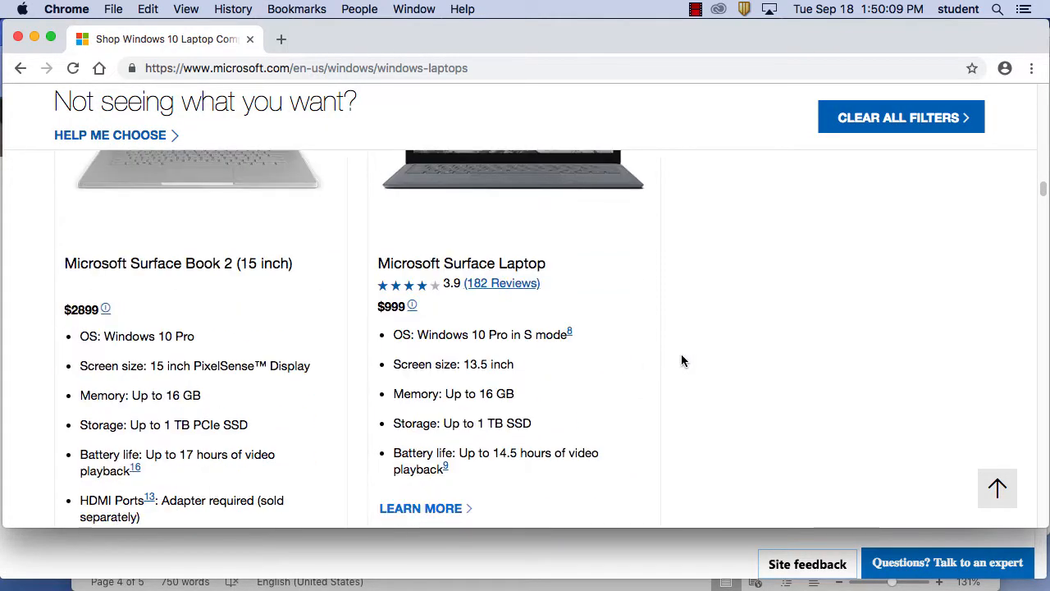
scroll(681, 359, down, 2)
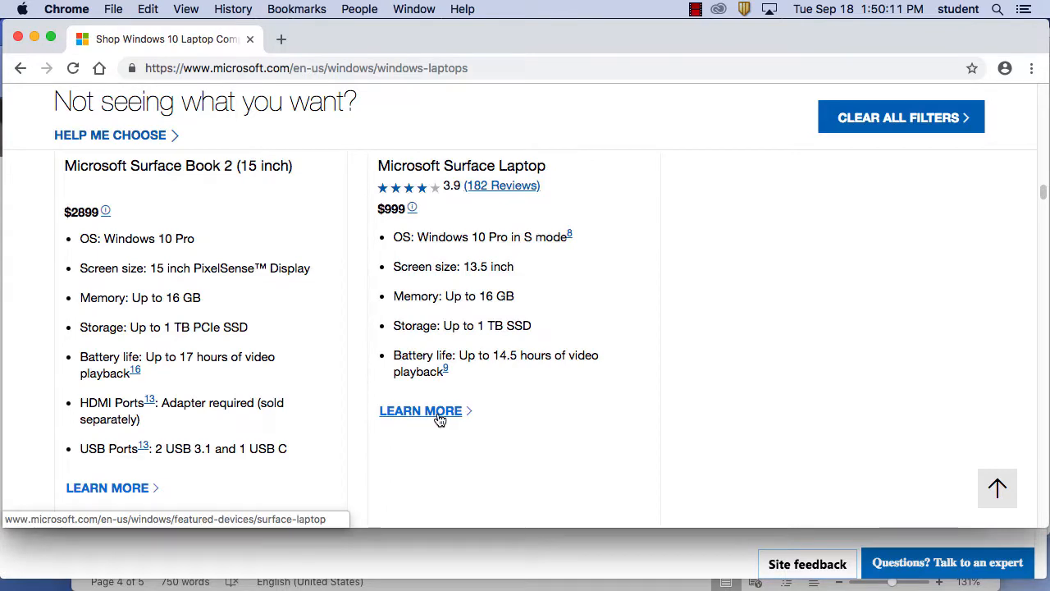
scroll(439, 414, up, 5)
scroll(369, 427, down, 2)
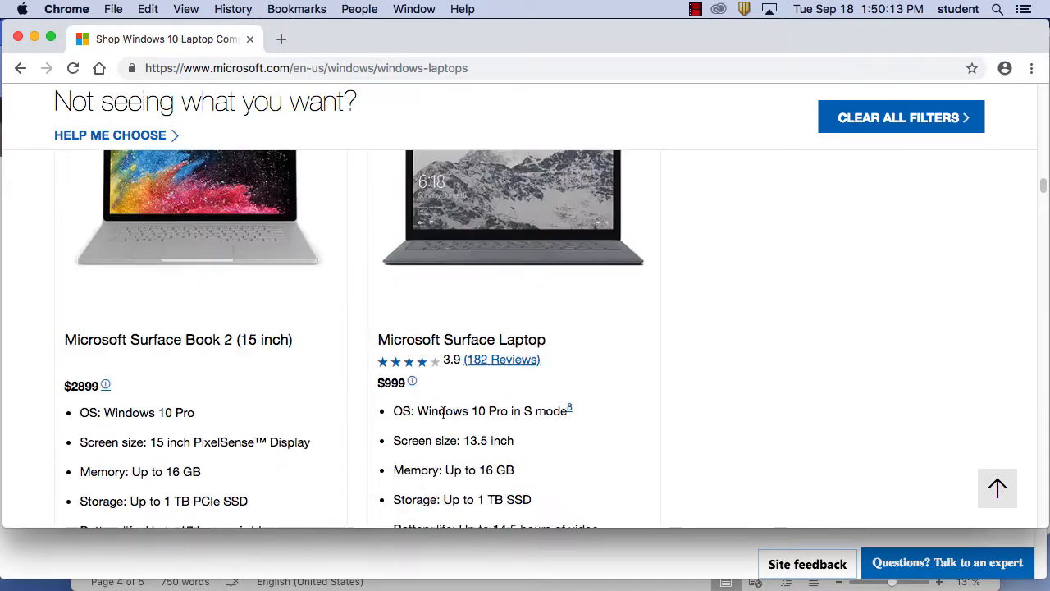
scroll(228, 287, up, 3)
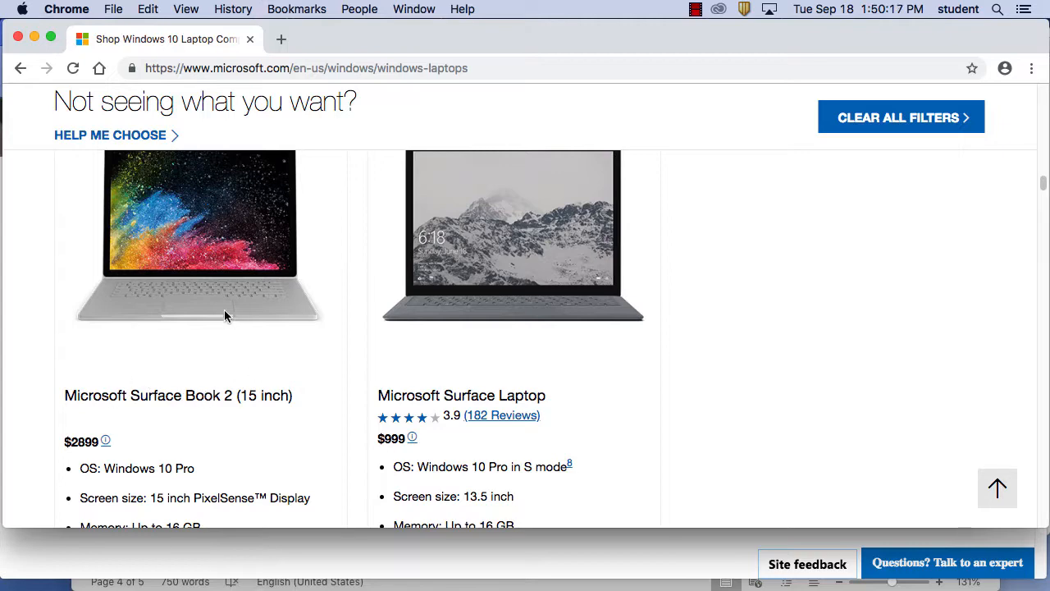
scroll(253, 377, down, 6)
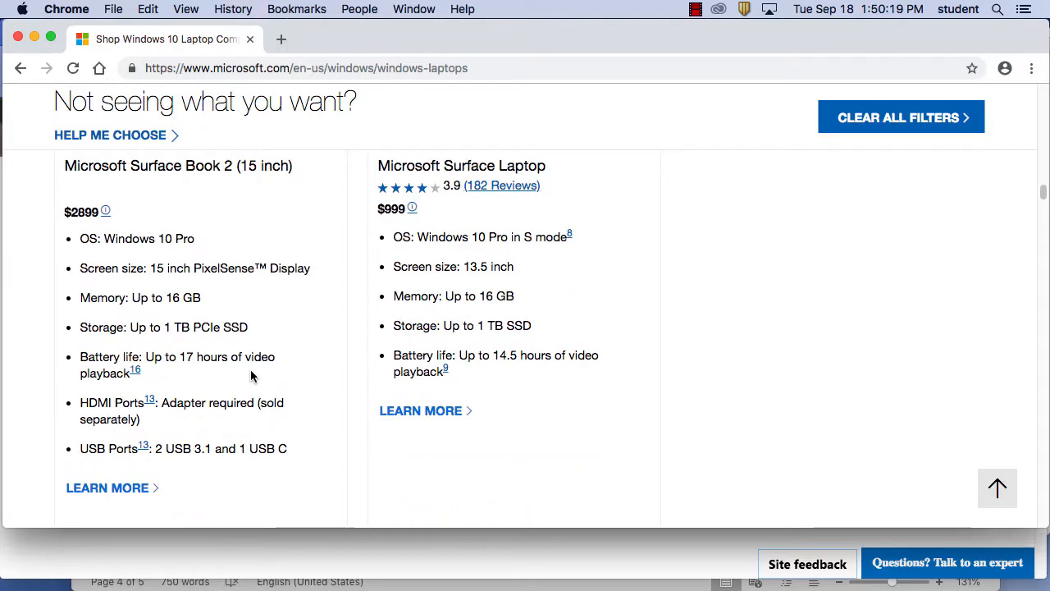
- Open the details page of the Microsoft Surface Book 2 (15 inch) and go to the configurations for the 15" PixelSense Display model
click(120, 490)
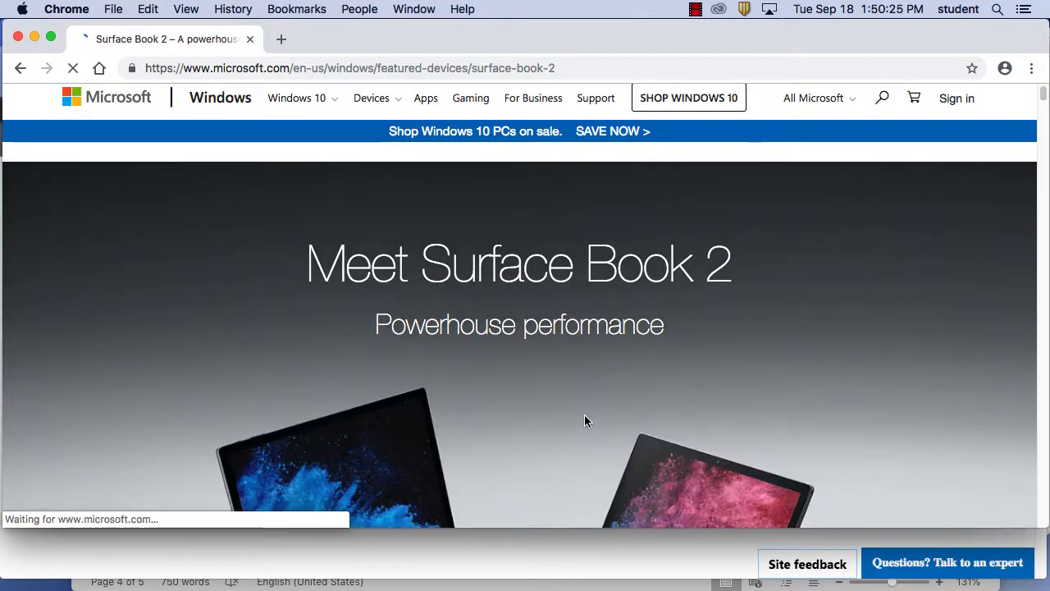
scroll(584, 420, down, 4)
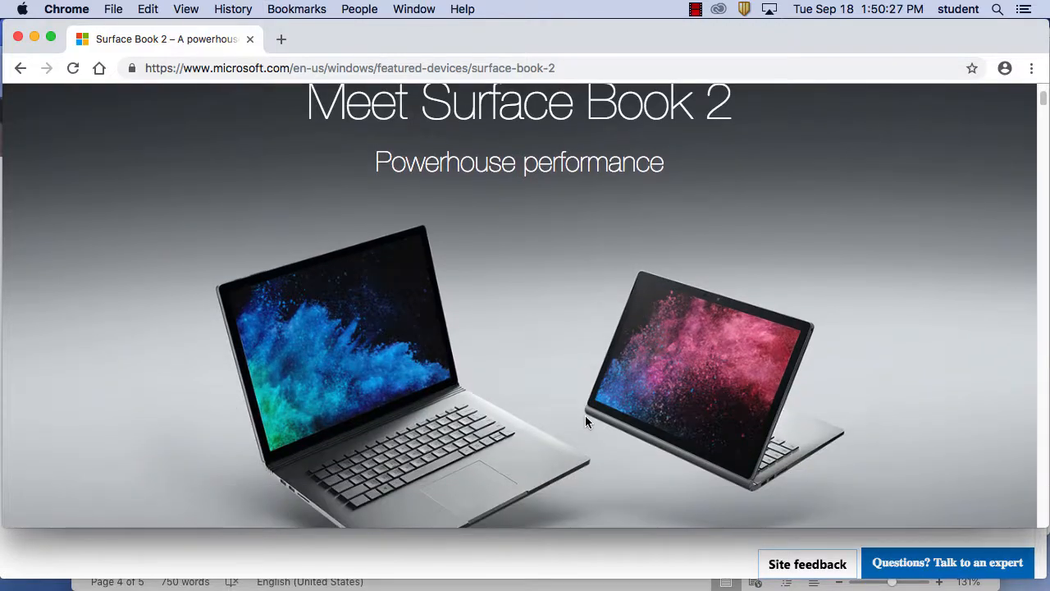
scroll(586, 421, down, 2)
scroll(587, 422, up, 5)
scroll(588, 421, down, 7)
scroll(588, 422, down, 3)
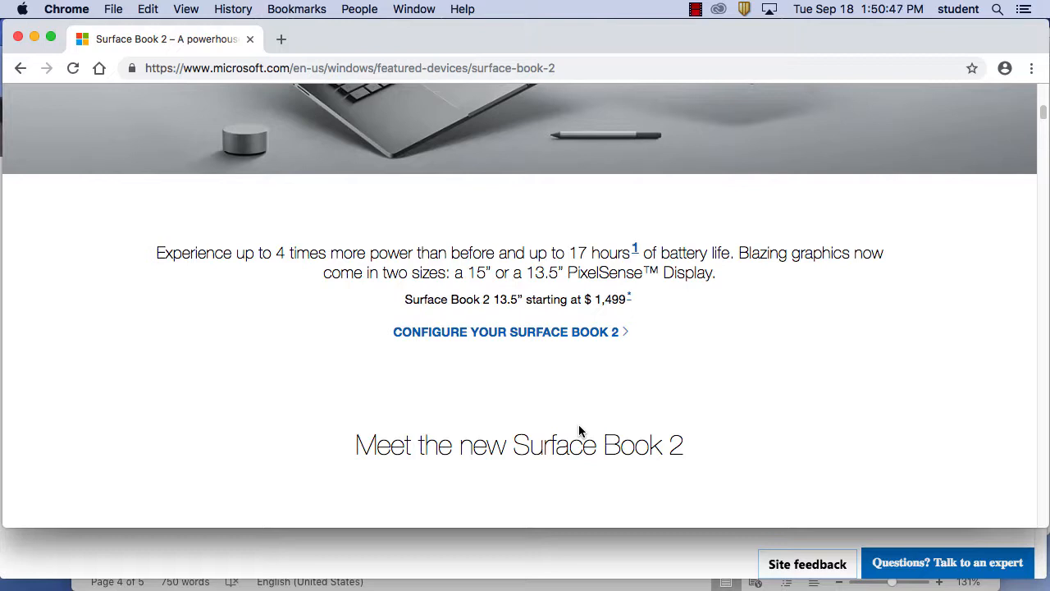
scroll(578, 426, down, 10)
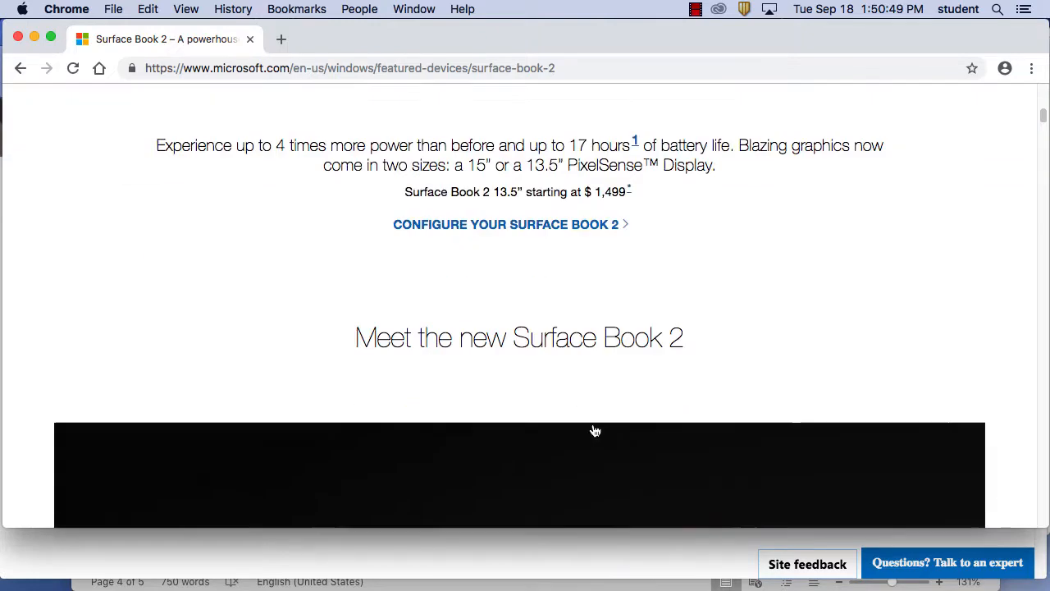
scroll(600, 425, down, 10)
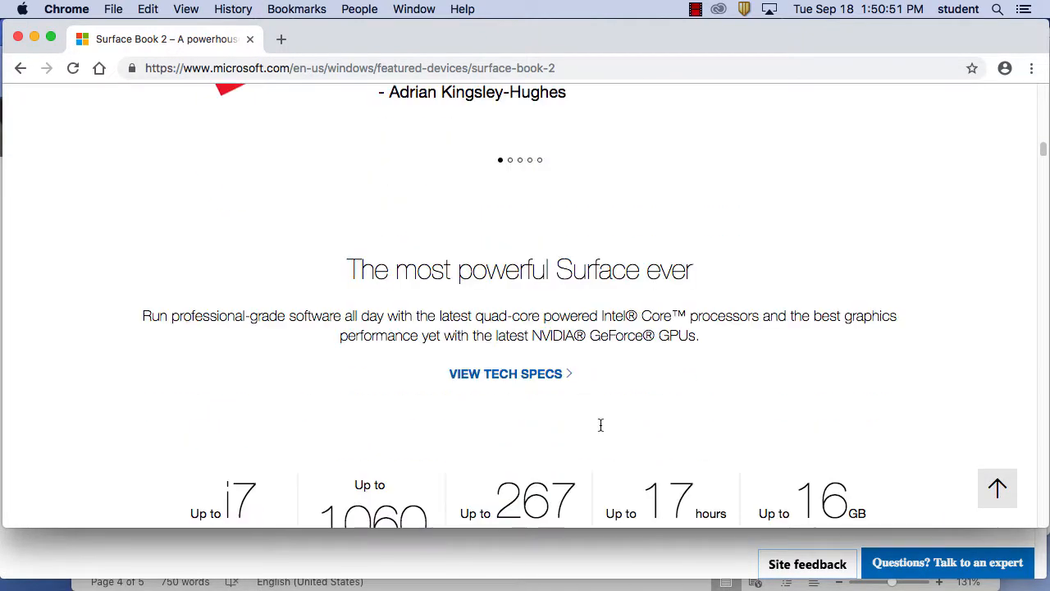
scroll(601, 423, down, 12)
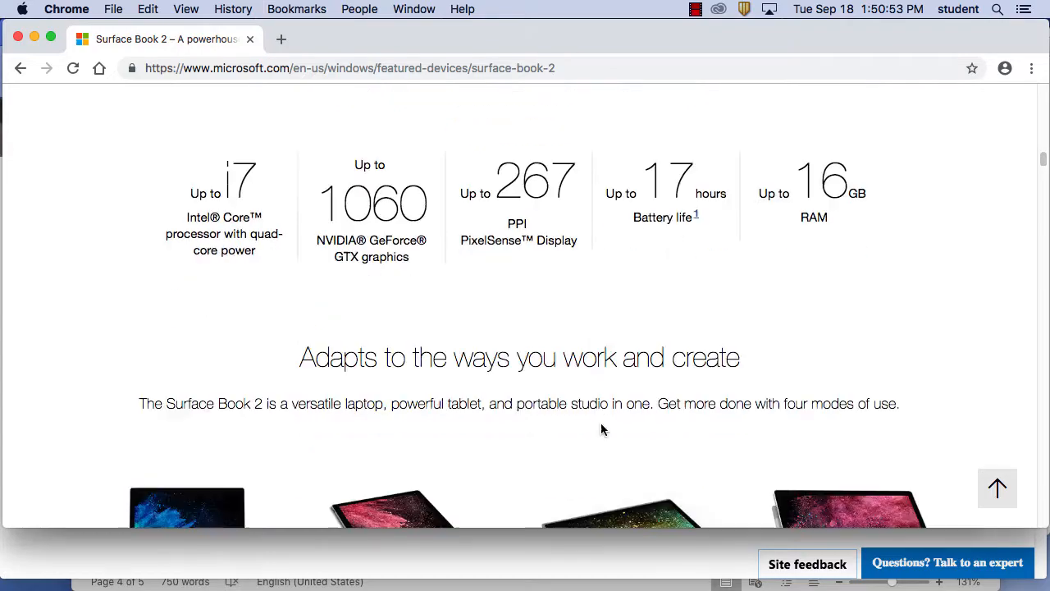
scroll(601, 424, down, 20)
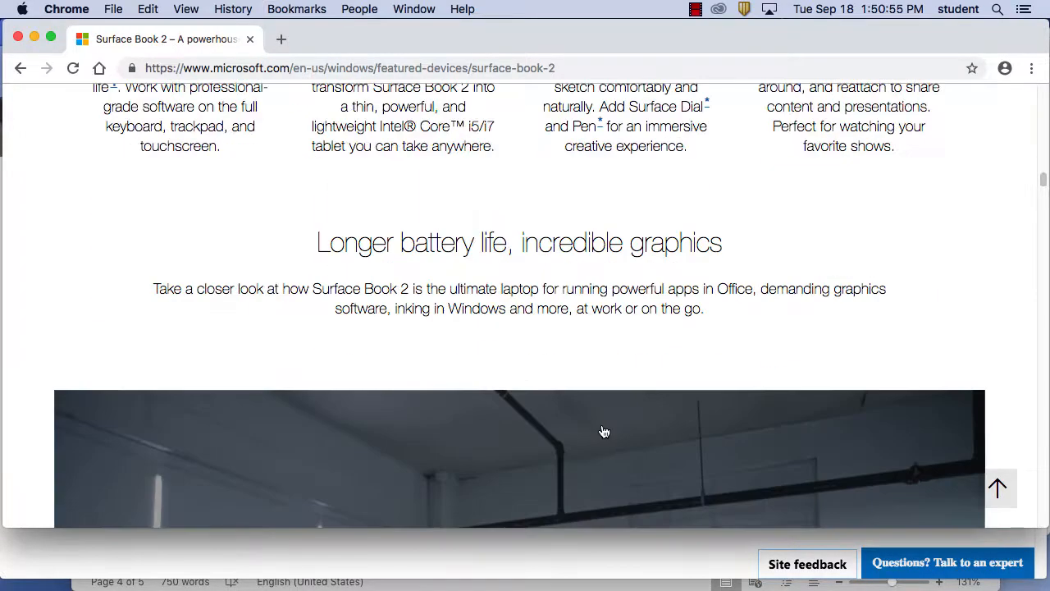
scroll(604, 423, down, 5)
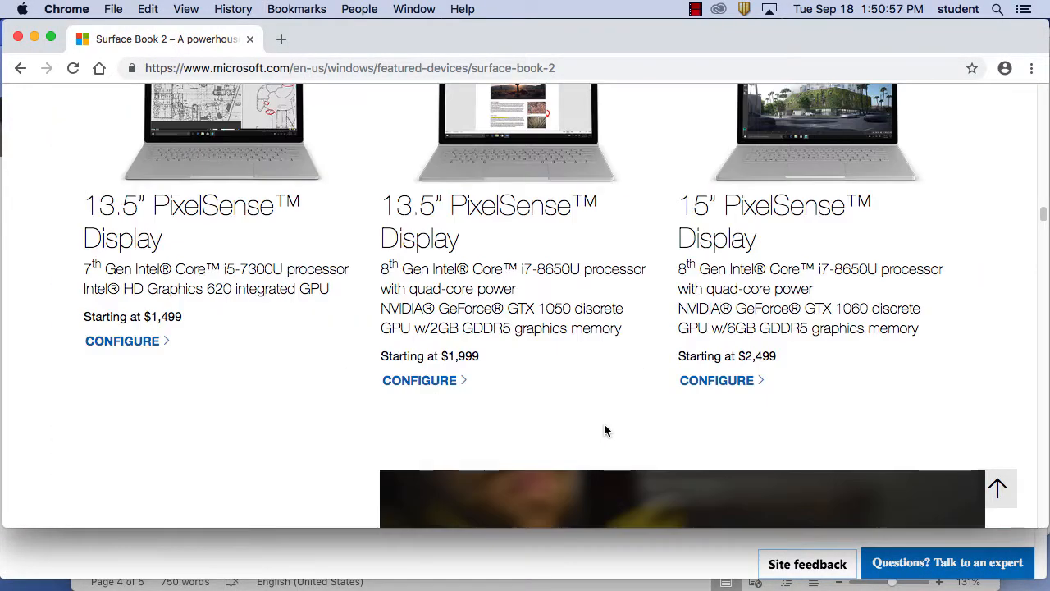
click(750, 379)
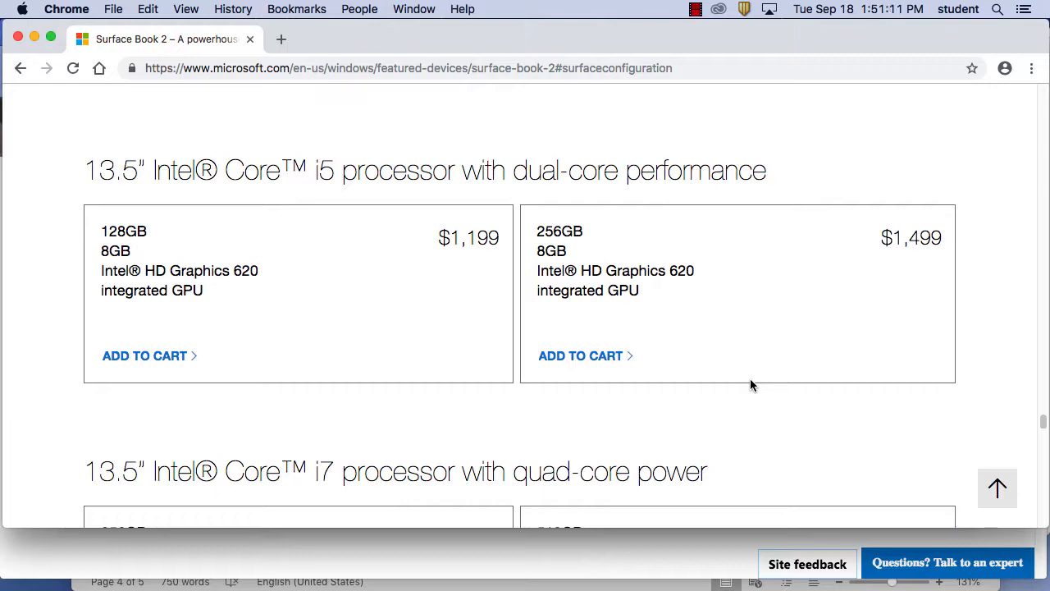
- Add the 15" Intel Core i7 Surface Book 2 with 512GB storage and 16GB memory to the cart
scroll(753, 386, down, 5)
scroll(755, 393, down, 3)
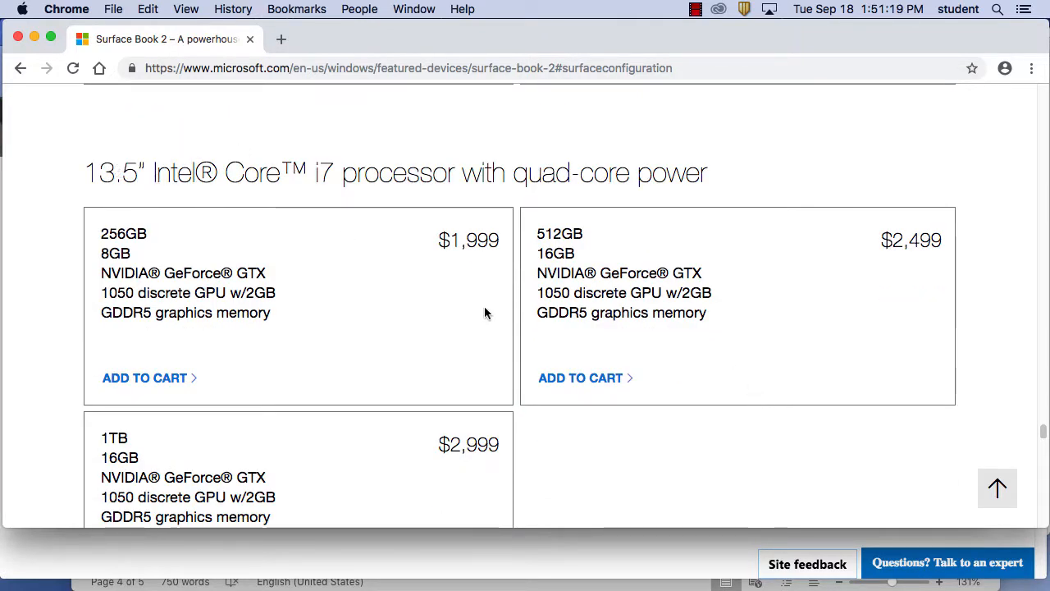
scroll(497, 321, down, 7)
scroll(497, 321, down, 4)
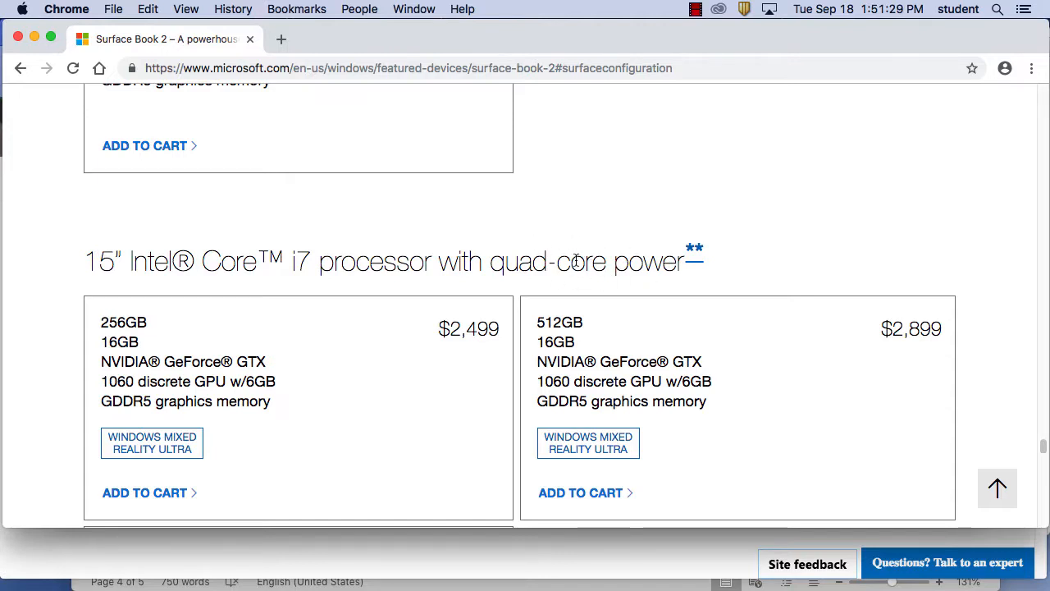
scroll(631, 351, down, 3)
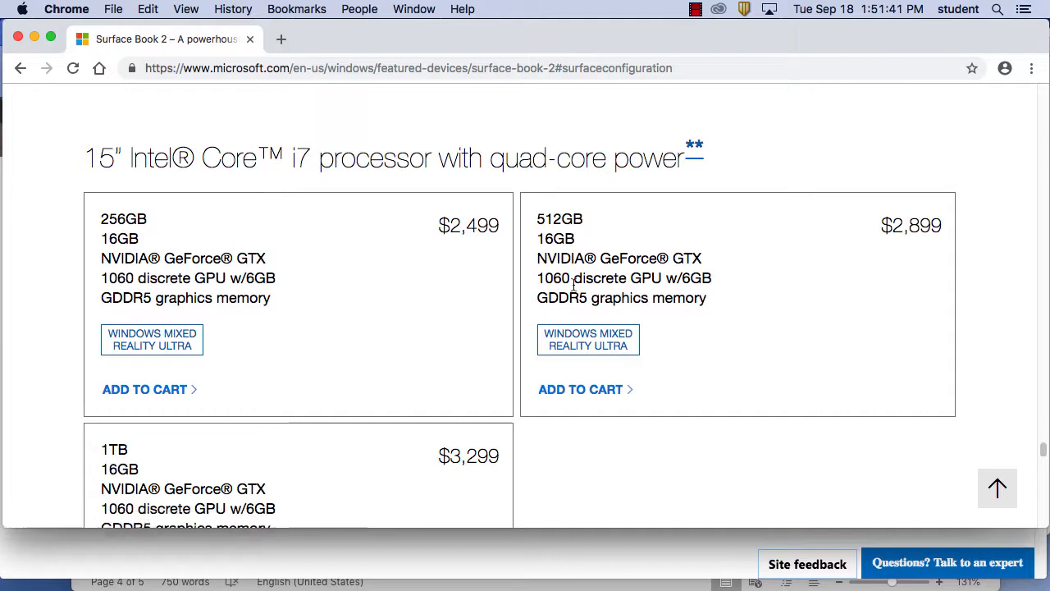
scroll(704, 333, down, 3)
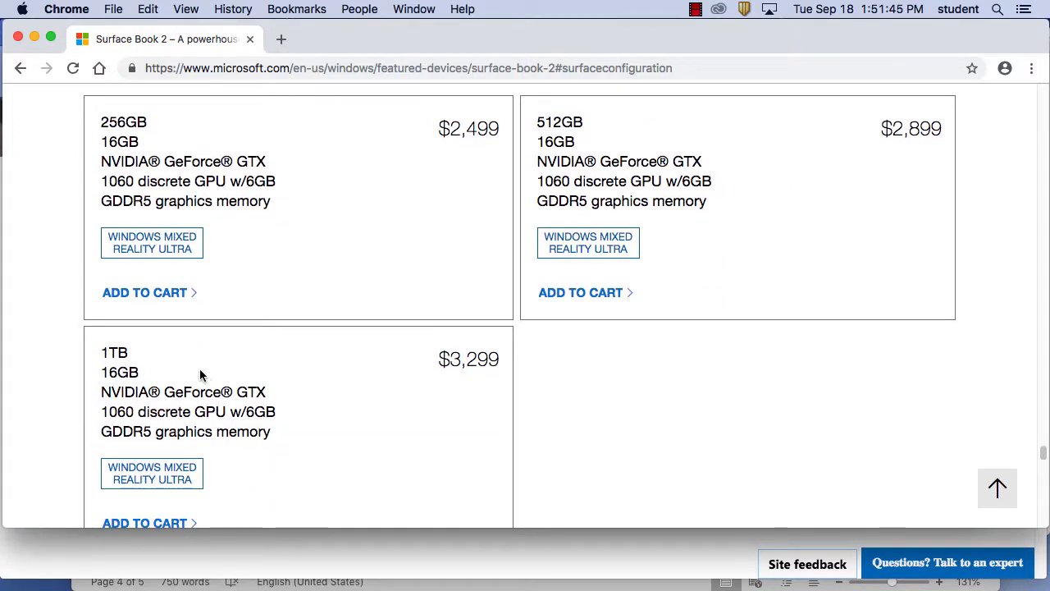
scroll(201, 373, down, 1)
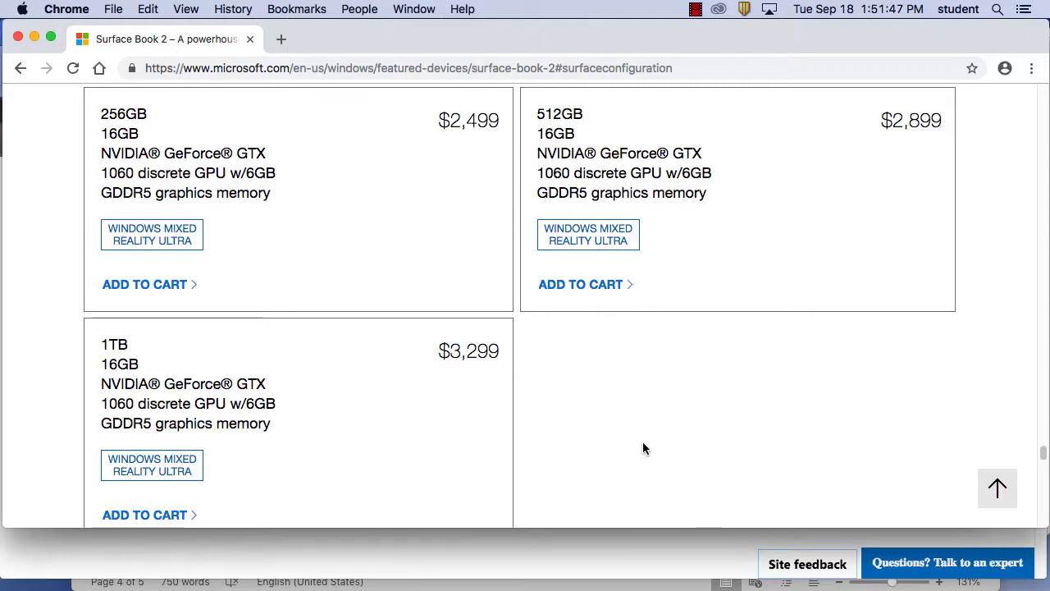
scroll(590, 410, down, 1)
scroll(590, 410, up, 7)
scroll(591, 410, down, 7)
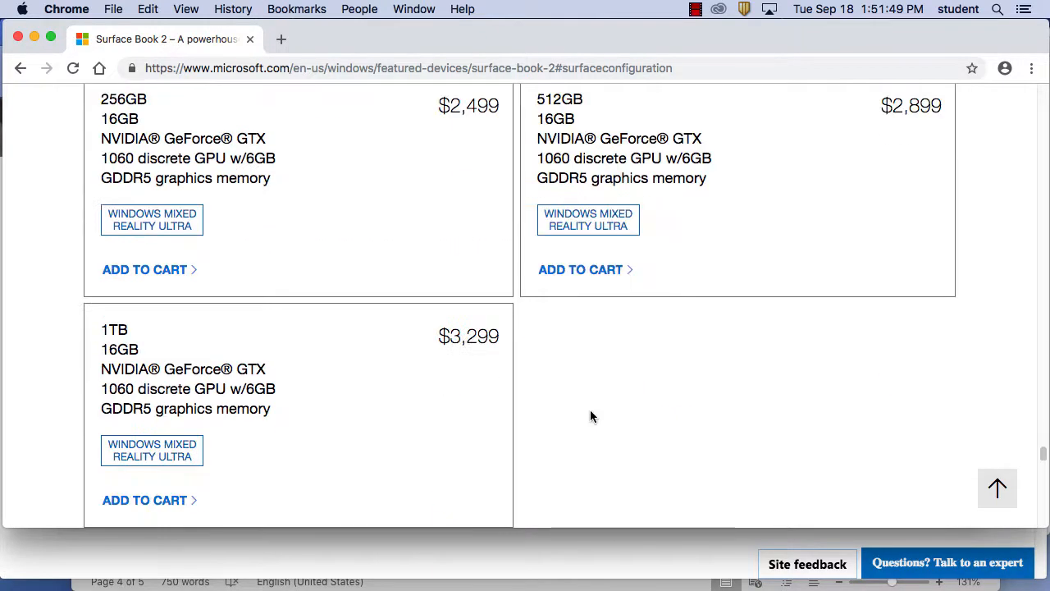
click(597, 270)
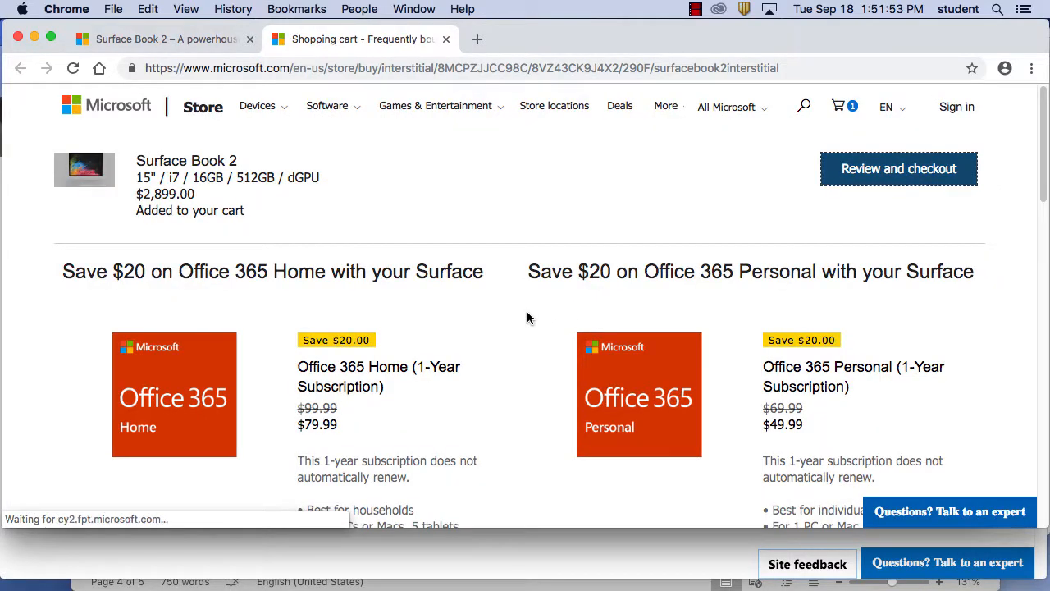
- Review the Office 365 offers and the frequently bought together accessories for the Surface Book 2 in the cart
scroll(527, 318, down, 3)
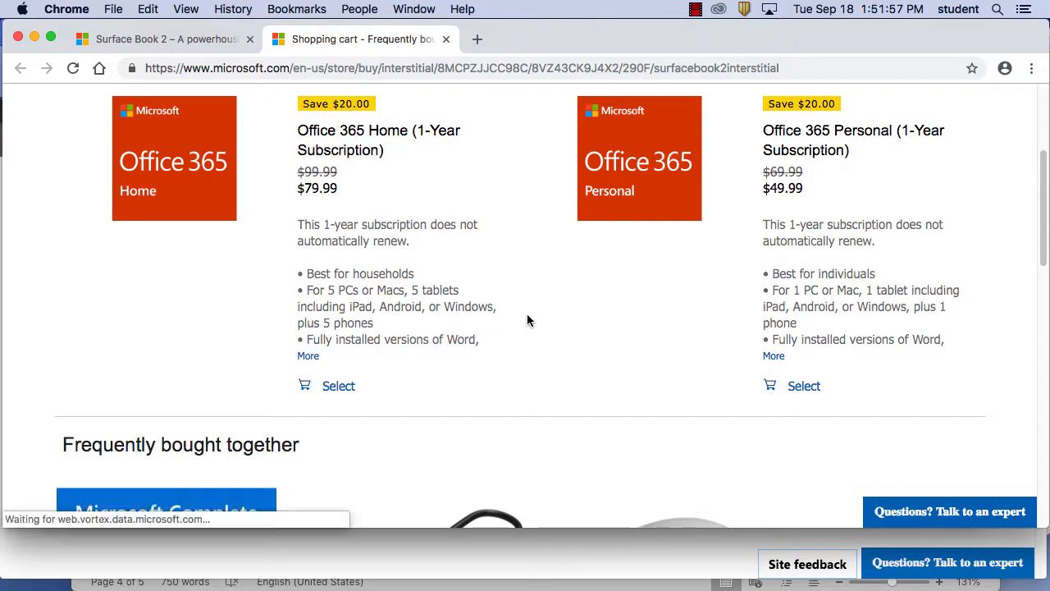
scroll(527, 318, down, 5)
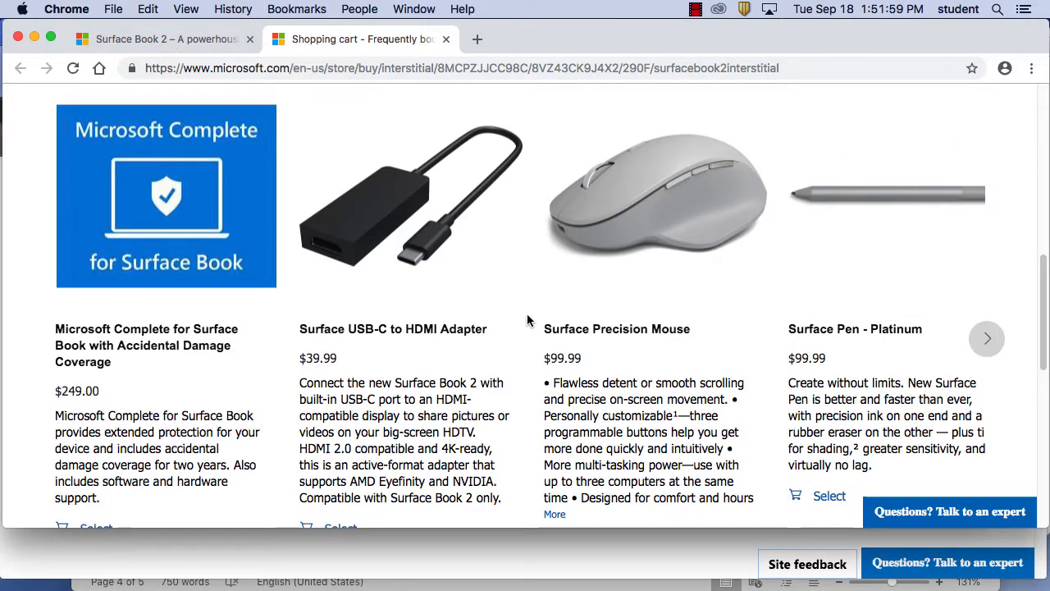
scroll(529, 320, down, 1)
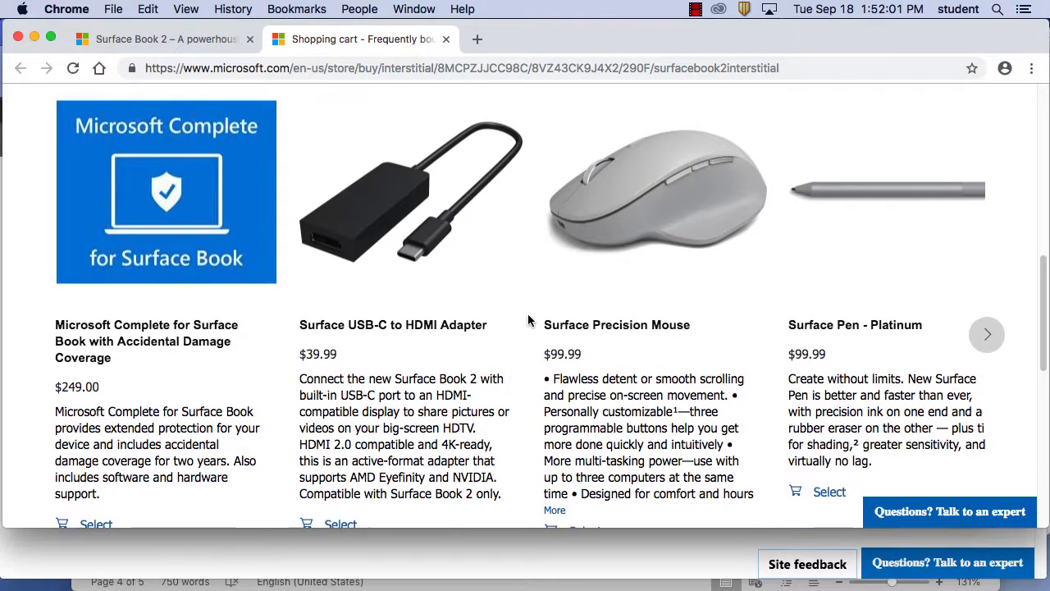
scroll(528, 320, down, 2)
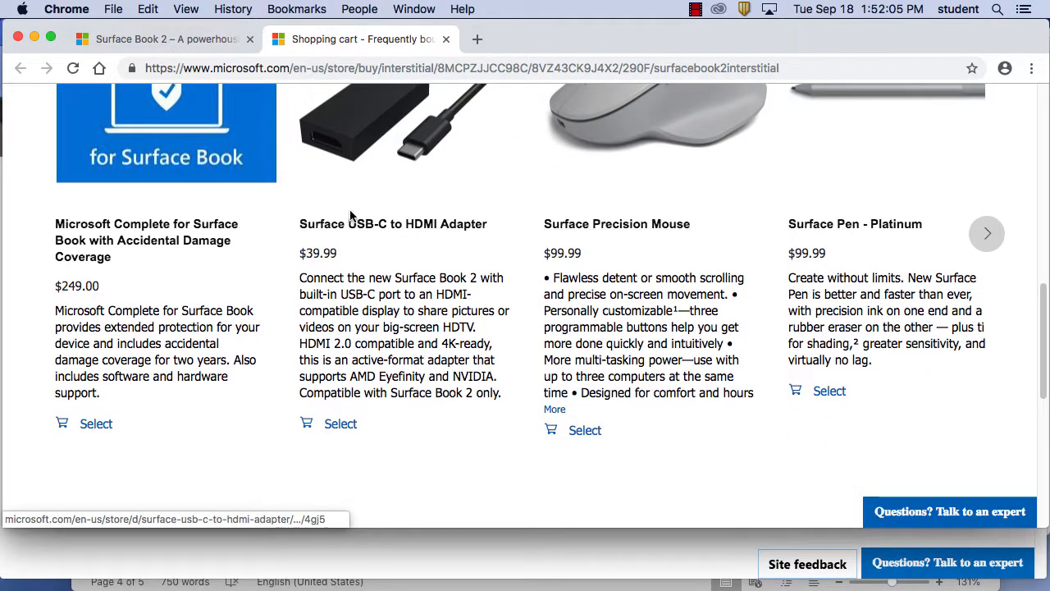
scroll(516, 246, down, 5)
scroll(514, 246, up, 13)
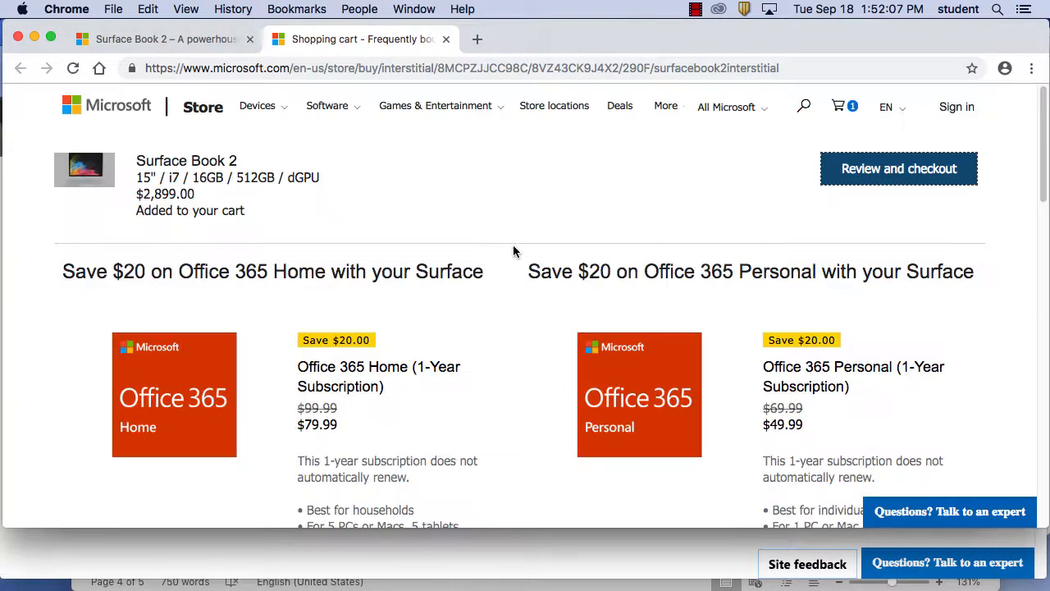